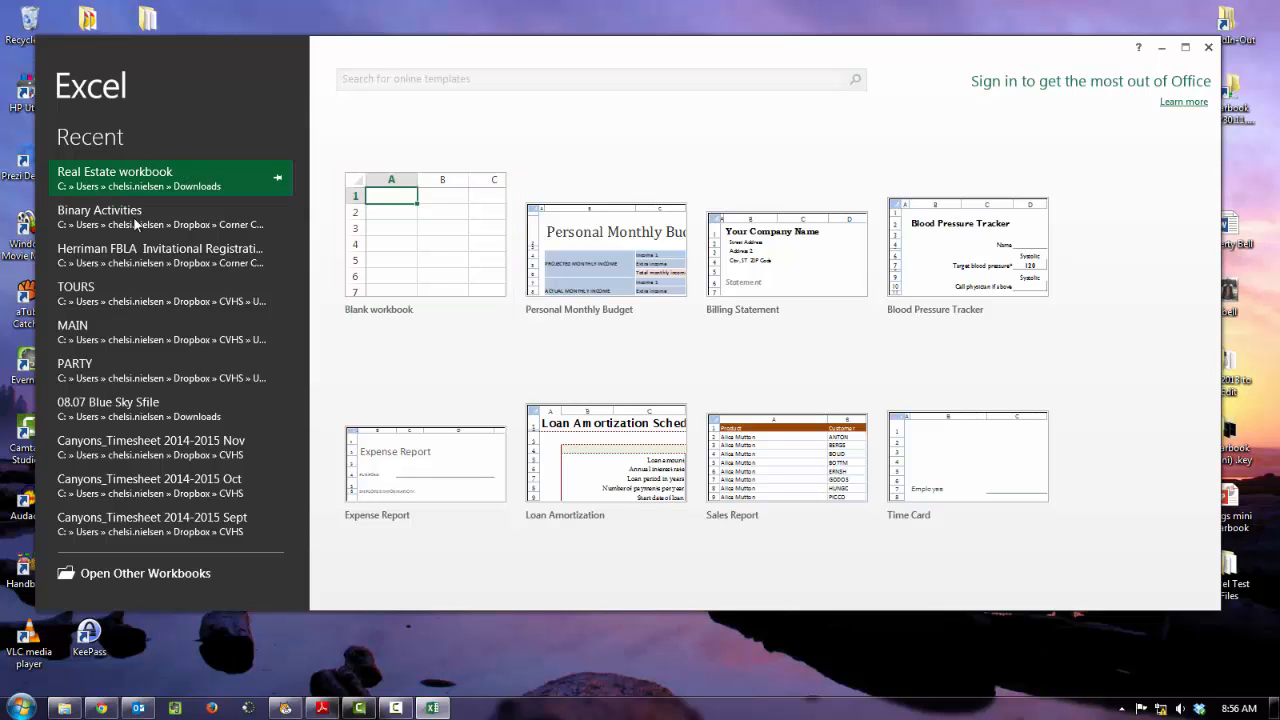
# Create a blank workbook and add the Quick Print command to the Quick Access Toolbar
pyautogui.click(397, 239)
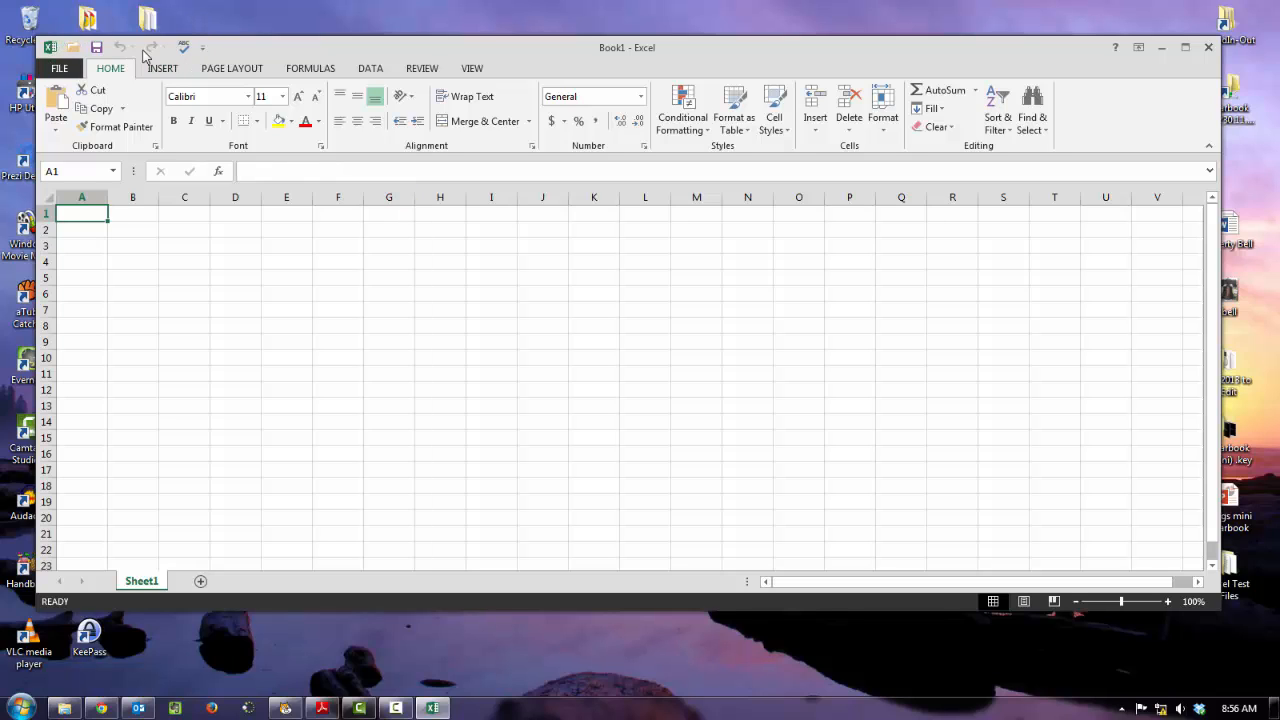
pyautogui.click(201, 47)
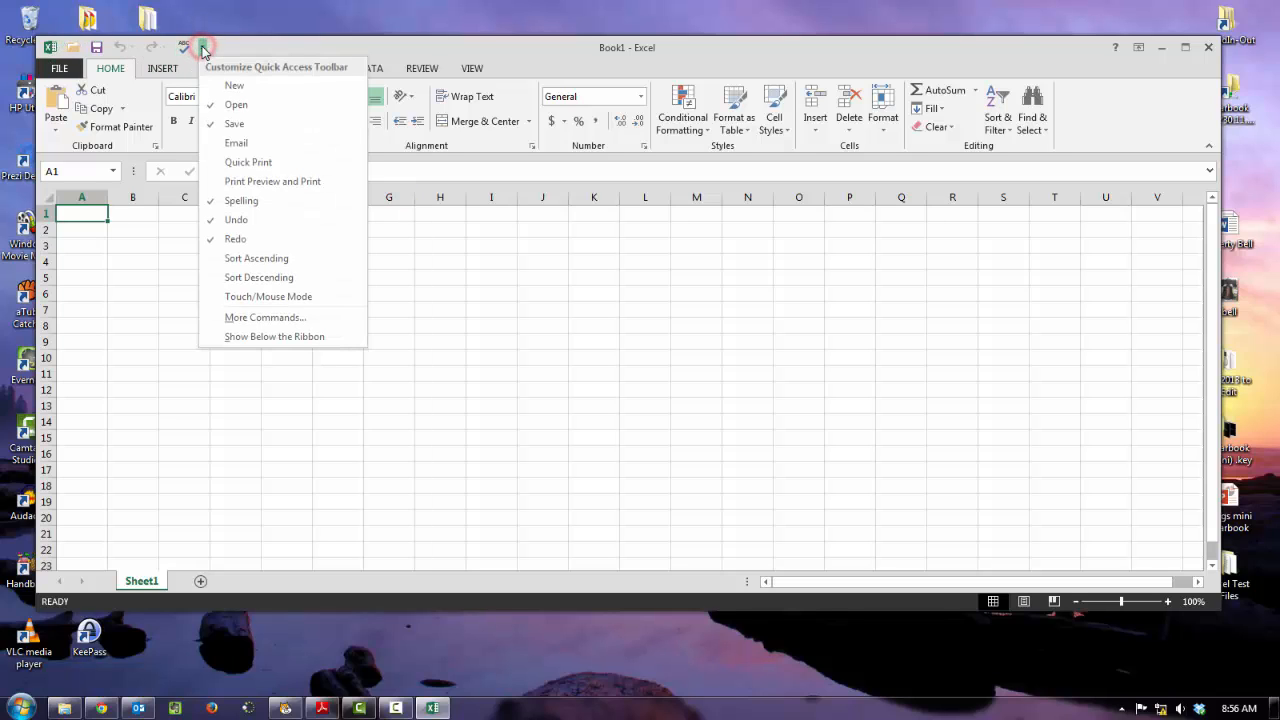
pyautogui.click(249, 162)
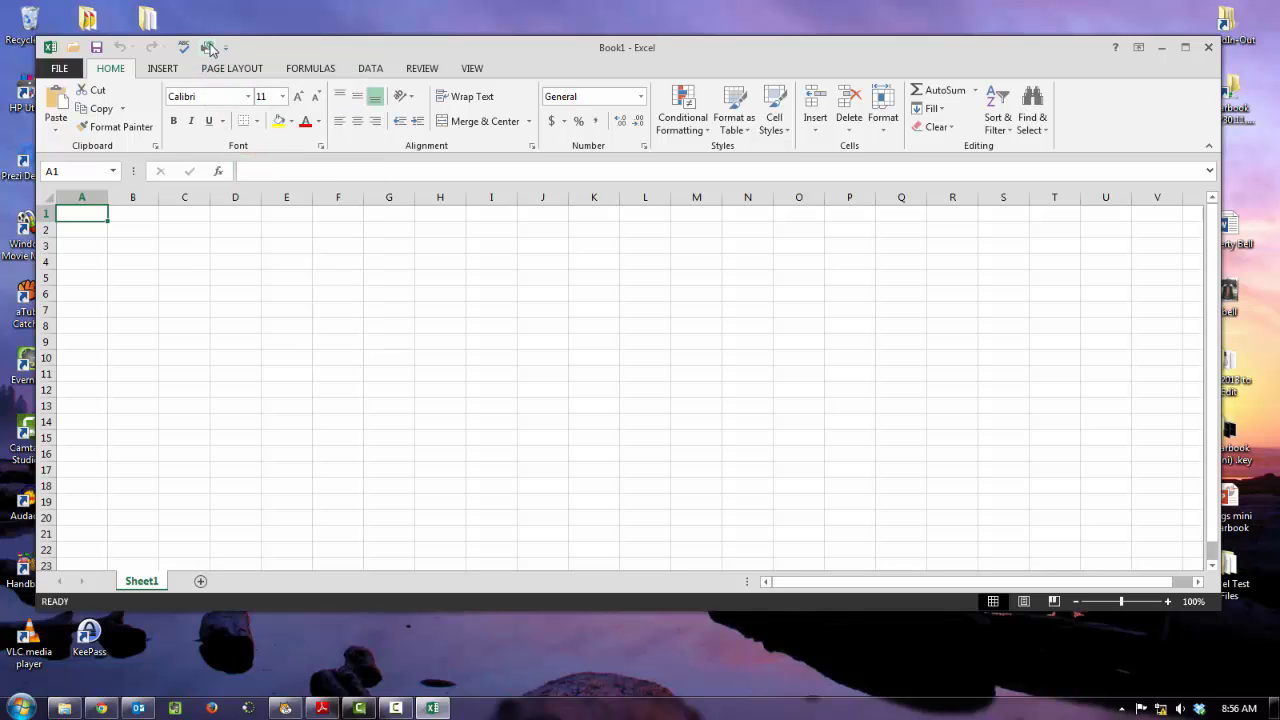
# Examine the options for creating, saving, printing, sharing and exporting the workbook
pyautogui.click(62, 69)
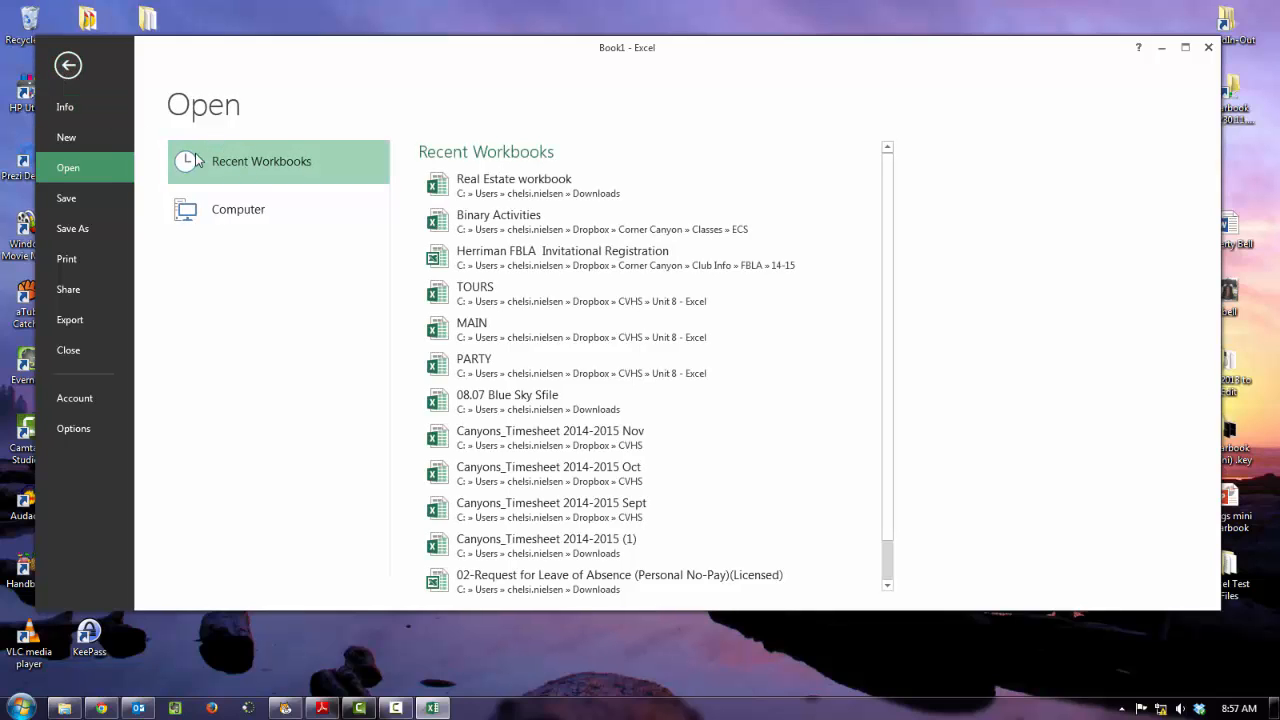
pyautogui.click(79, 136)
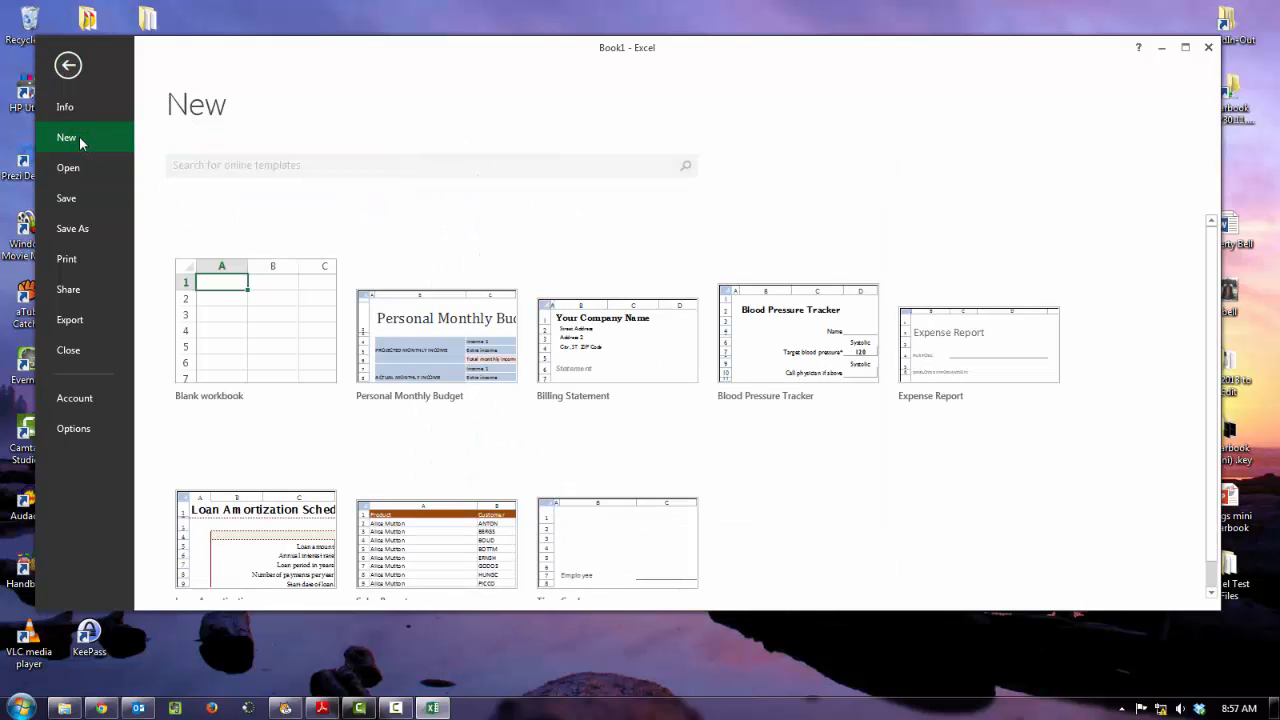
pyautogui.click(68, 200)
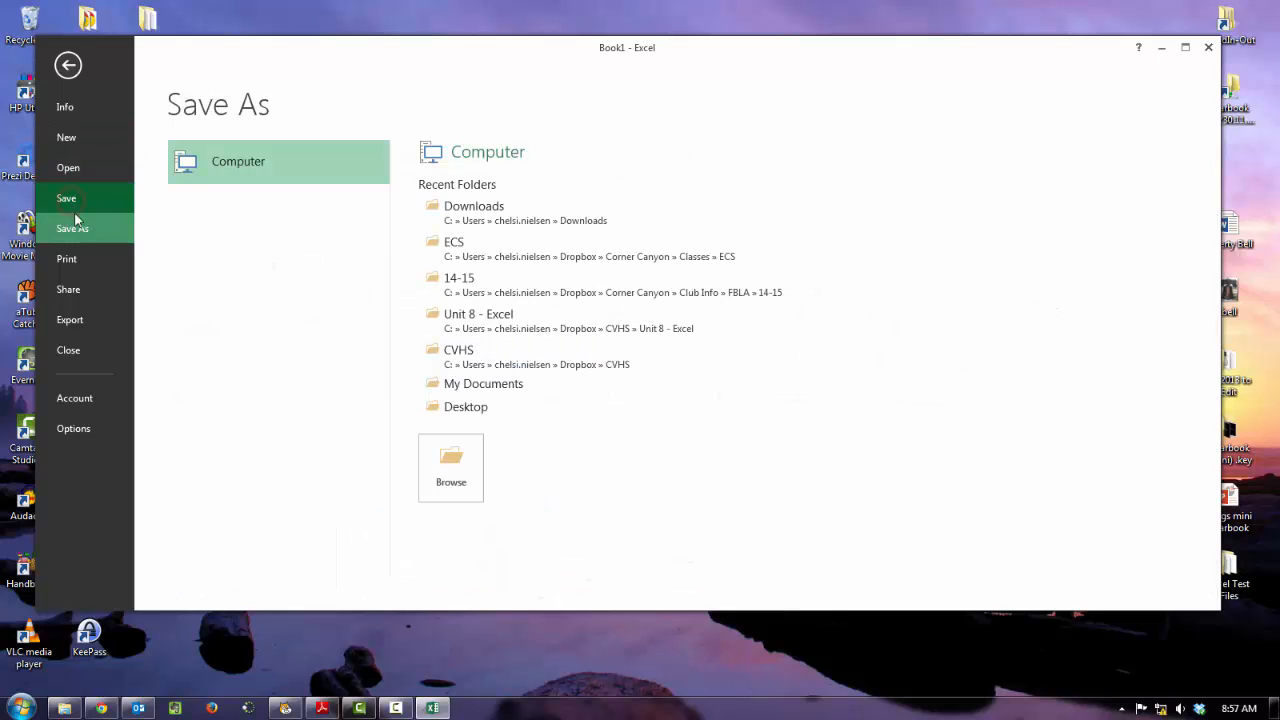
pyautogui.click(84, 264)
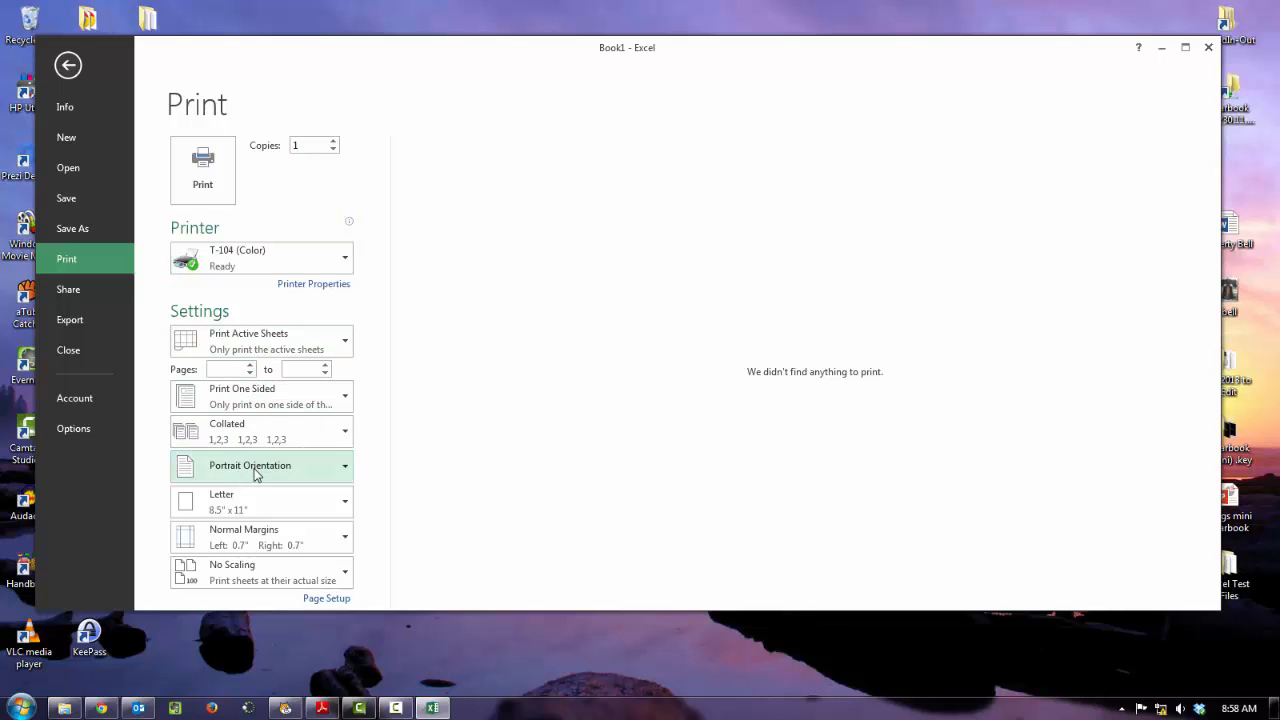
pyautogui.click(83, 297)
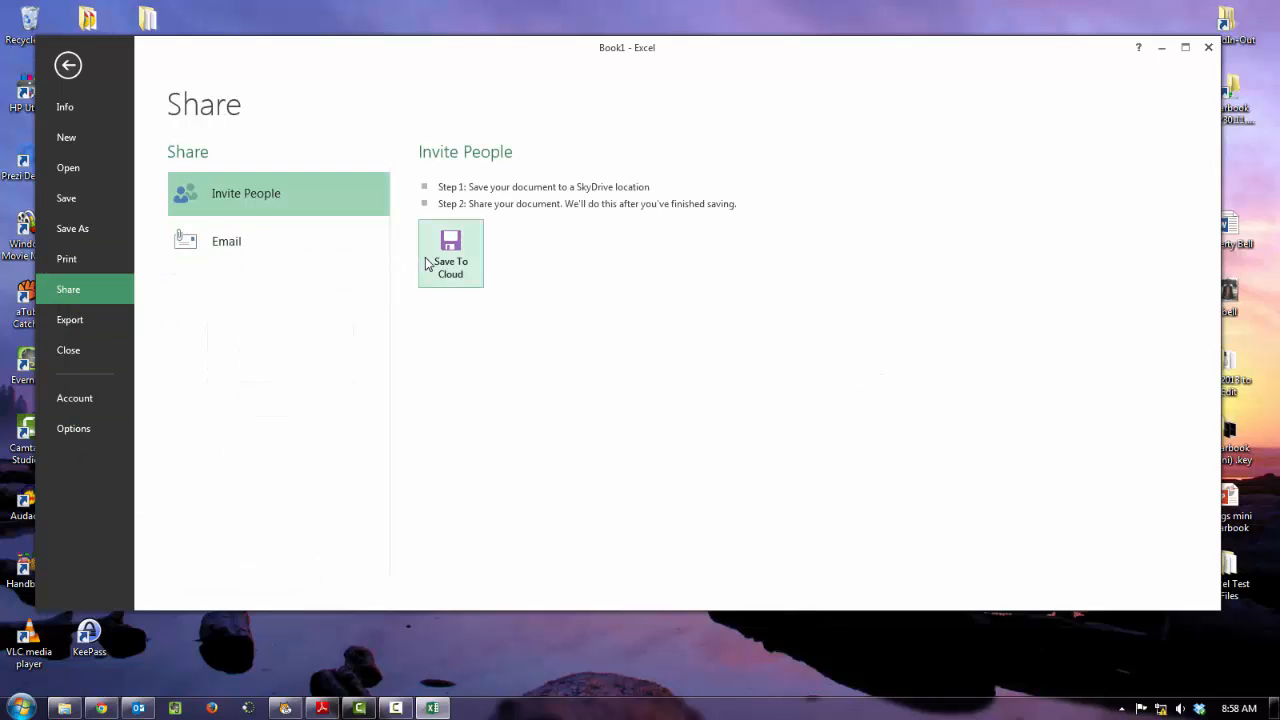
pyautogui.click(72, 321)
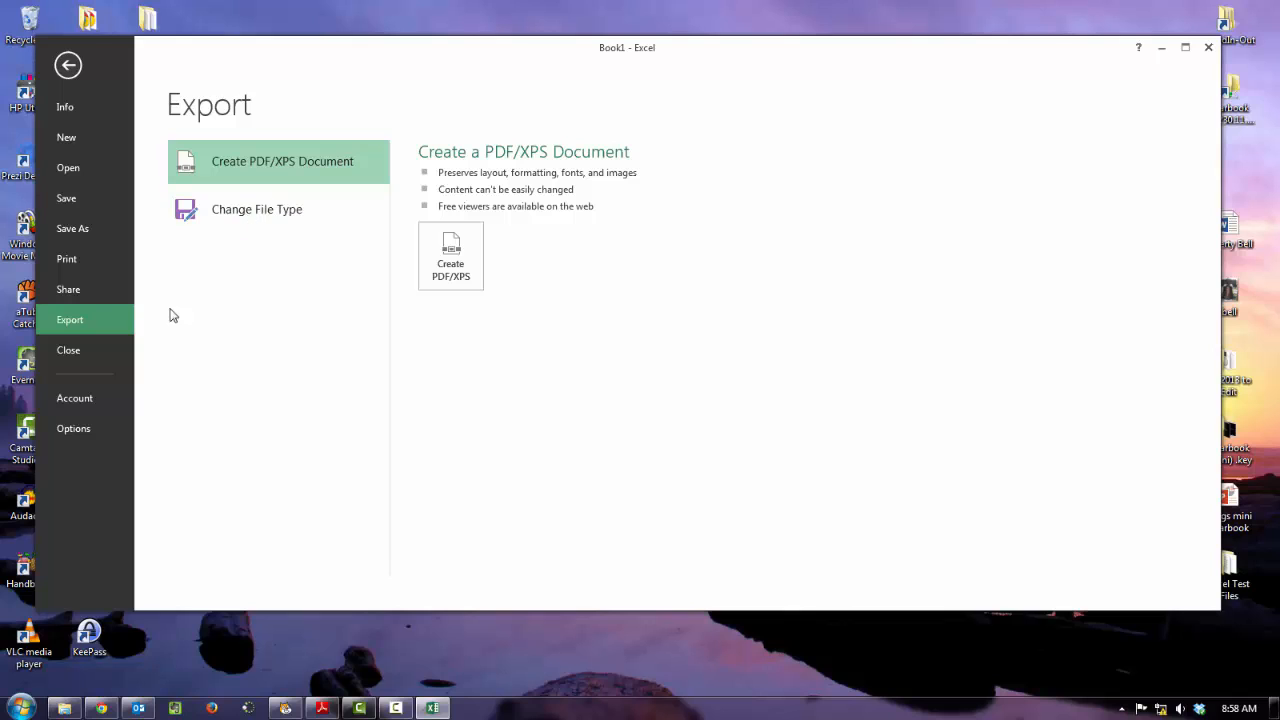
# Replace the open workbook with a new blank one and maximize its window
pyautogui.click(101, 355)
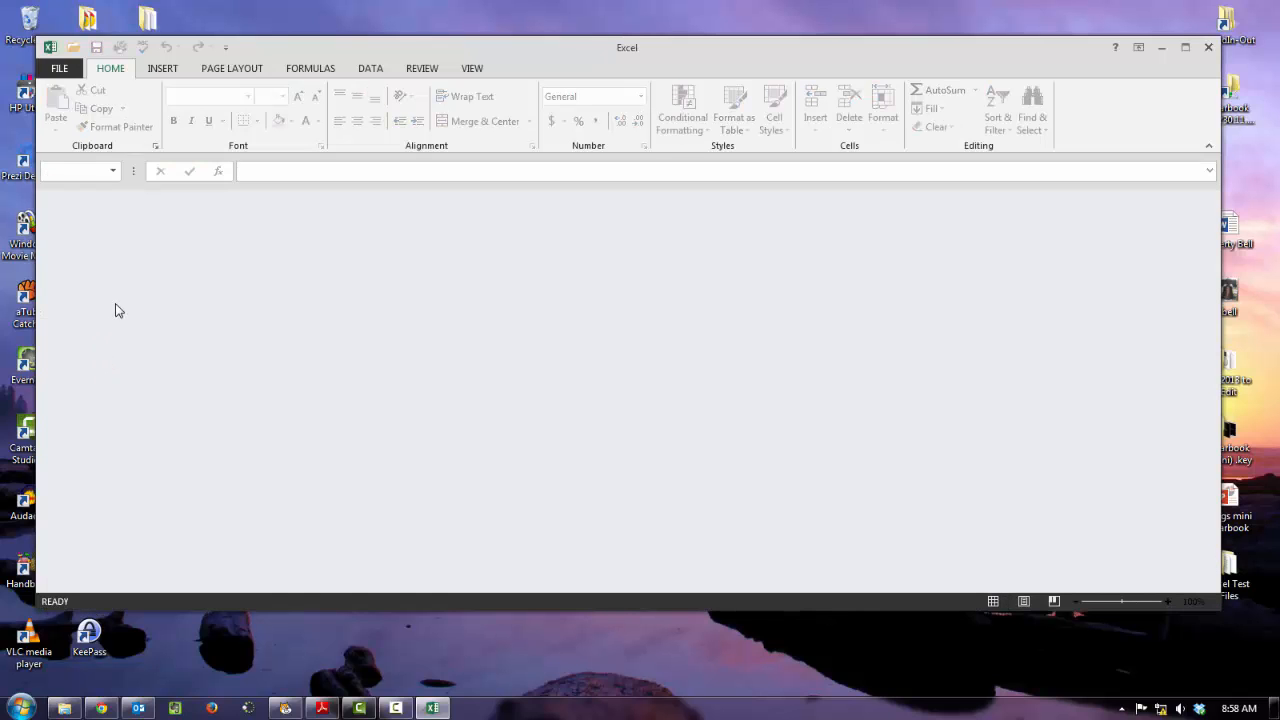
pyautogui.click(59, 70)
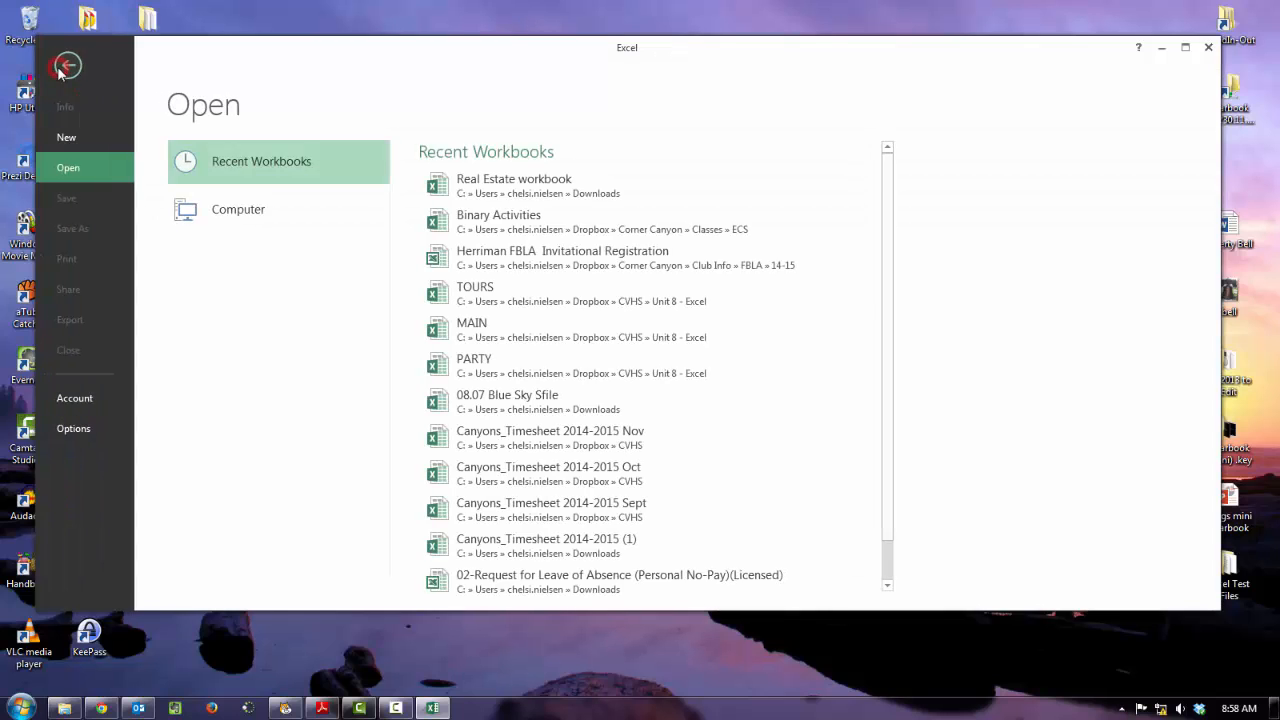
pyautogui.click(64, 137)
pyautogui.click(236, 294)
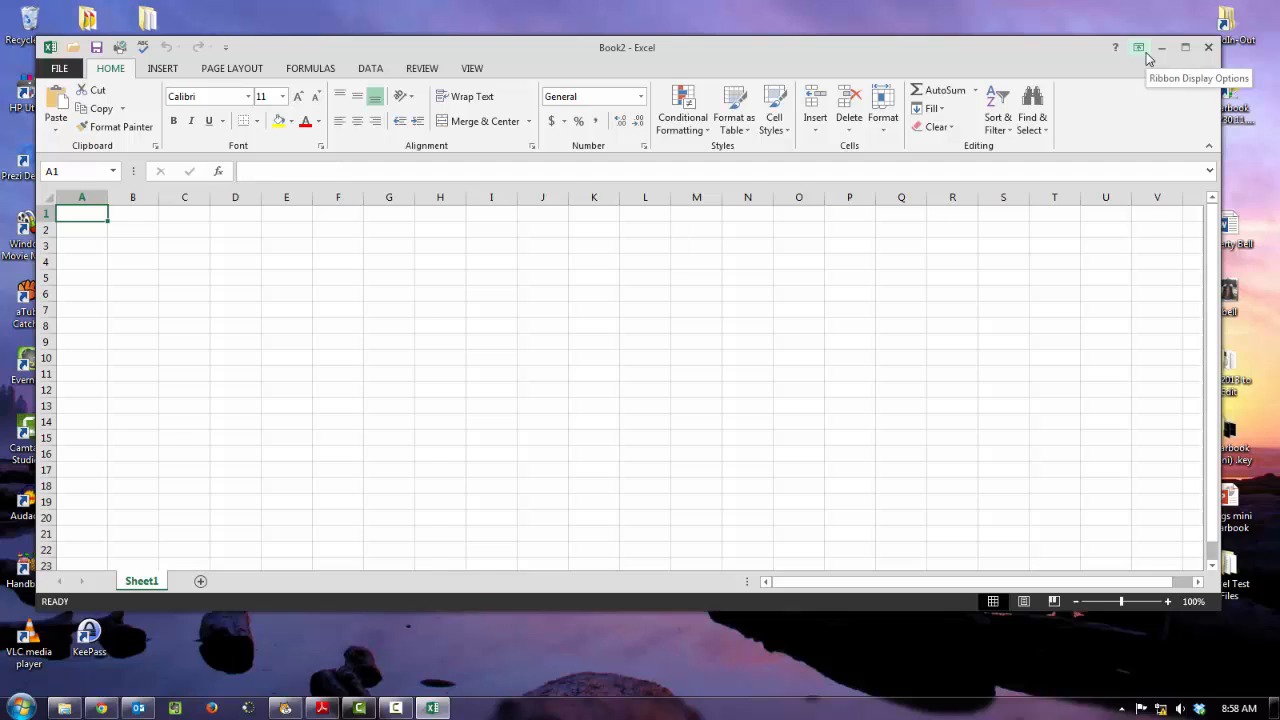
pyautogui.click(1185, 47)
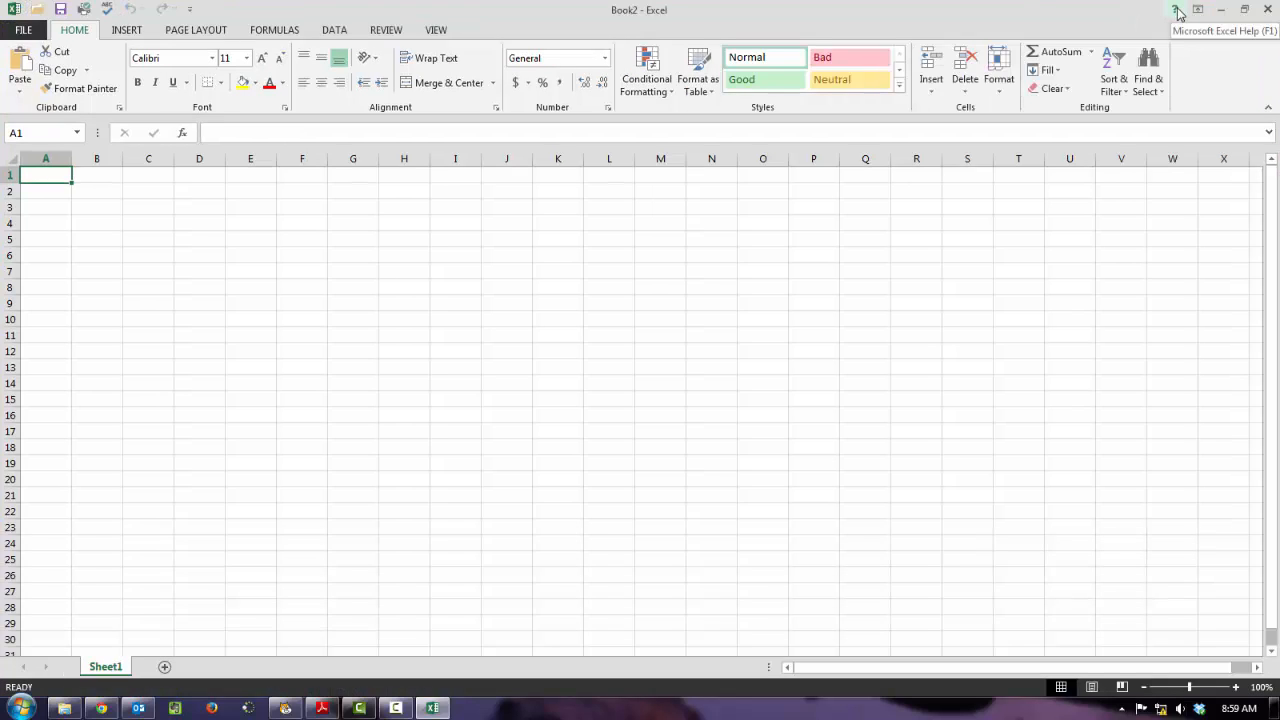
# Collapse the ribbon, pin it open again from the Review commands, and return to the Home commands
pyautogui.click(1268, 110)
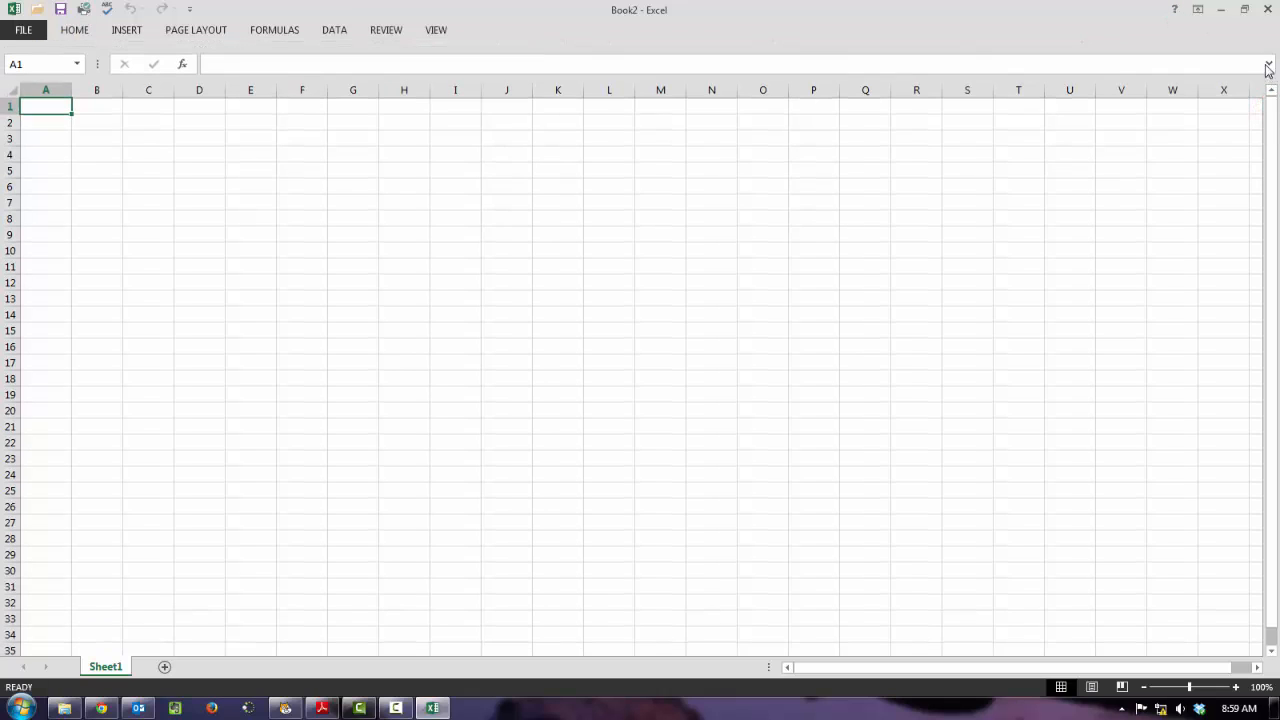
pyautogui.click(385, 30)
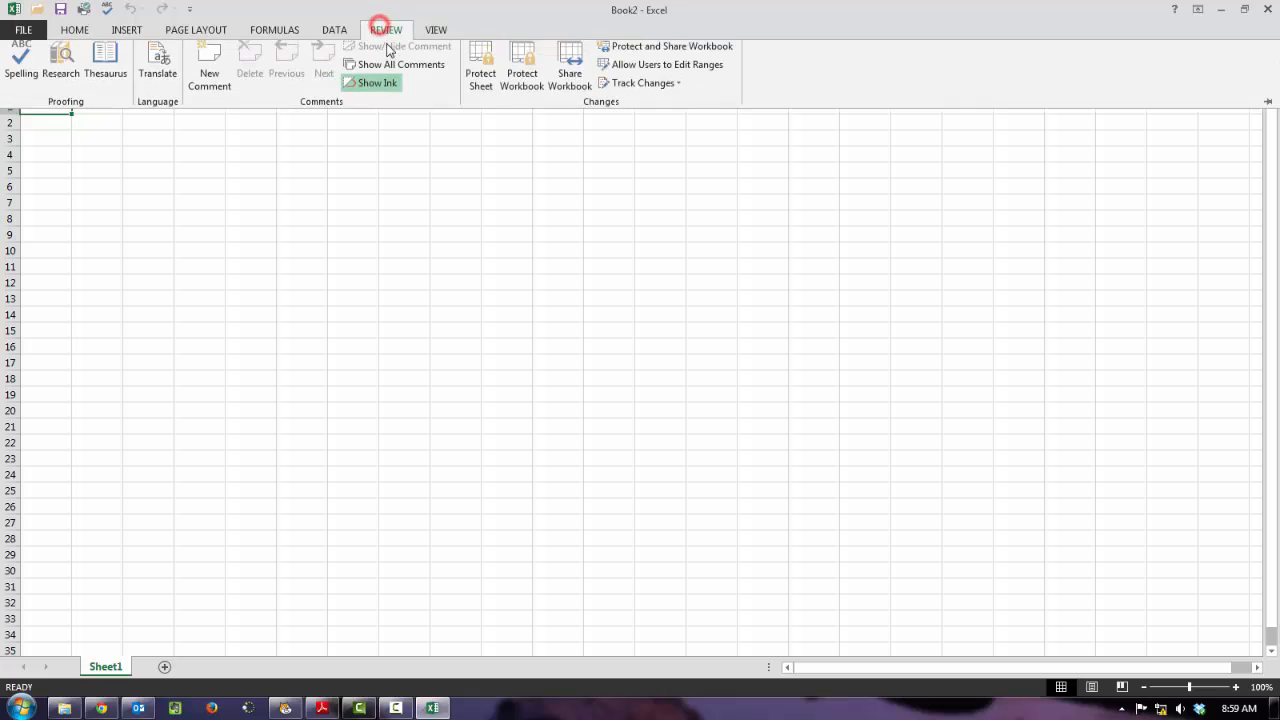
pyautogui.click(1267, 107)
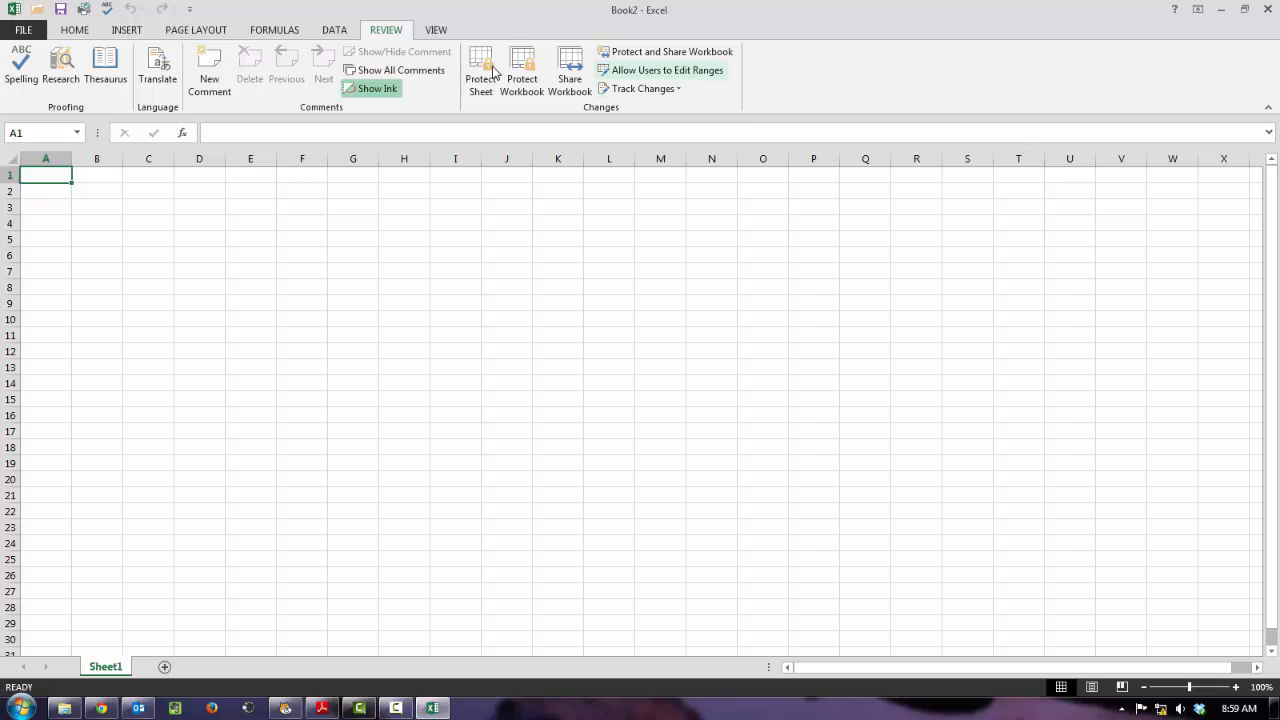
pyautogui.click(78, 31)
pyautogui.rightClick(85, 37)
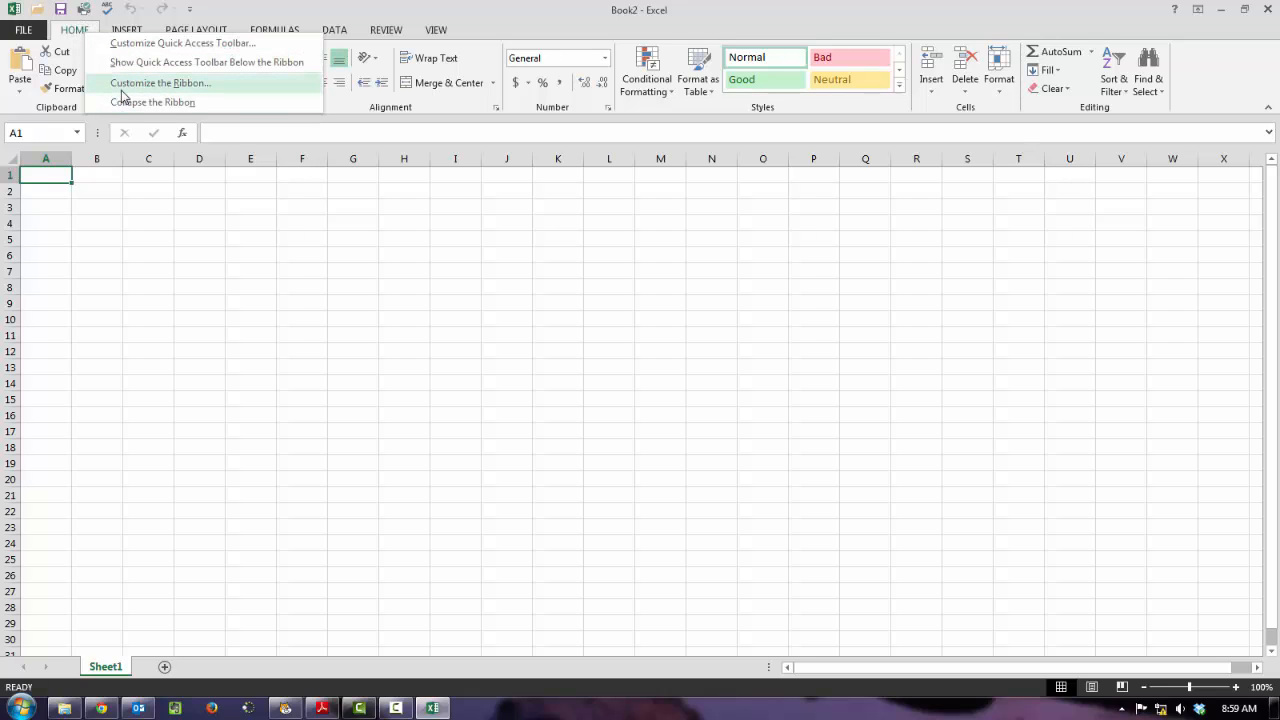
pyautogui.click(52, 139)
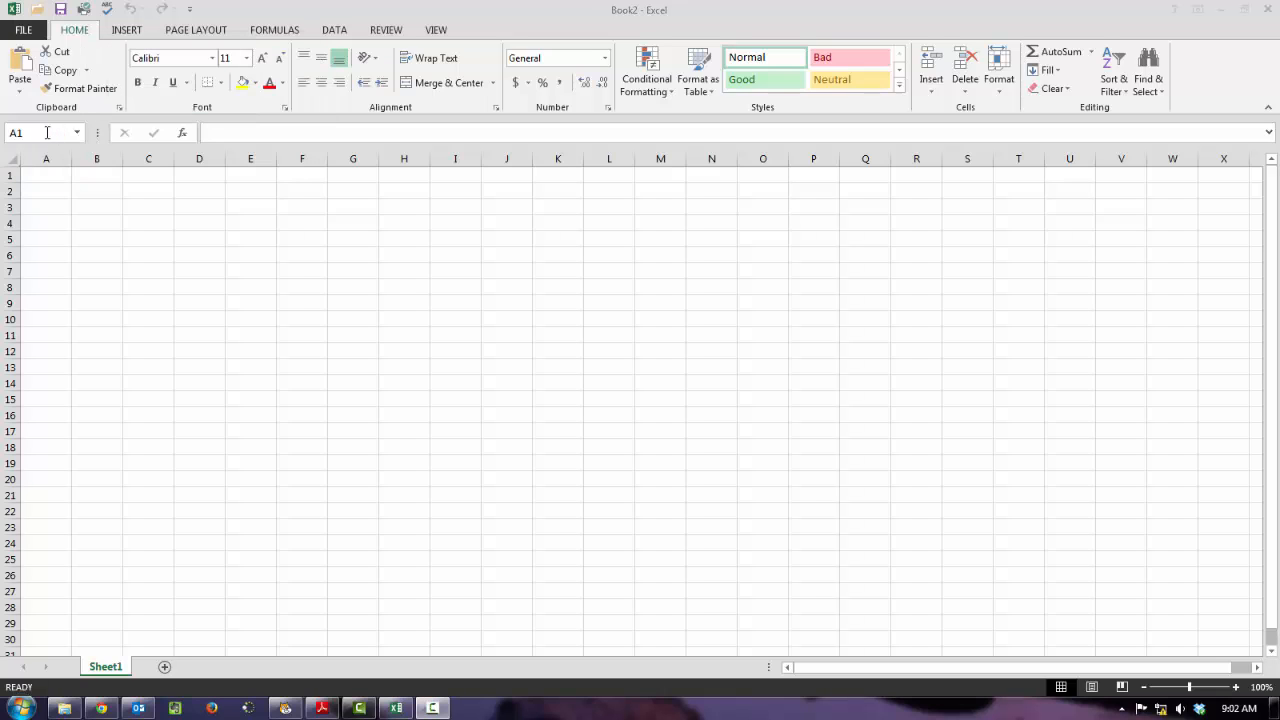
# Jump to cell B2 by its cell reference
pyautogui.click(47, 132)
pyautogui.click(25, 132)
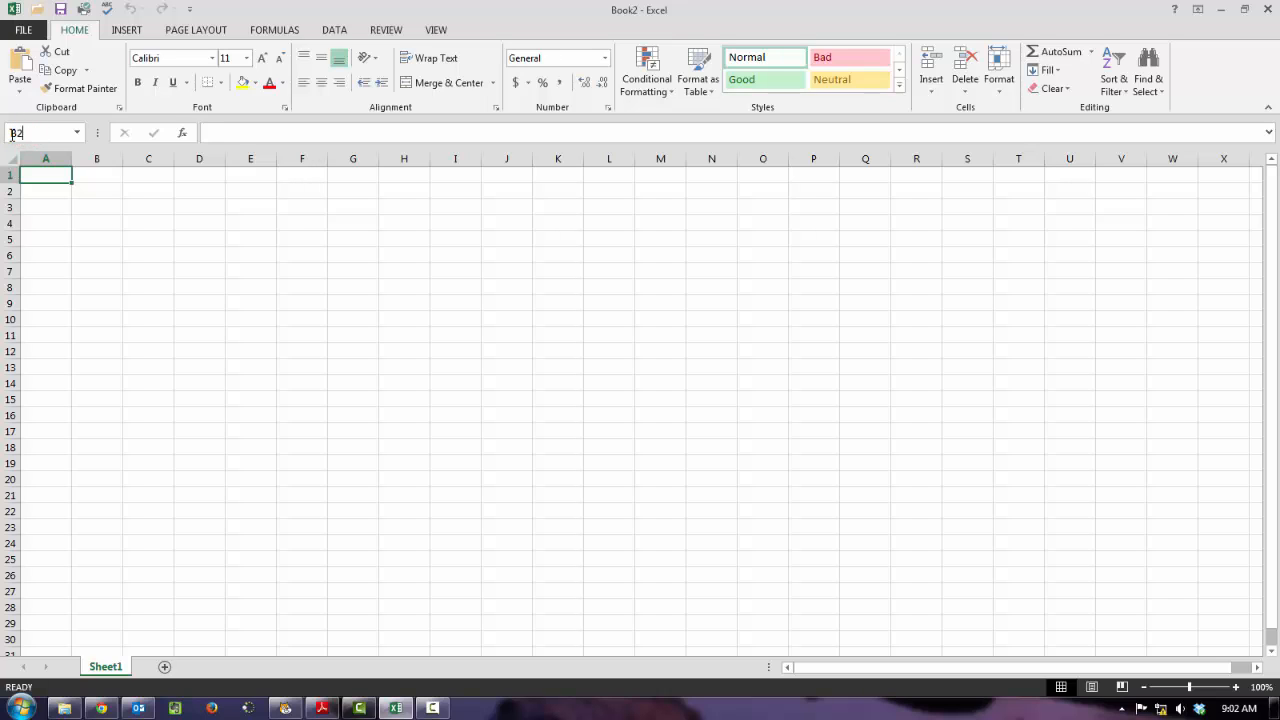
pyautogui.press('Return')
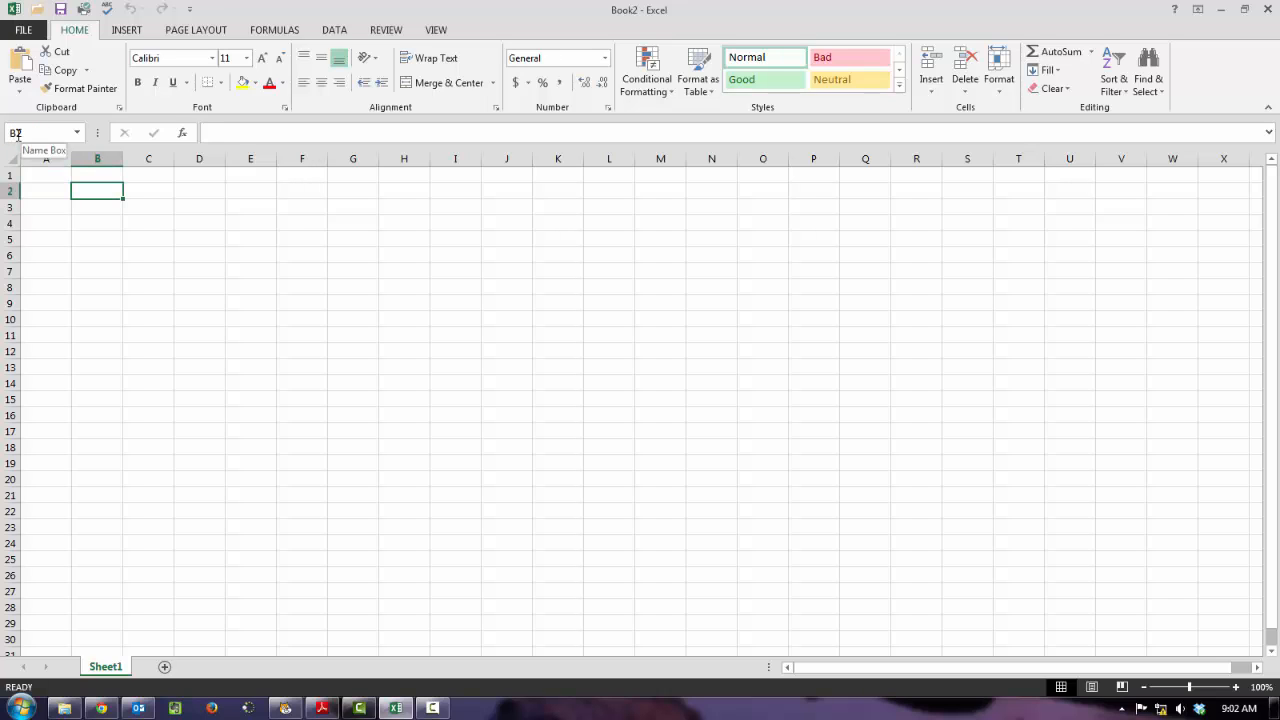
# Jump to cell XFD6 in the last column and return to cell A1
pyautogui.click(18, 133)
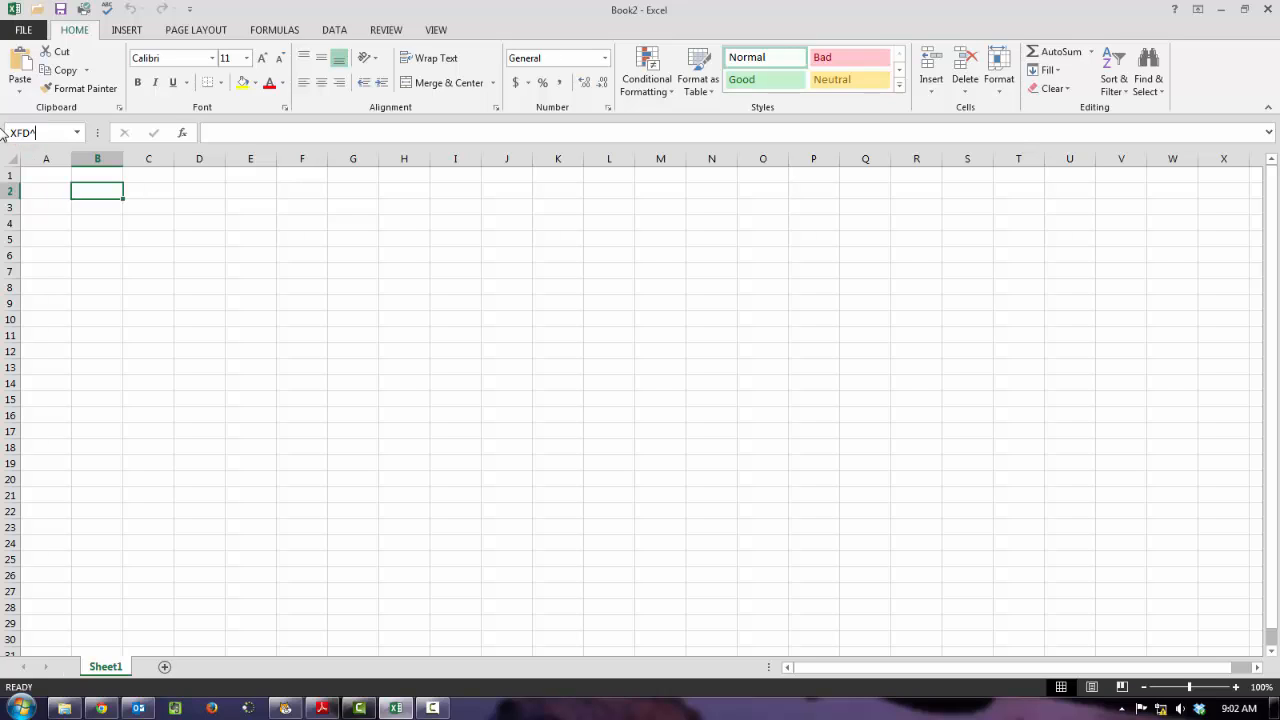
pyautogui.press('Return')
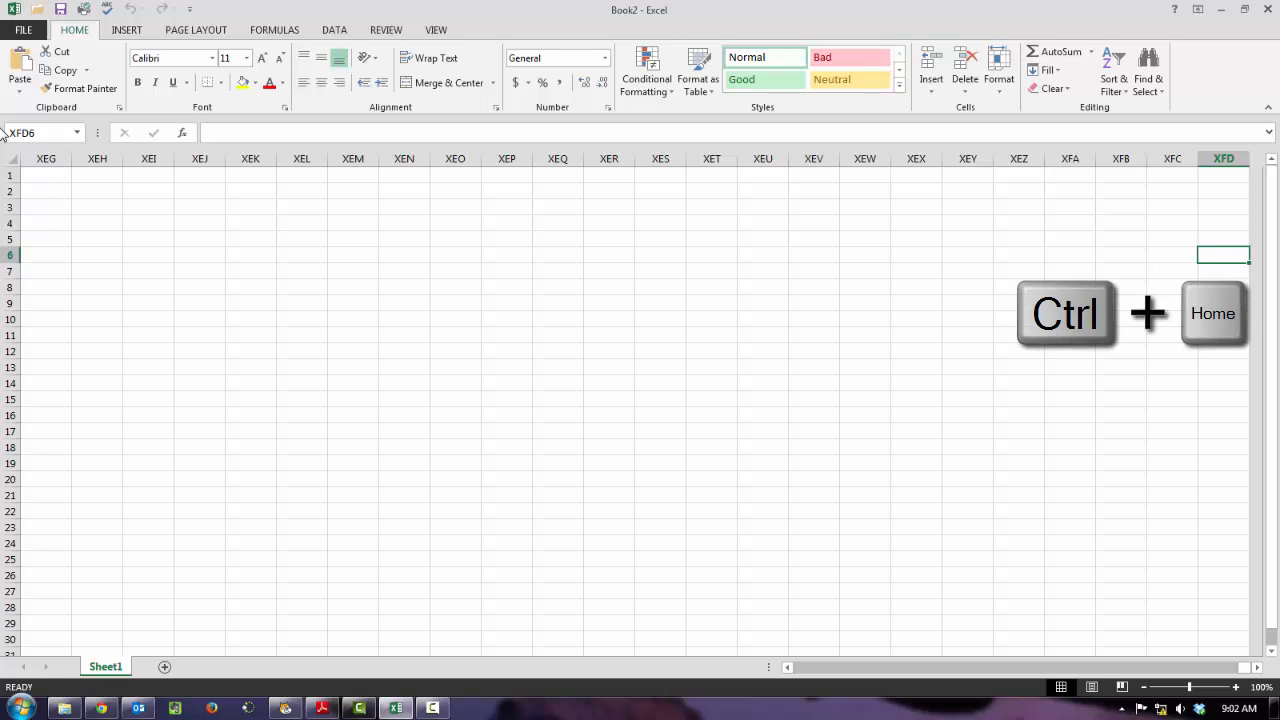
pyautogui.hotkey('ctrl', 'Home')
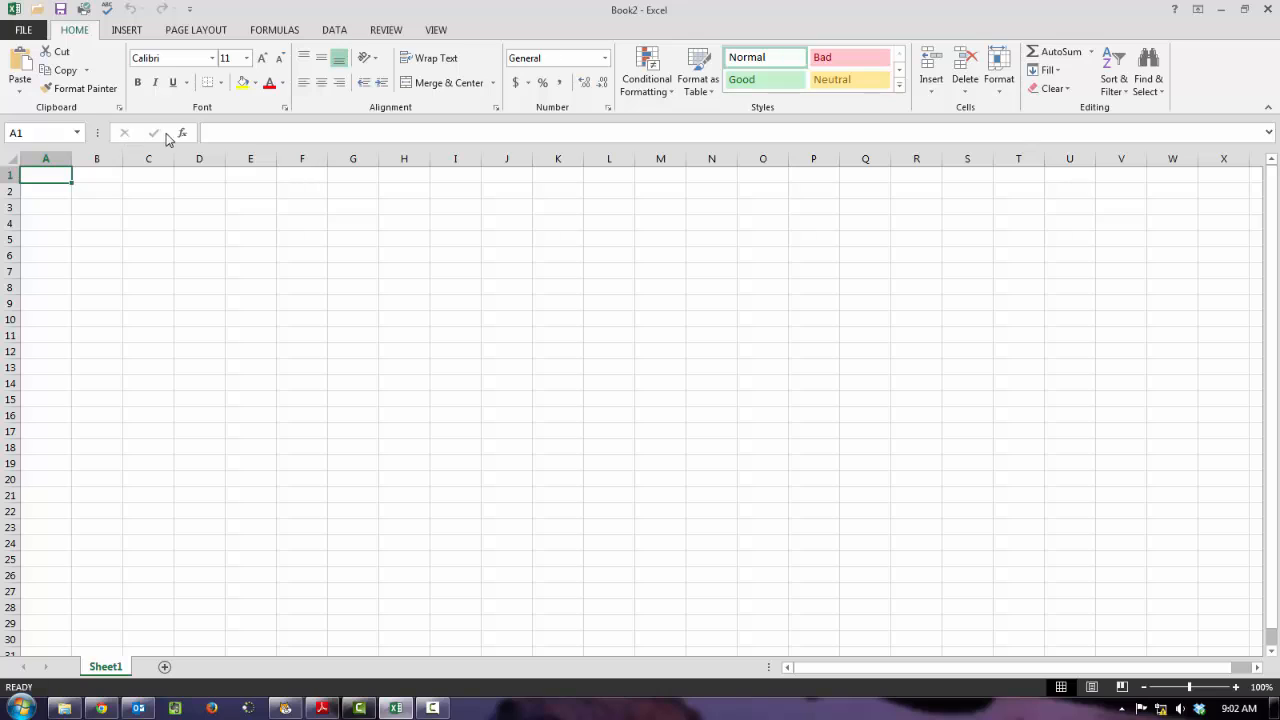
# Enter the text "I can type here" in cell A1 through the formula bar
pyautogui.click(216, 132)
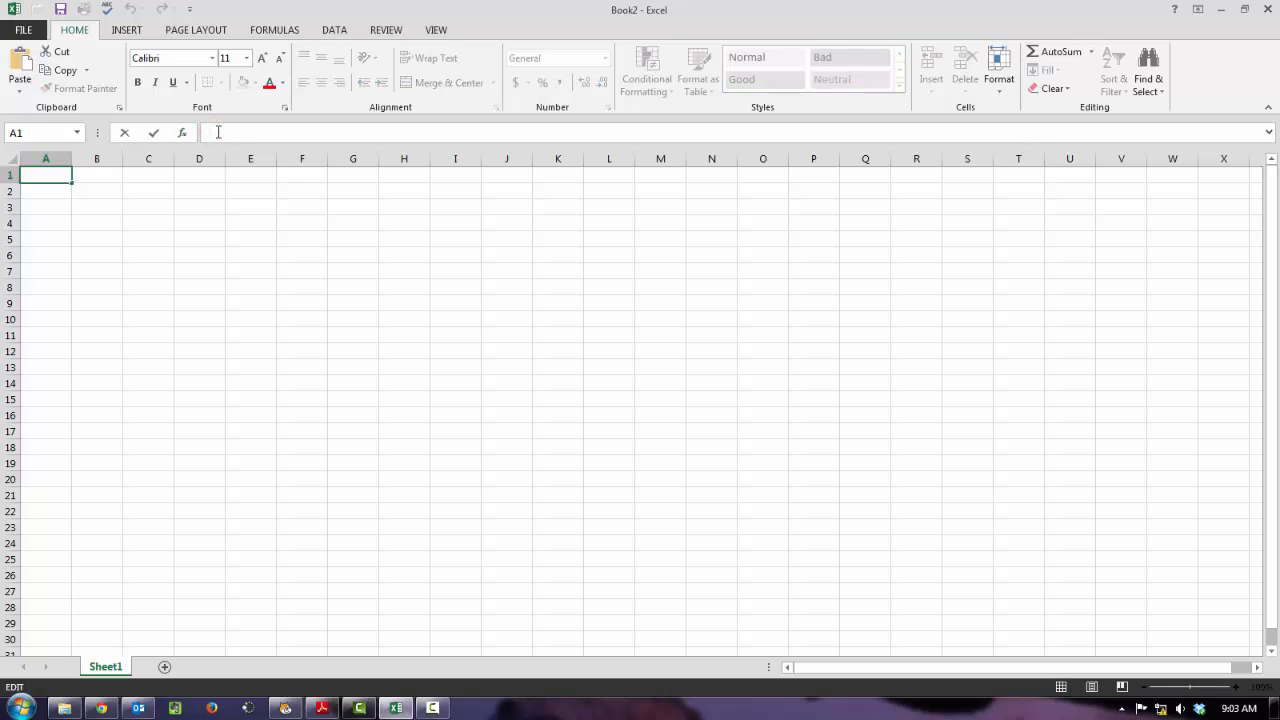
pyautogui.write('I can type here')
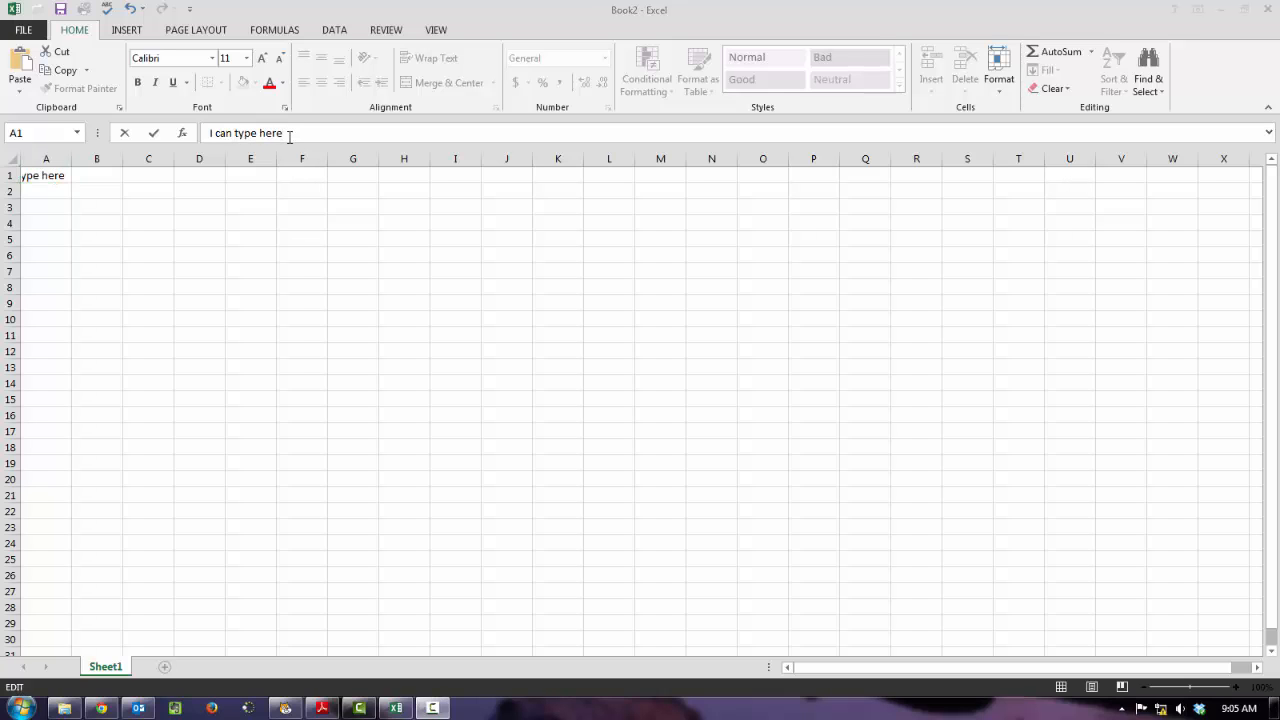
pyautogui.click(288, 135)
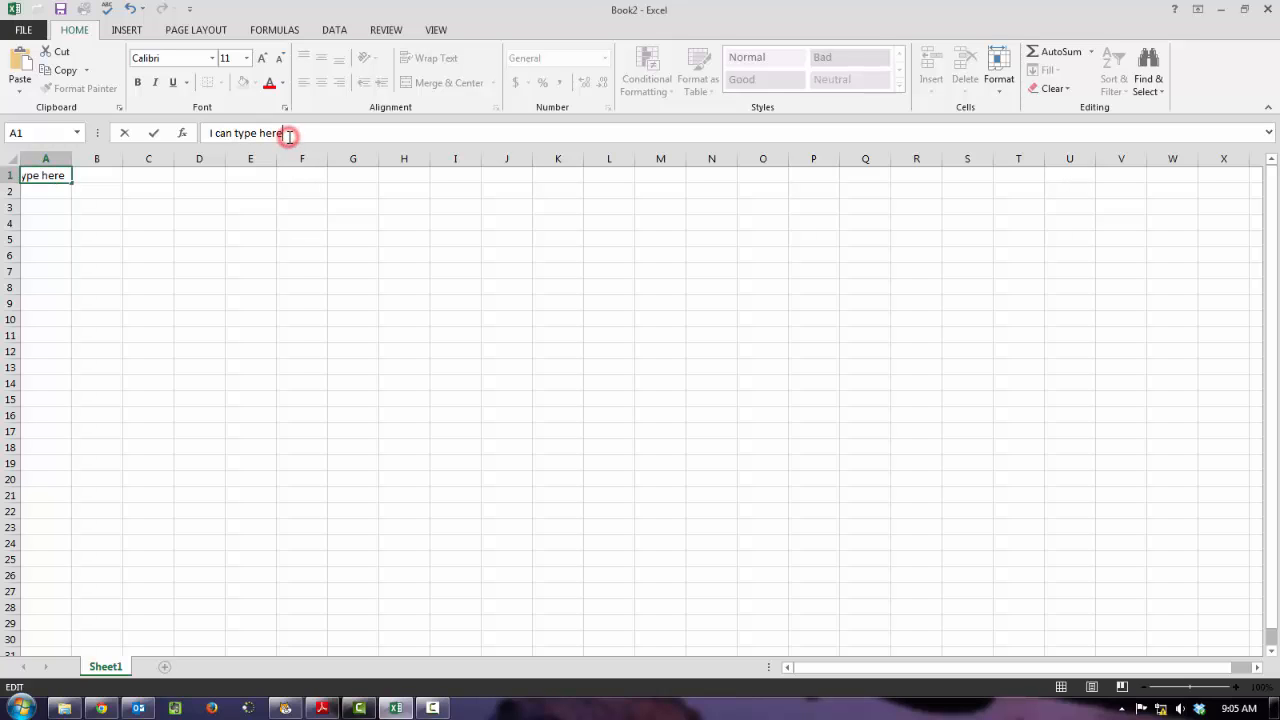
pyautogui.press('Return')
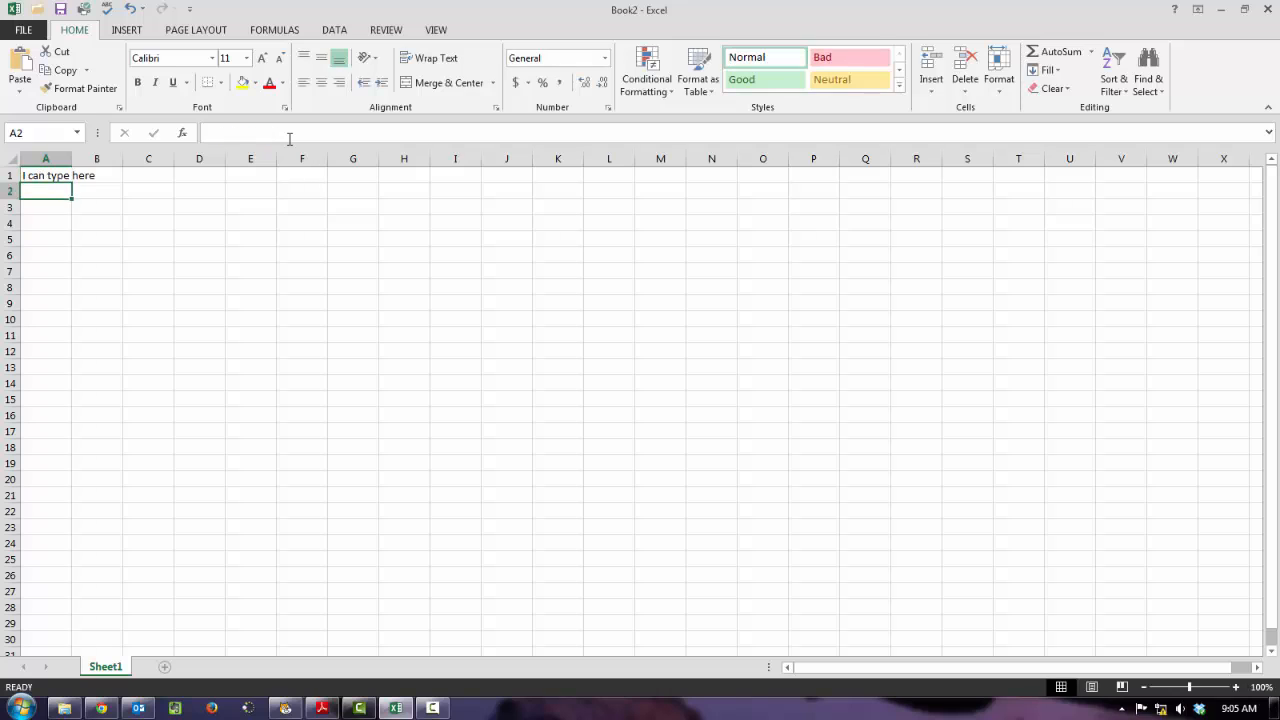
# Enter the text "Or I can type here" directly in cell A2
pyautogui.write('Or I c')
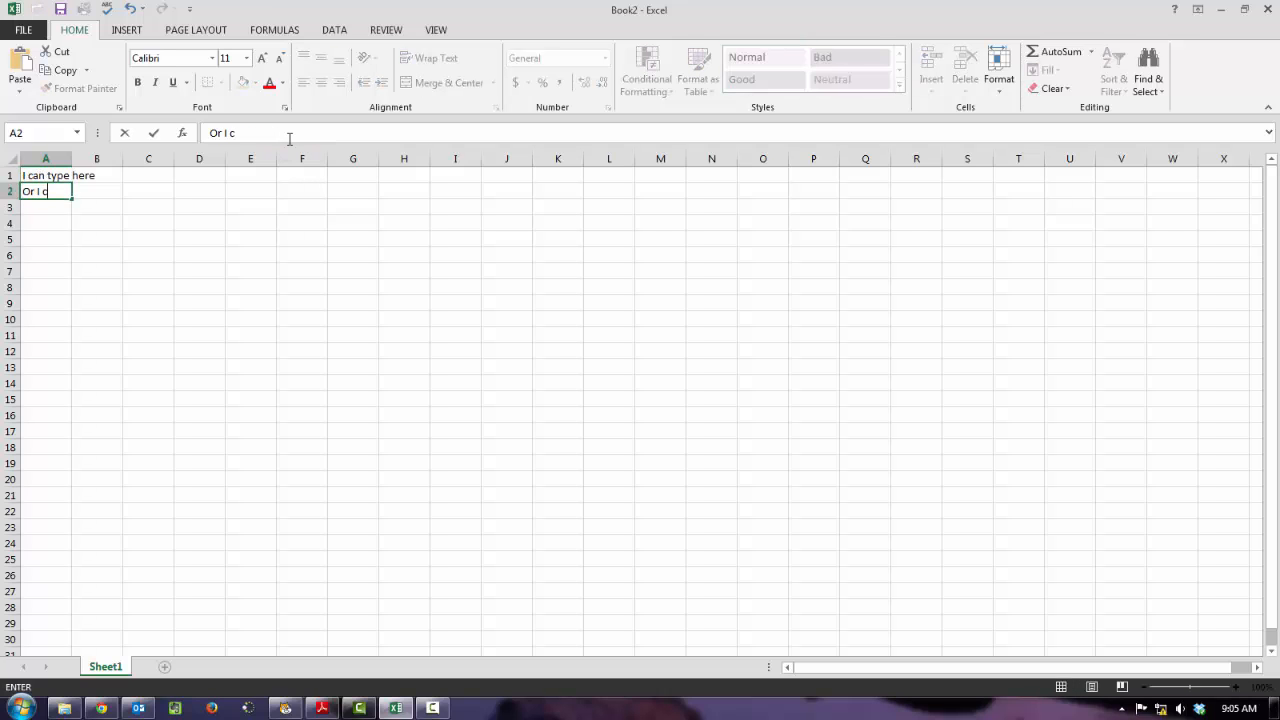
pyautogui.write('an type here')
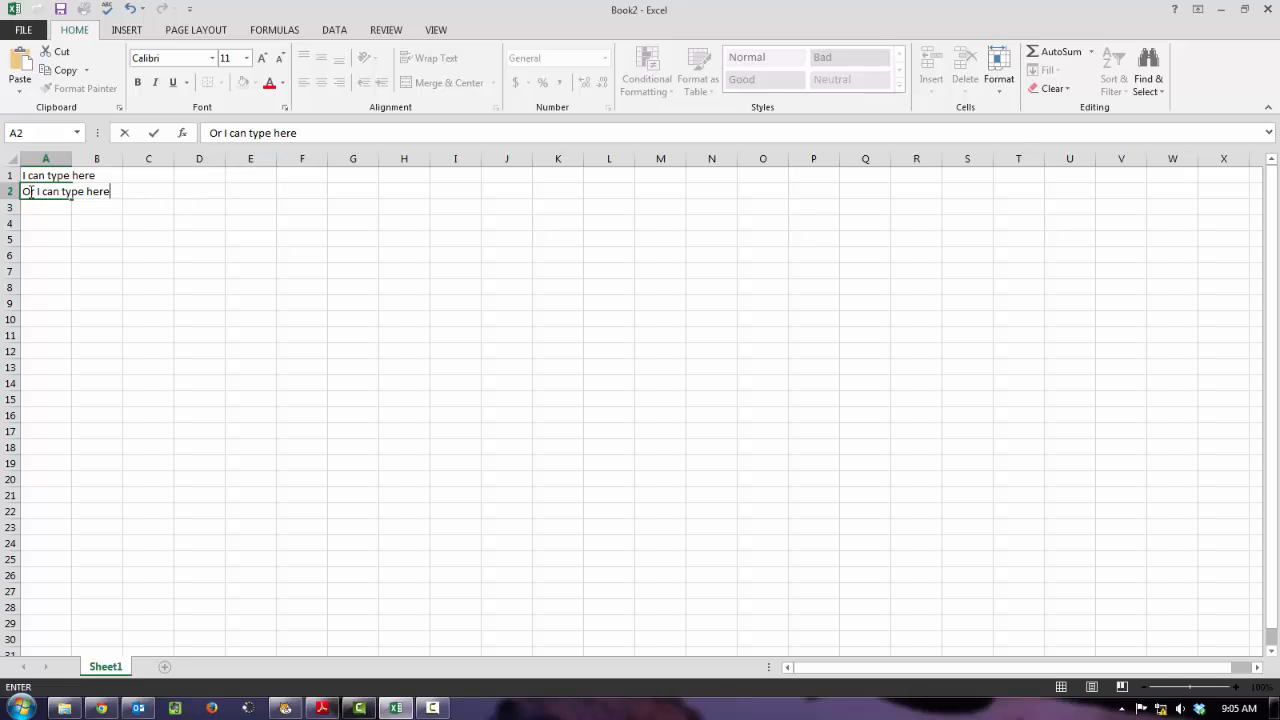
pyautogui.moveTo(31, 193); pyautogui.dragTo(112, 197)
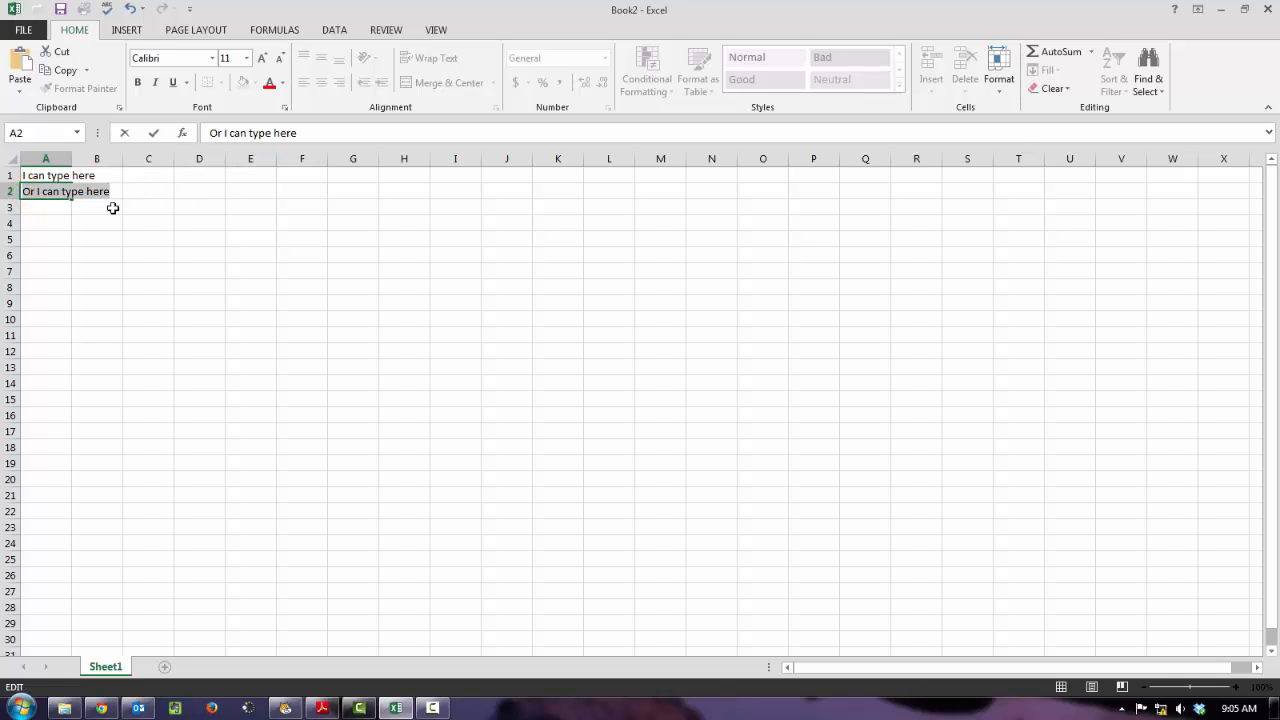
pyautogui.click(113, 208)
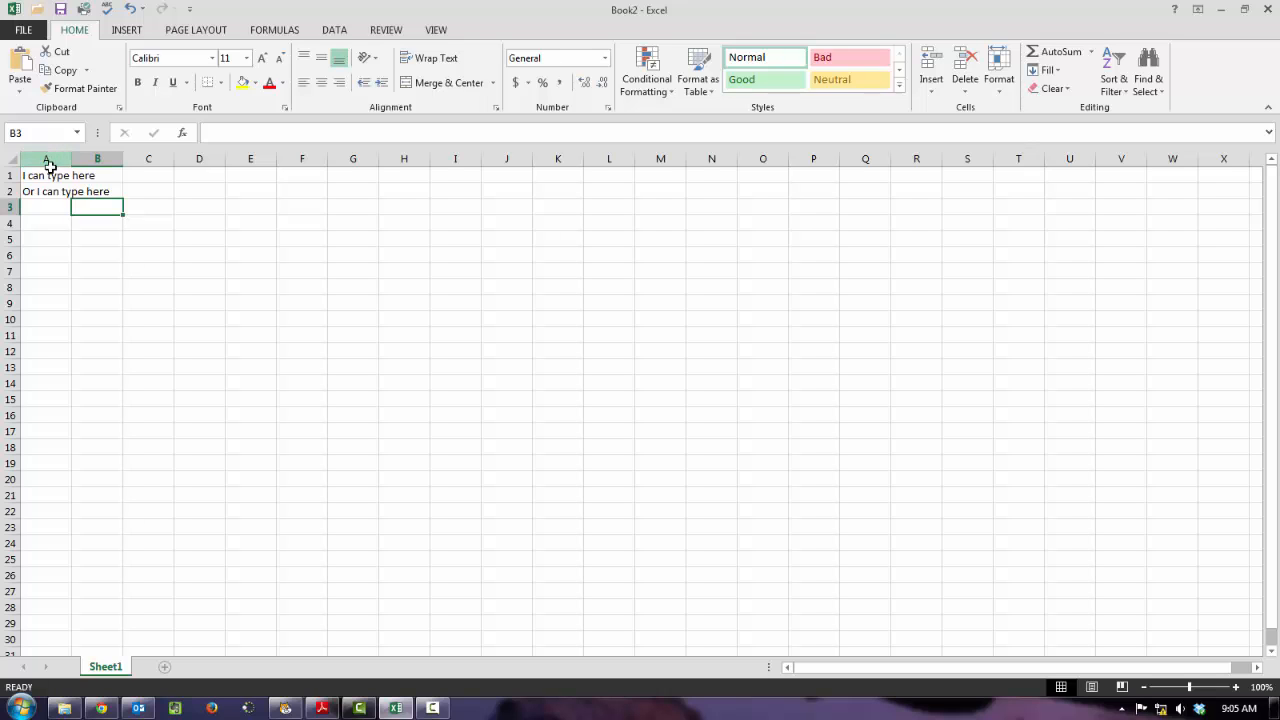
# Define the name CellsINamed for the range A1:A2 with Workbook scope
pyautogui.moveTo(49, 176); pyautogui.dragTo(48, 189)
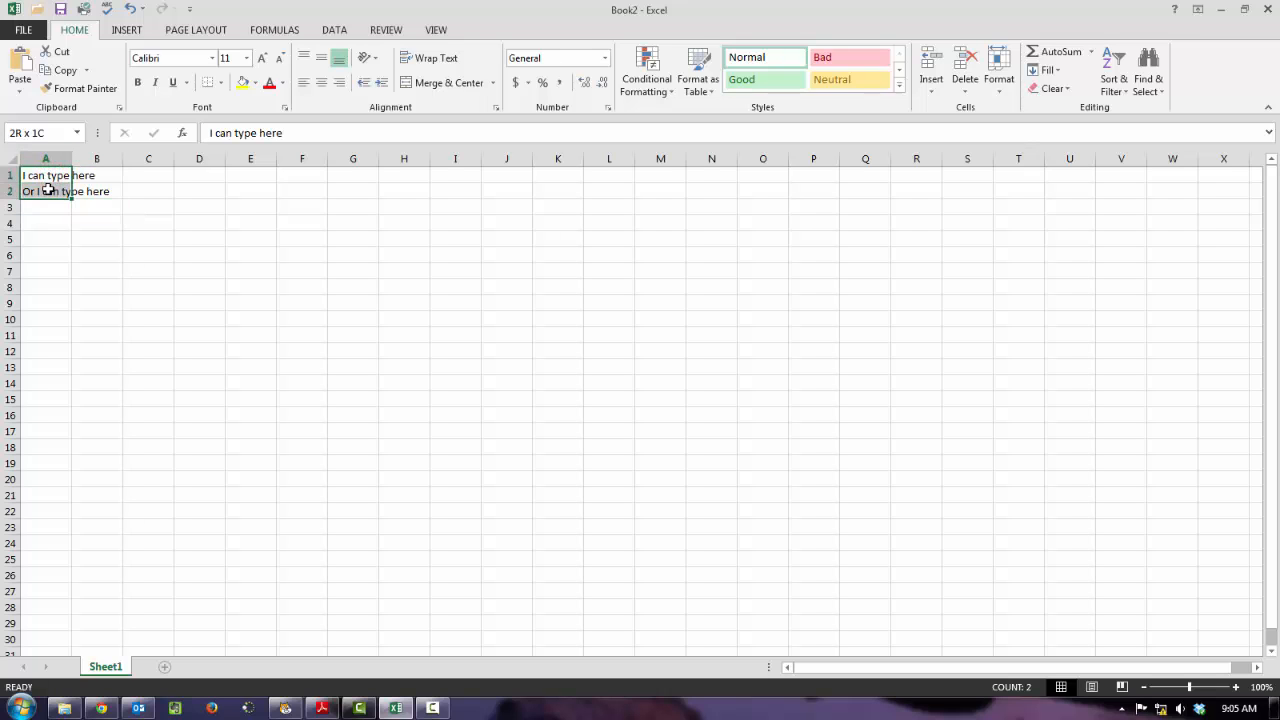
pyautogui.click(280, 29)
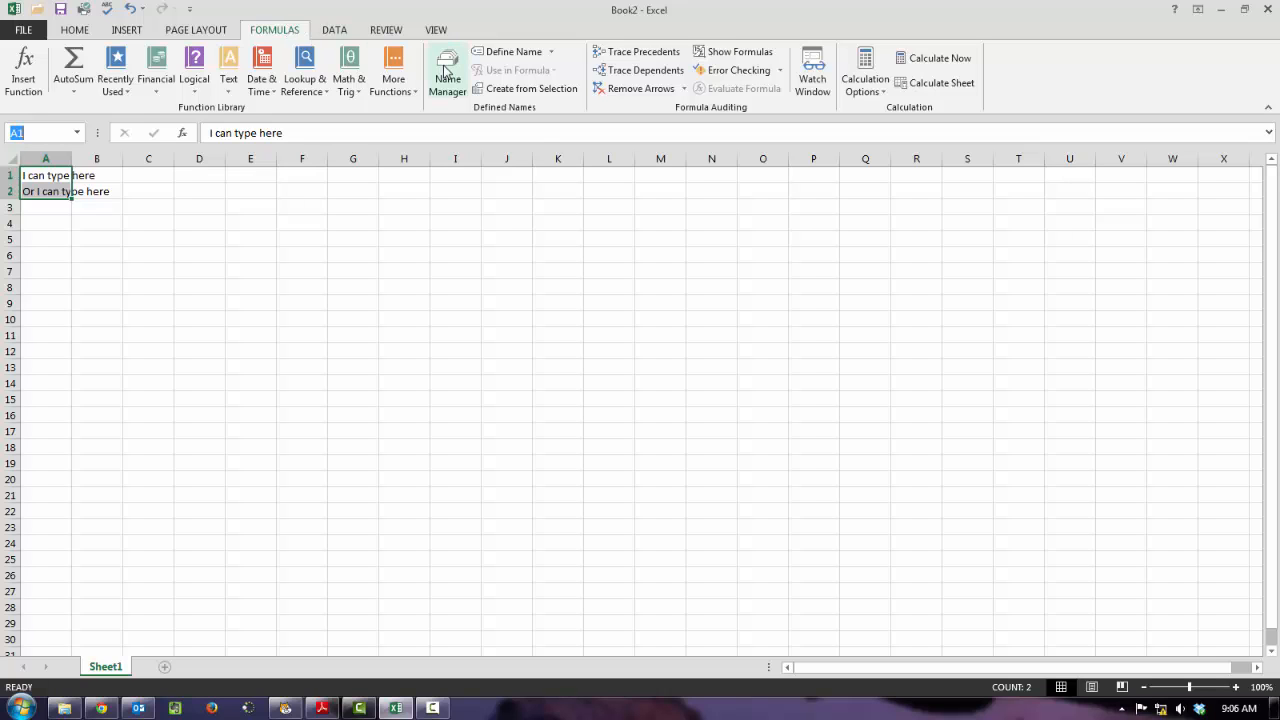
pyautogui.click(511, 57)
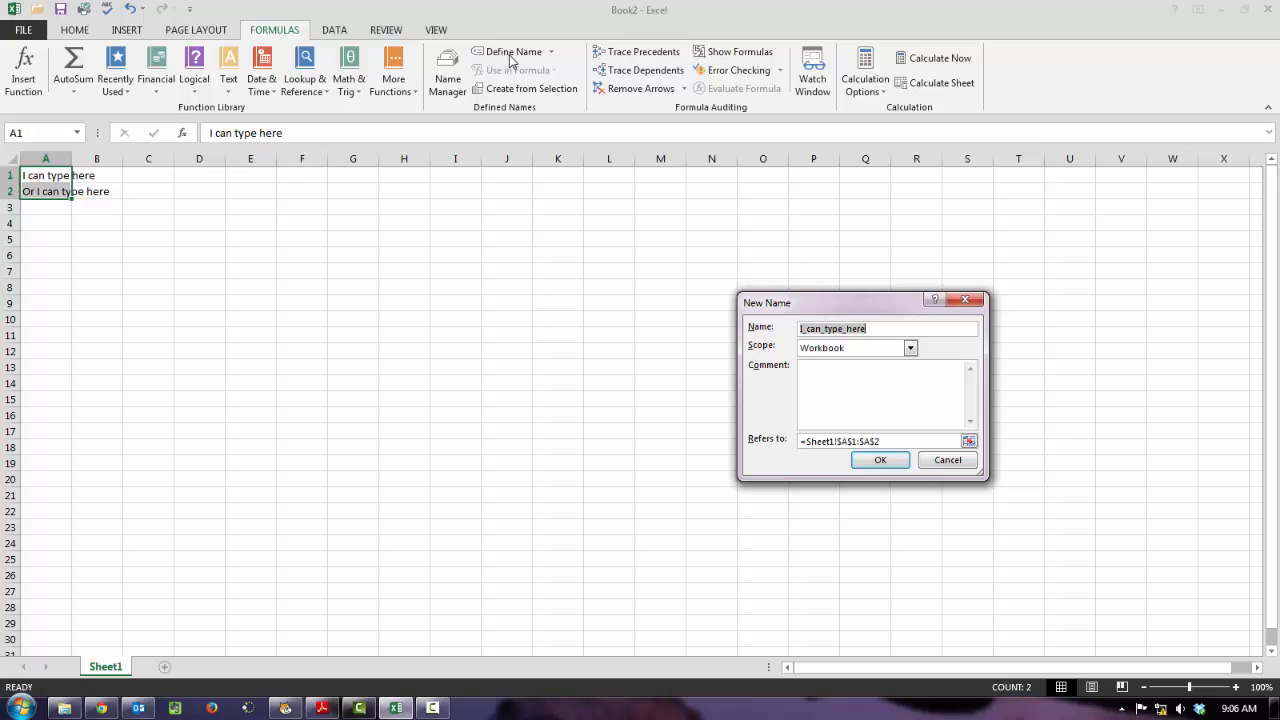
pyautogui.write('CellsINamed')
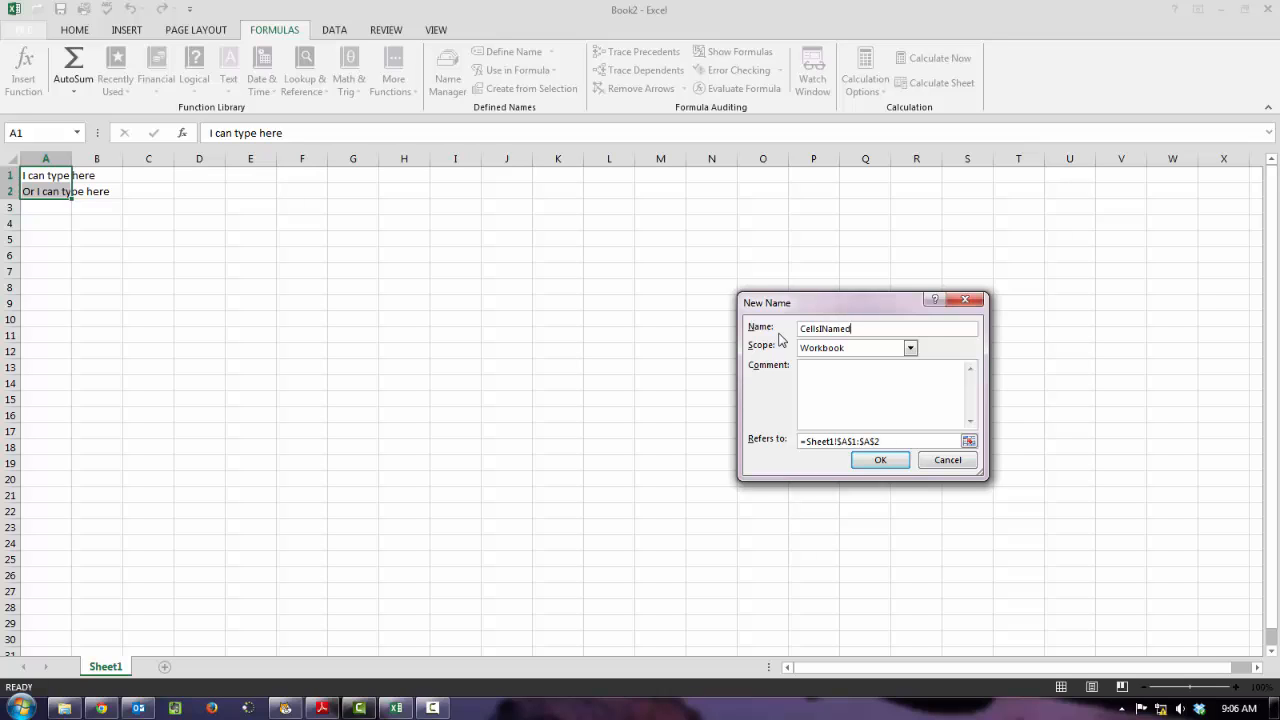
pyautogui.click(881, 459)
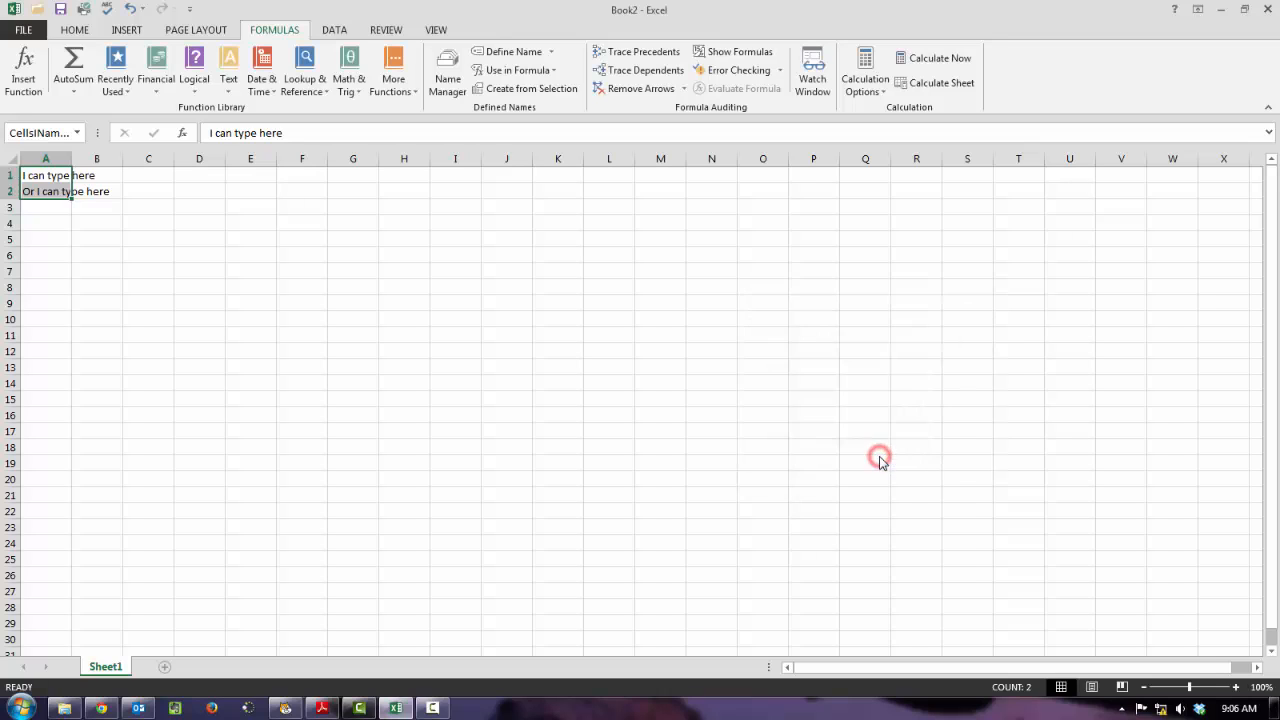
# Jump to the CellsINamed range by its name from cell B8, then deselect it
pyautogui.click(113, 290)
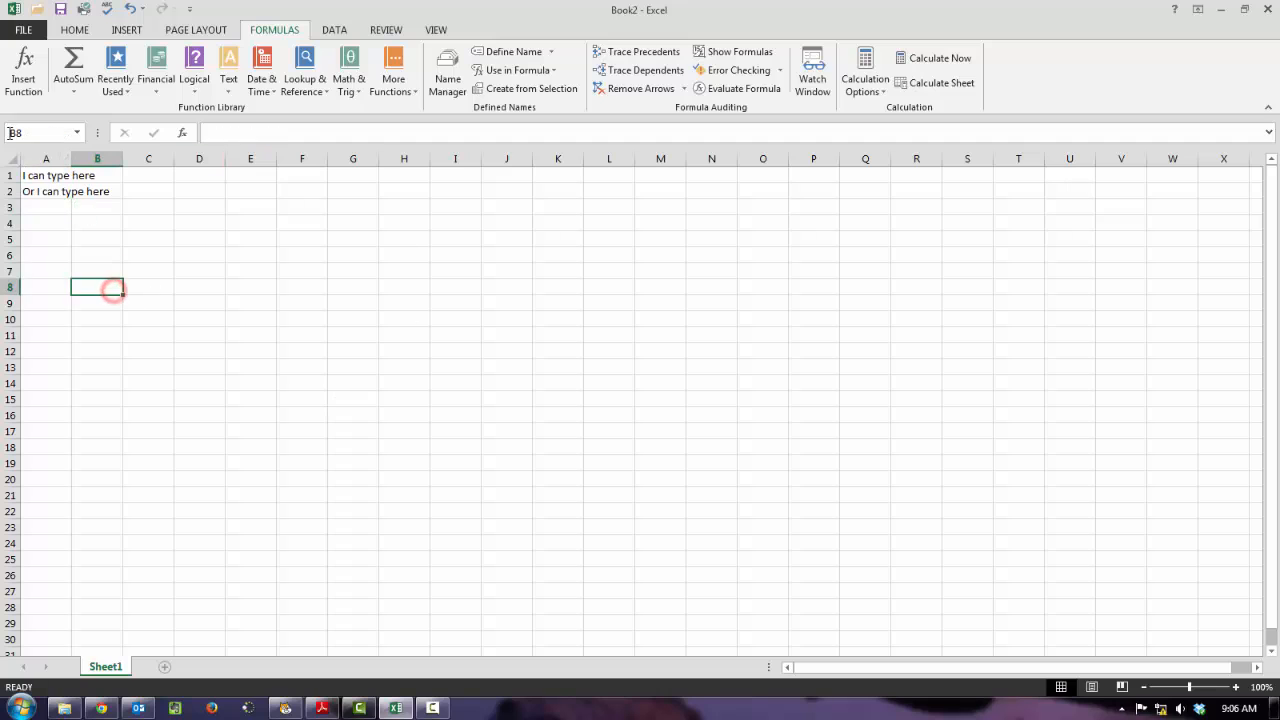
pyautogui.click(77, 132)
pyautogui.click(68, 152)
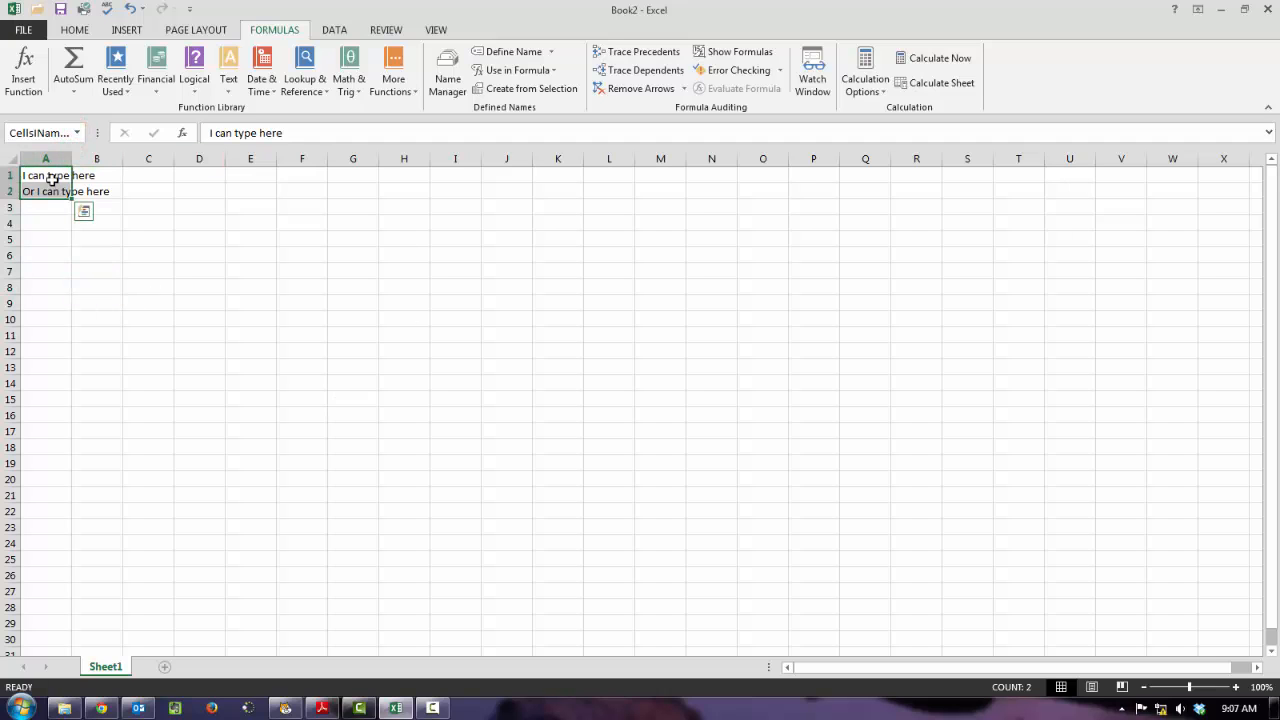
pyautogui.click(36, 242)
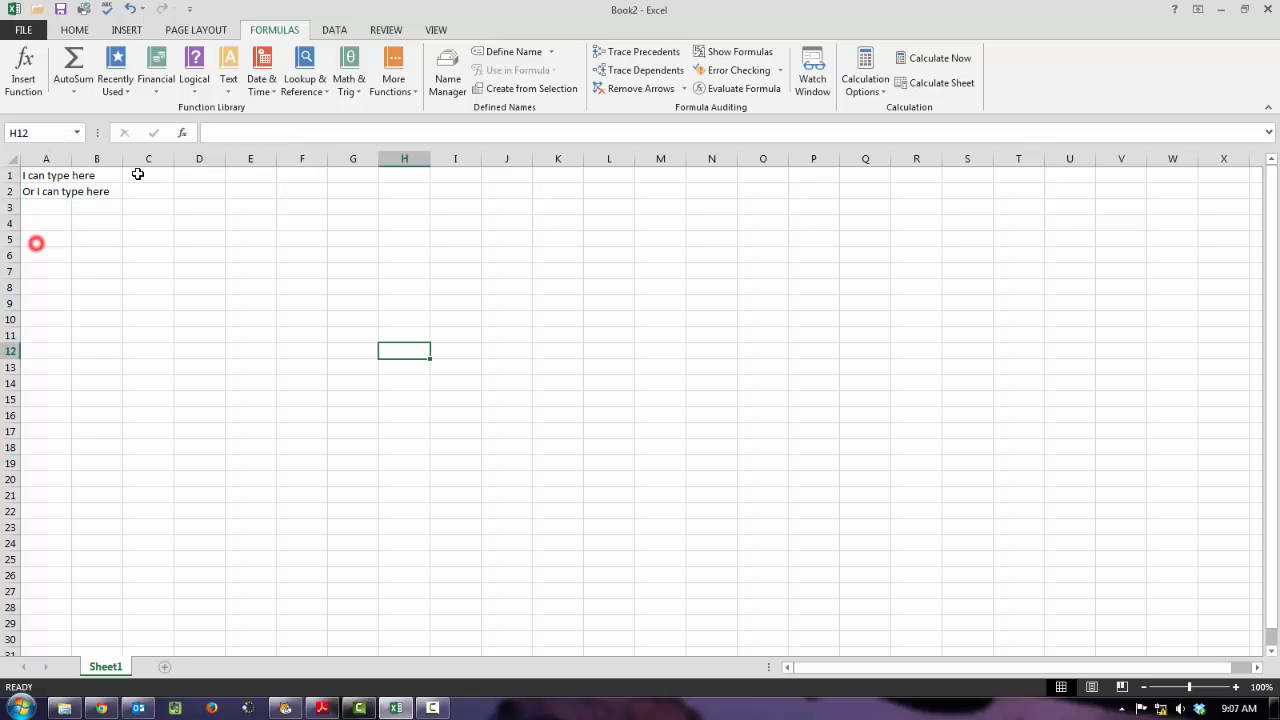
# Select the whole of column A, then the whole of row 4
pyautogui.click(51, 161)
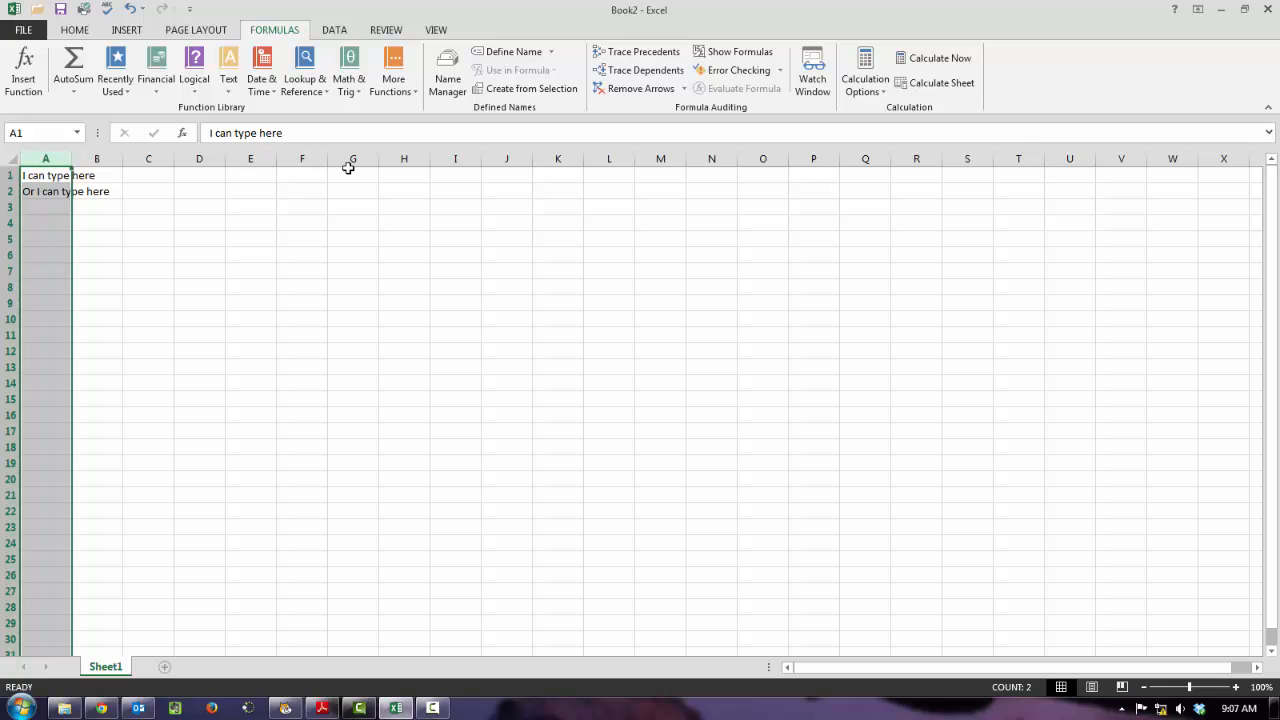
pyautogui.click(6, 231)
pyautogui.click(8, 222)
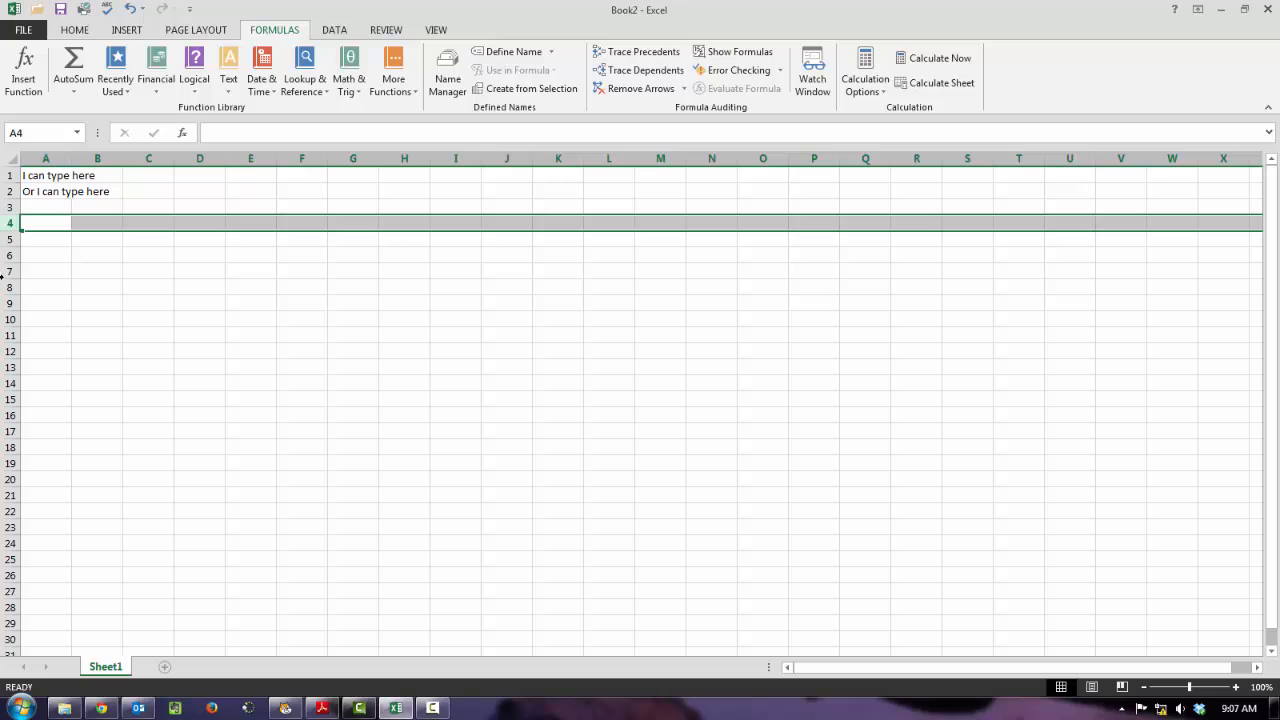
pyautogui.click(28, 135)
pyautogui.click(44, 189)
pyautogui.click(271, 218)
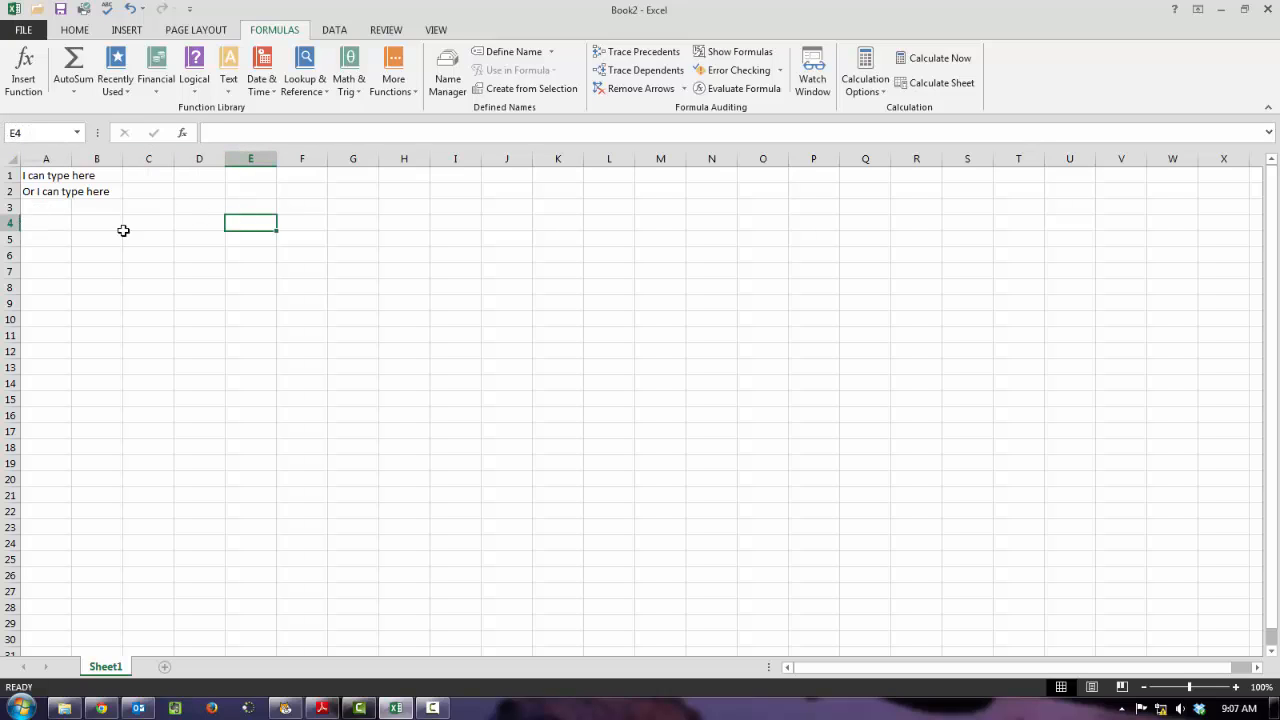
pyautogui.click(233, 297)
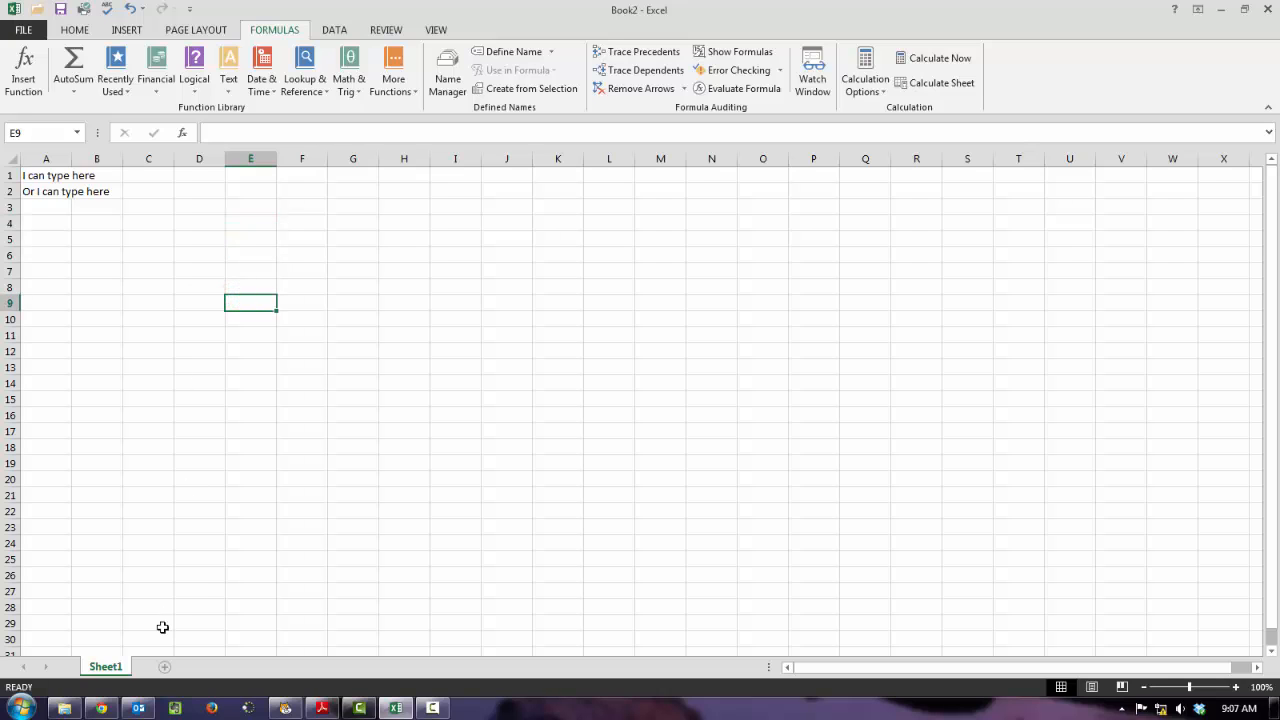
# Rename the worksheet Sheet1 as "Renamed Sheet 1"
pyautogui.doubleClick(110, 670)
pyautogui.write('Re')
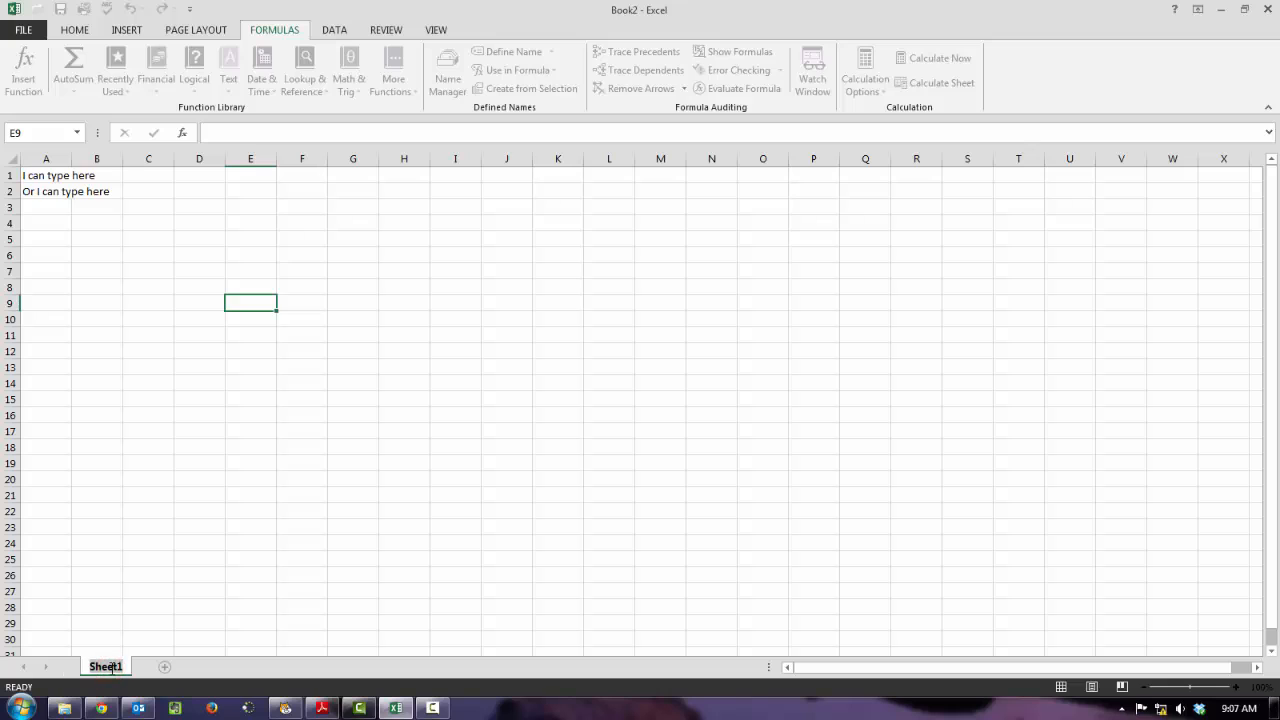
pyautogui.write('named Shee')
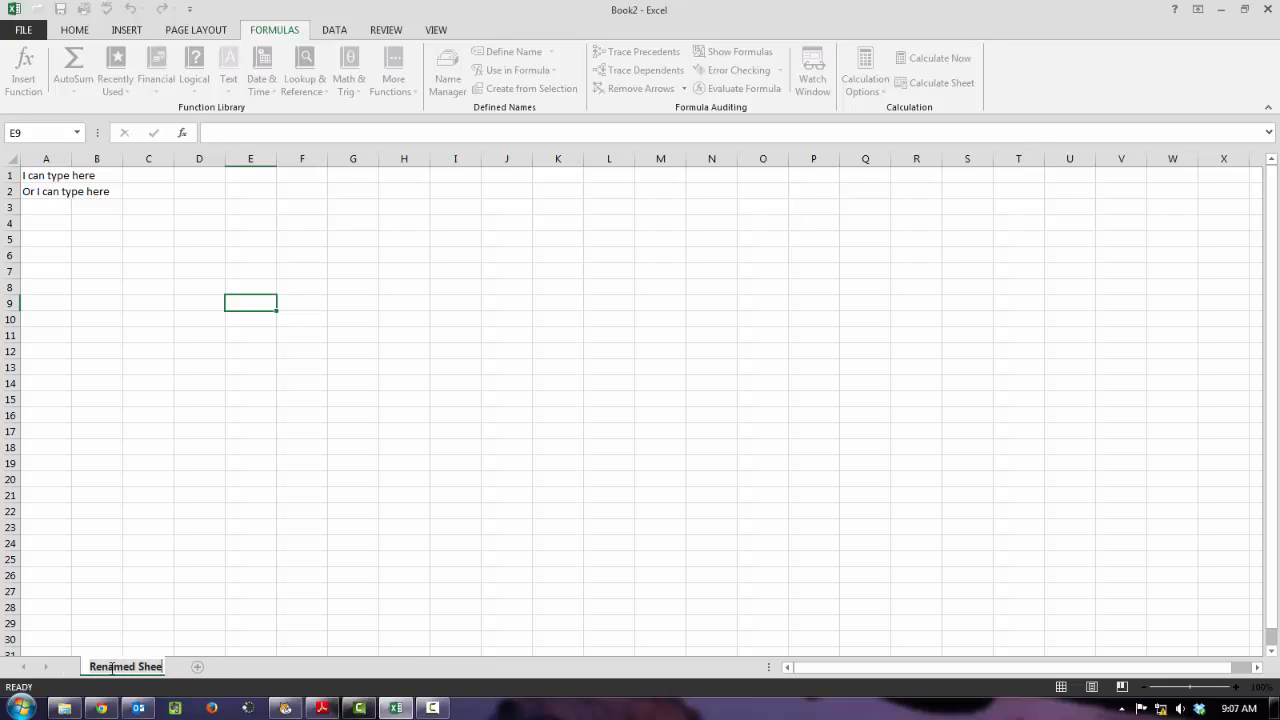
pyautogui.write('t 1')
pyautogui.click(179, 625)
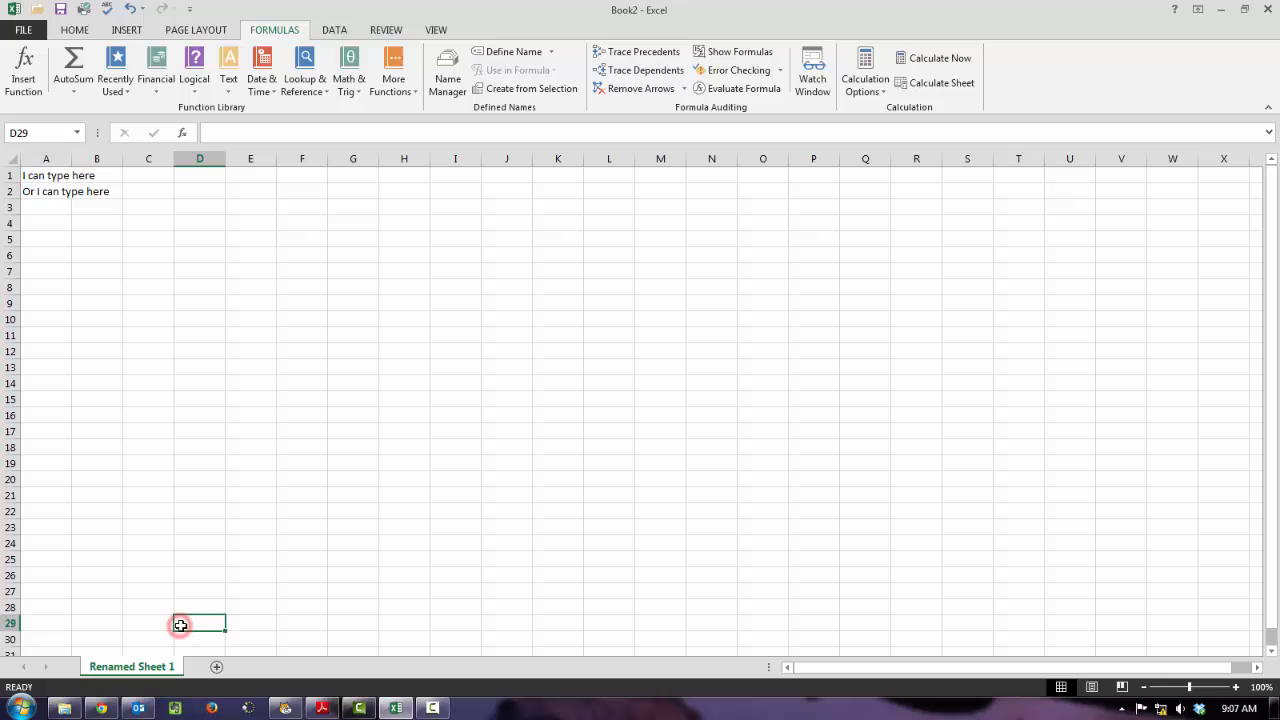
# Add two new worksheets to the workbook and switch between the sheets, ending on Sheet3
pyautogui.click(215, 667)
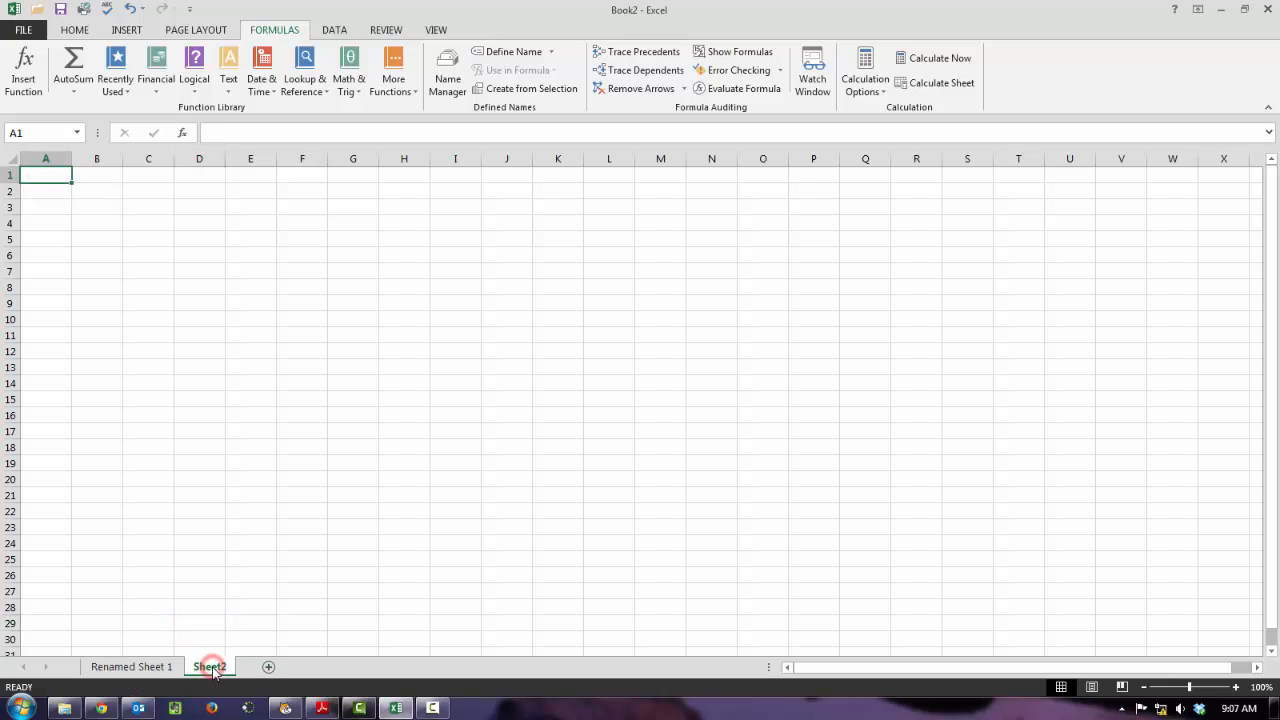
pyautogui.click(268, 668)
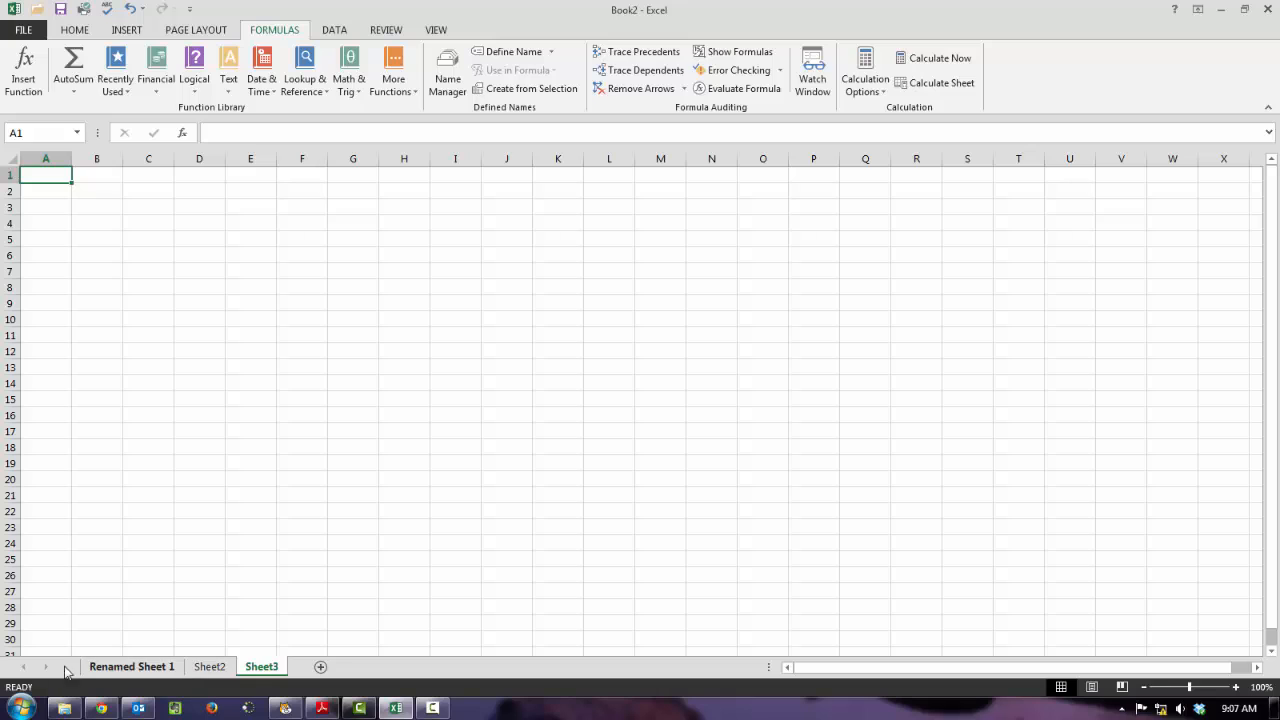
pyautogui.click(209, 666)
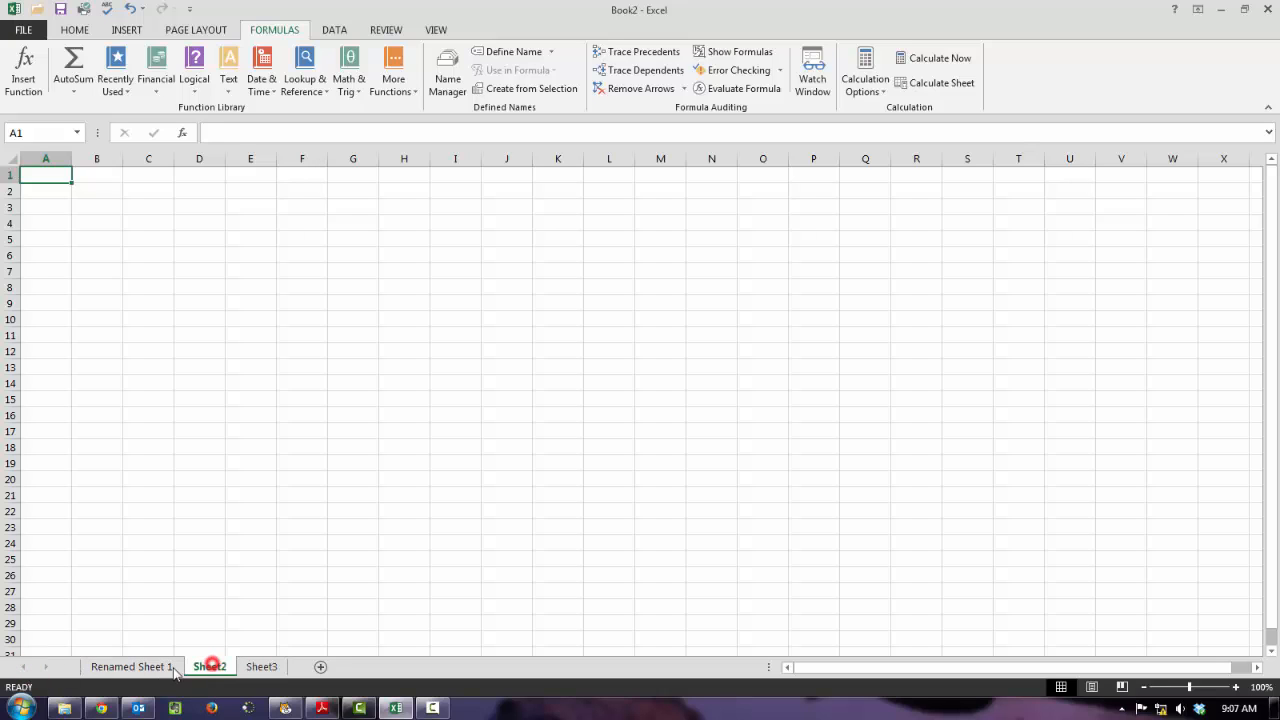
pyautogui.click(158, 668)
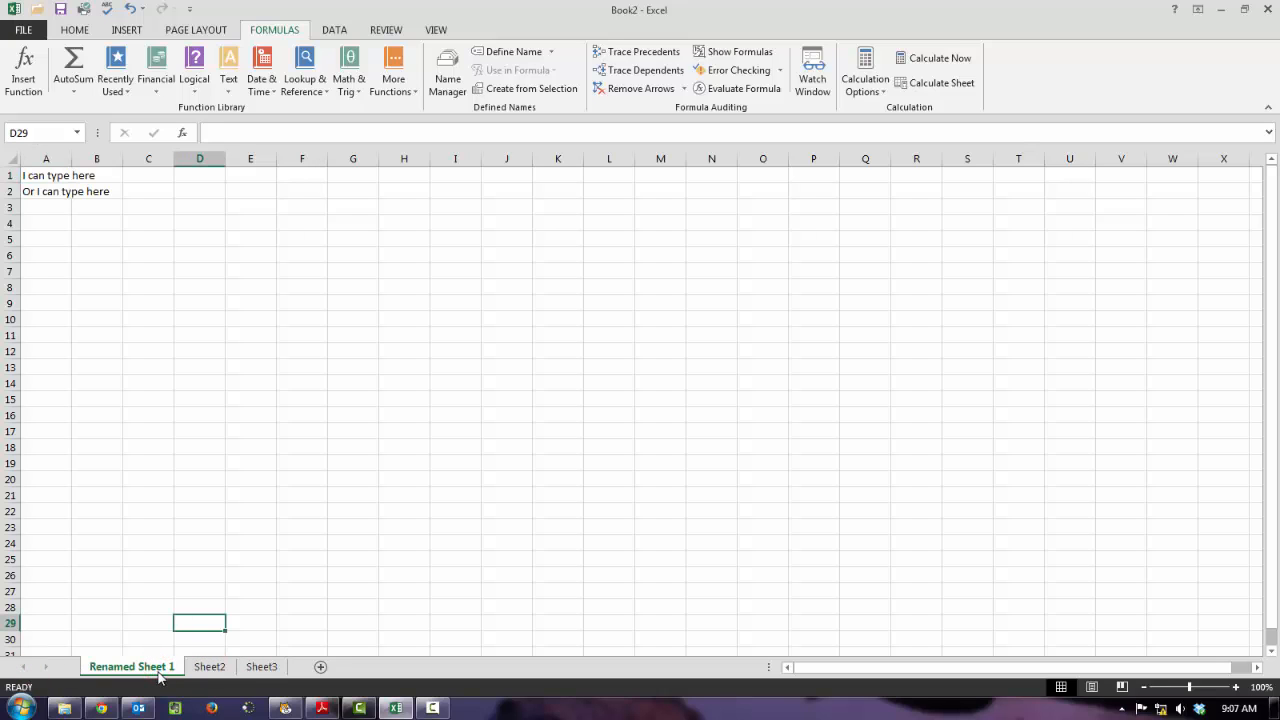
pyautogui.click(220, 667)
pyautogui.click(245, 666)
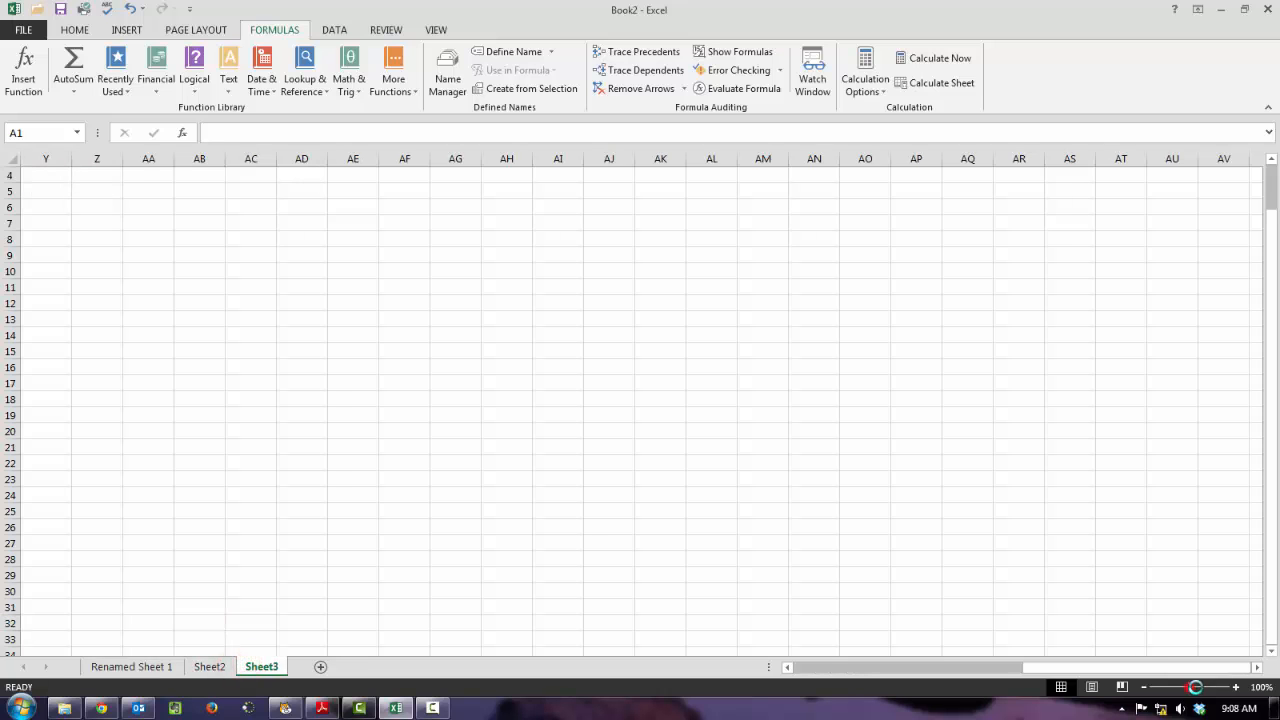
# Preview Sheet3 in Page Layout view and return to Normal view
pyautogui.moveTo(1195, 687)
pyautogui.mouseDown()
pyautogui.moveTo(1217, 687)
pyautogui.moveTo(1167, 688)
pyautogui.moveTo(1188, 695)
pyautogui.mouseUp()
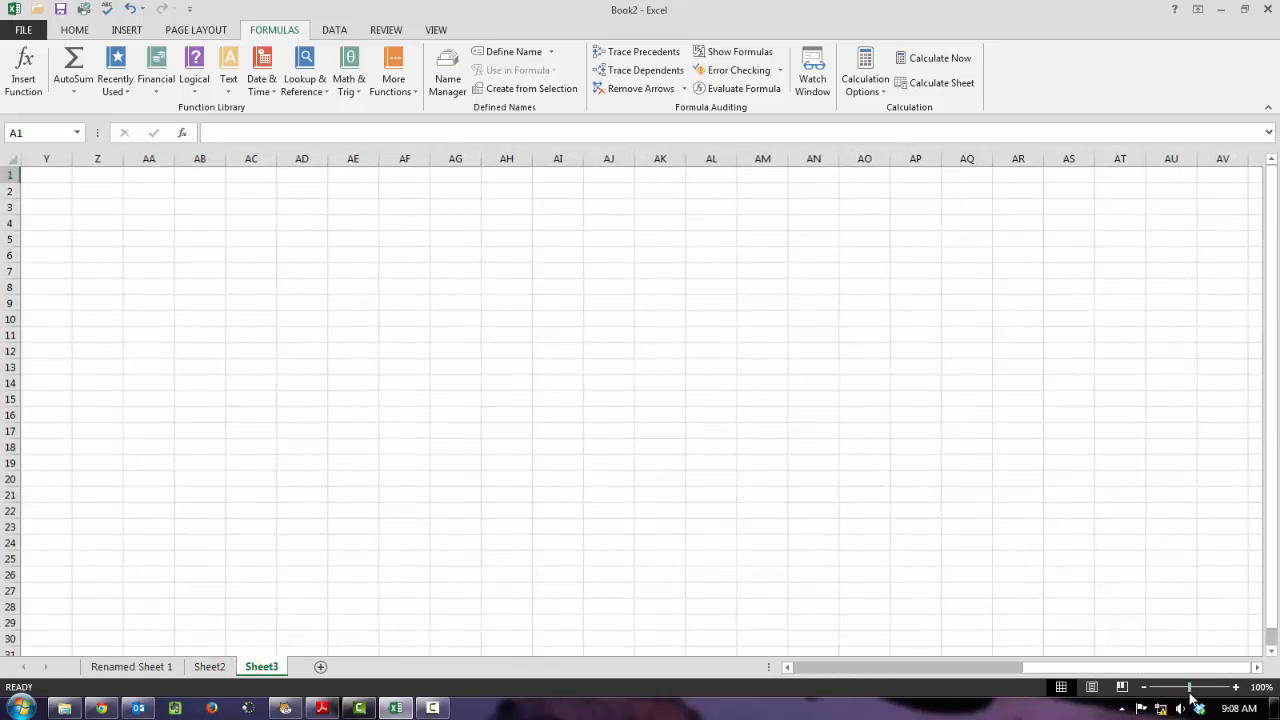
pyautogui.click(1091, 688)
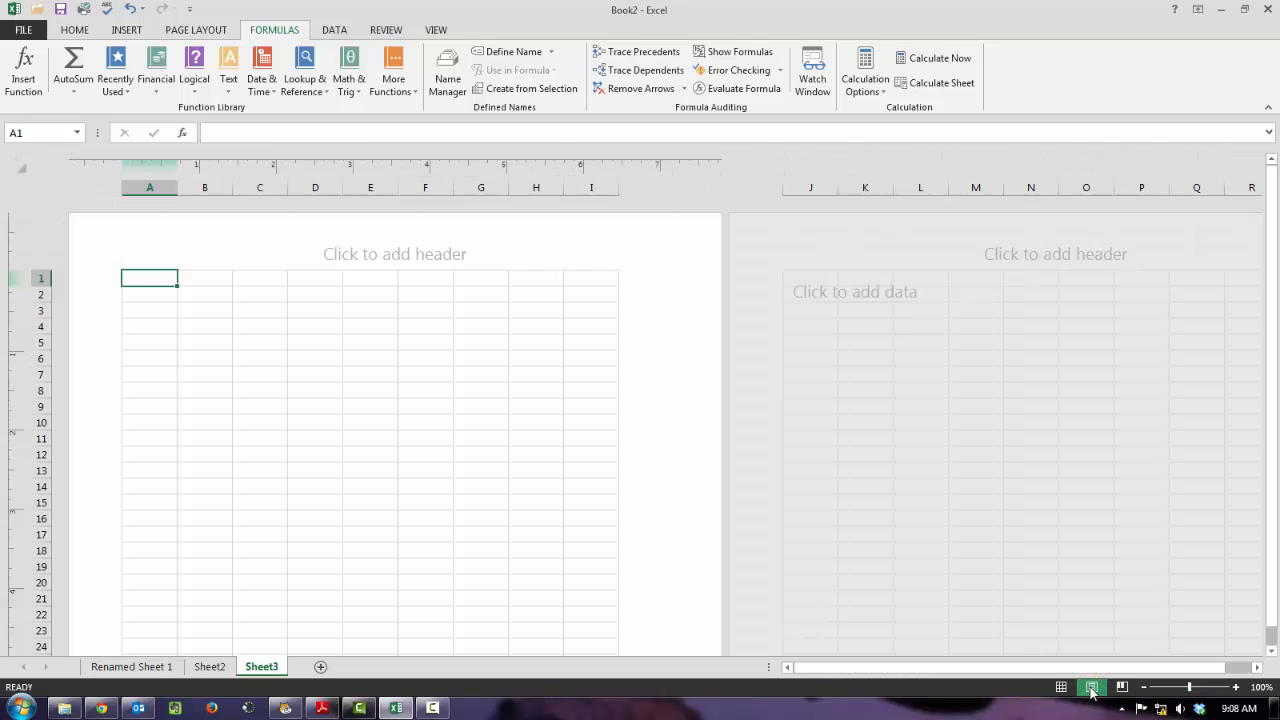
pyautogui.click(1061, 688)
# Enter "hello" in cell A1 and "Hello" in cell Q25 of Sheet3
pyautogui.write('hello')
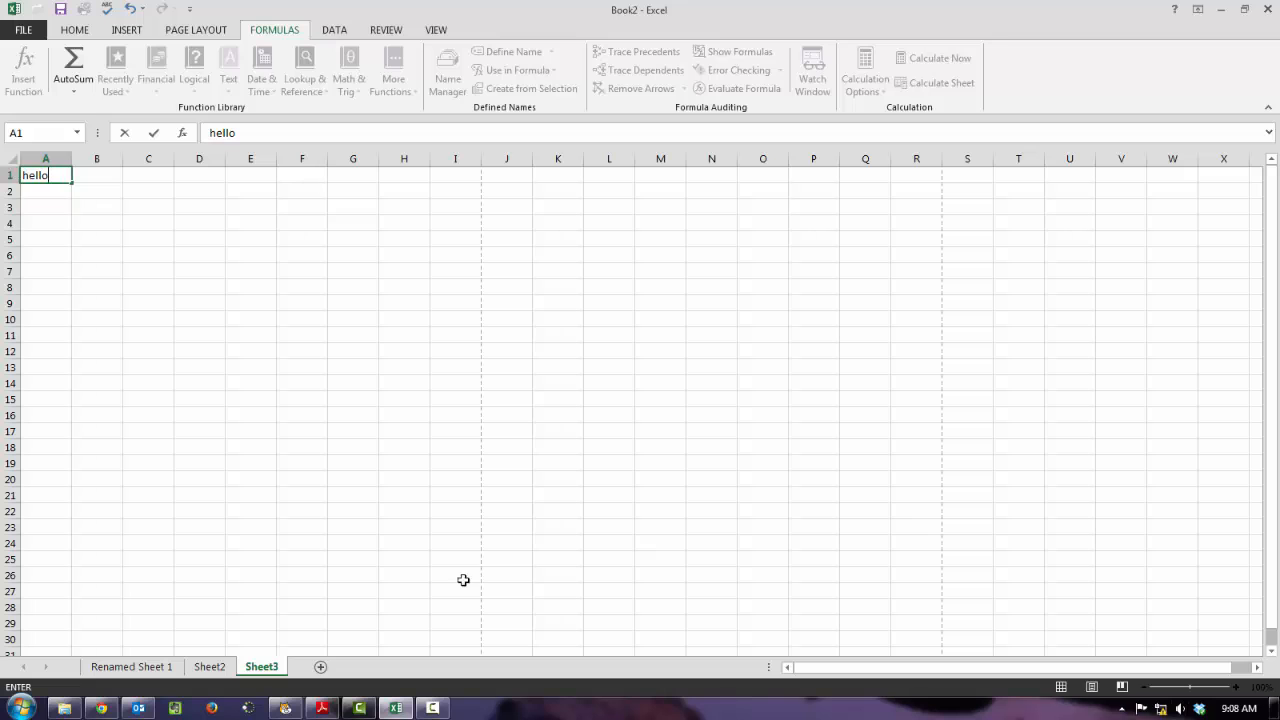
pyautogui.click(851, 560)
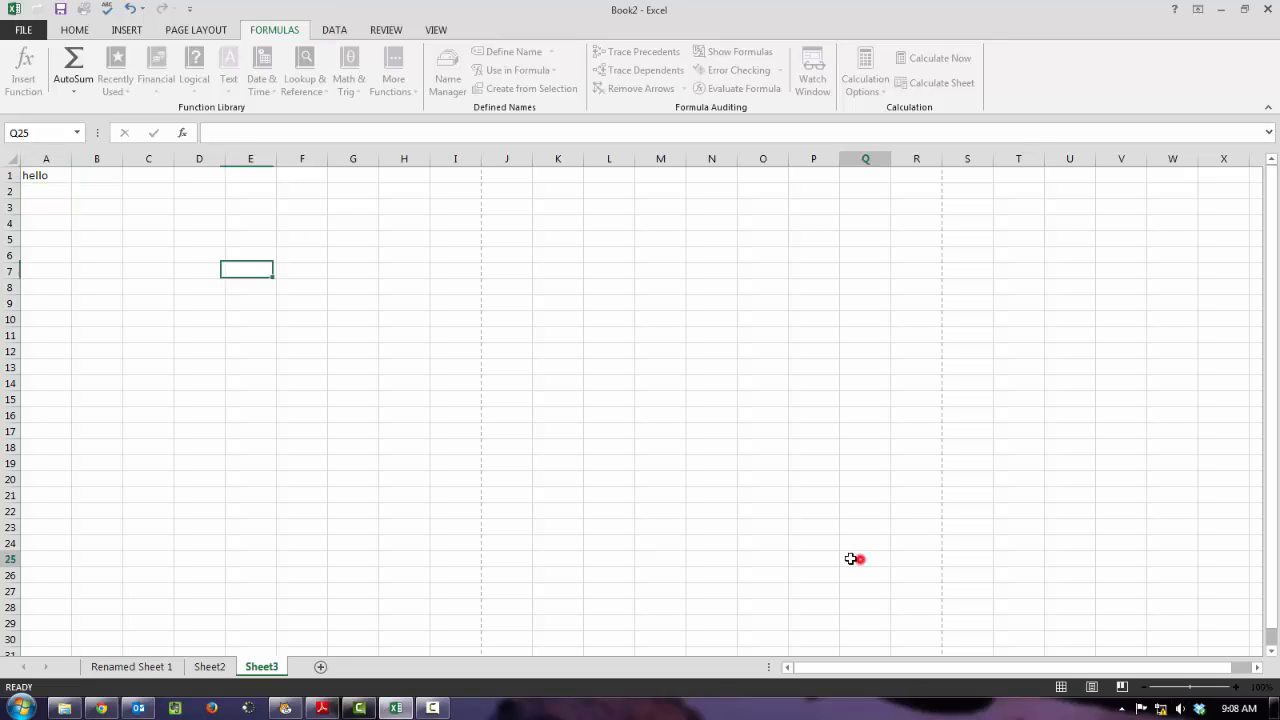
pyautogui.write('Hello')
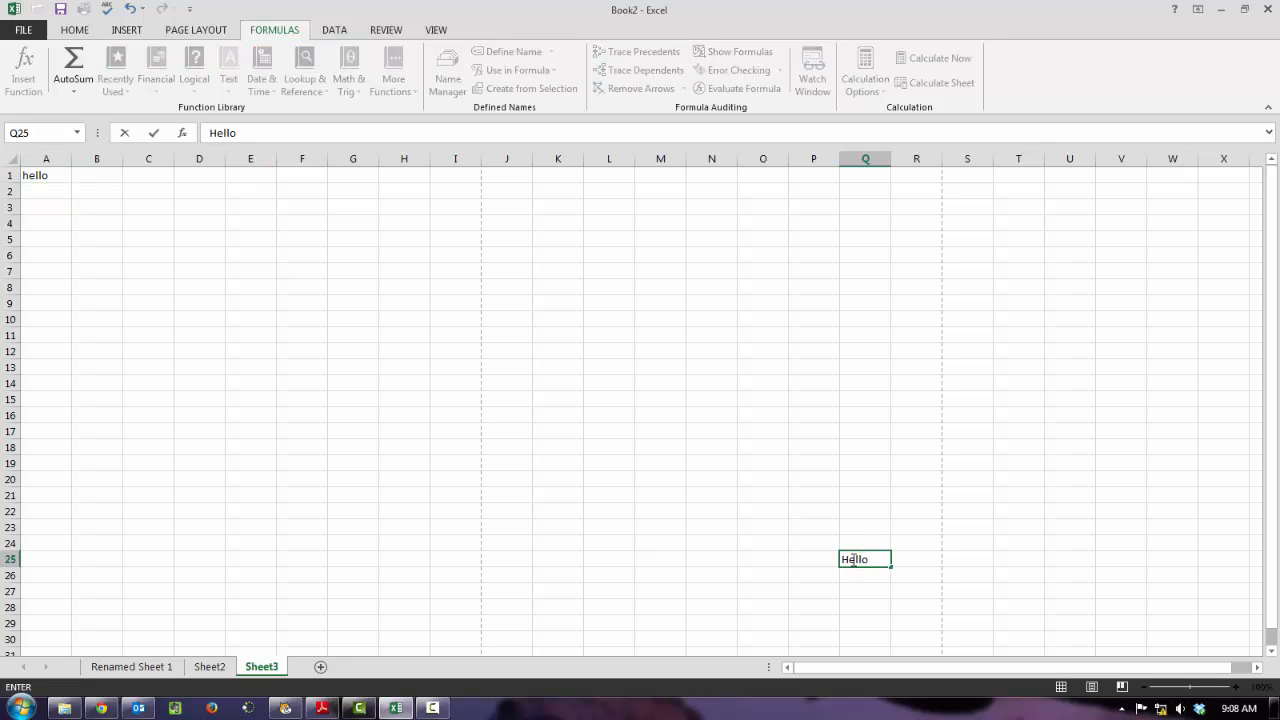
pyautogui.click(925, 597)
# In Page Break Preview, move the vertical page break to the right edge of column Q, then return to Normal view
pyautogui.click(1121, 687)
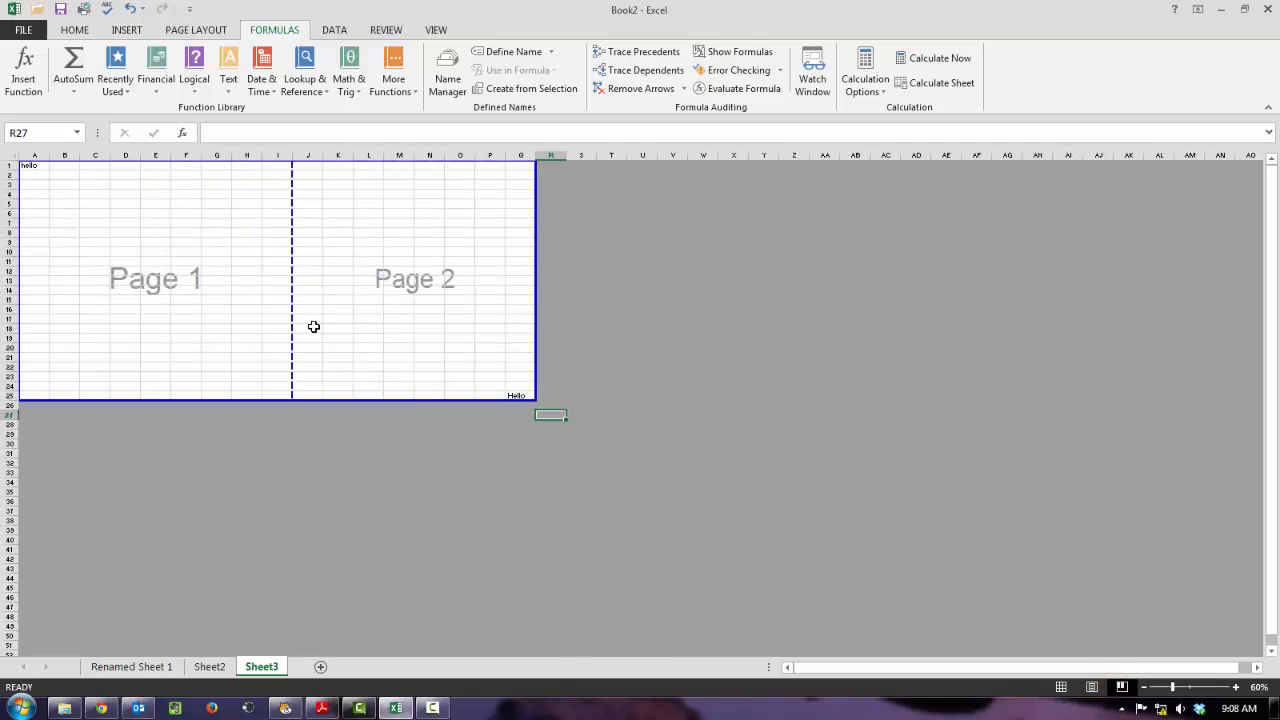
pyautogui.moveTo(292, 316); pyautogui.dragTo(539, 331)
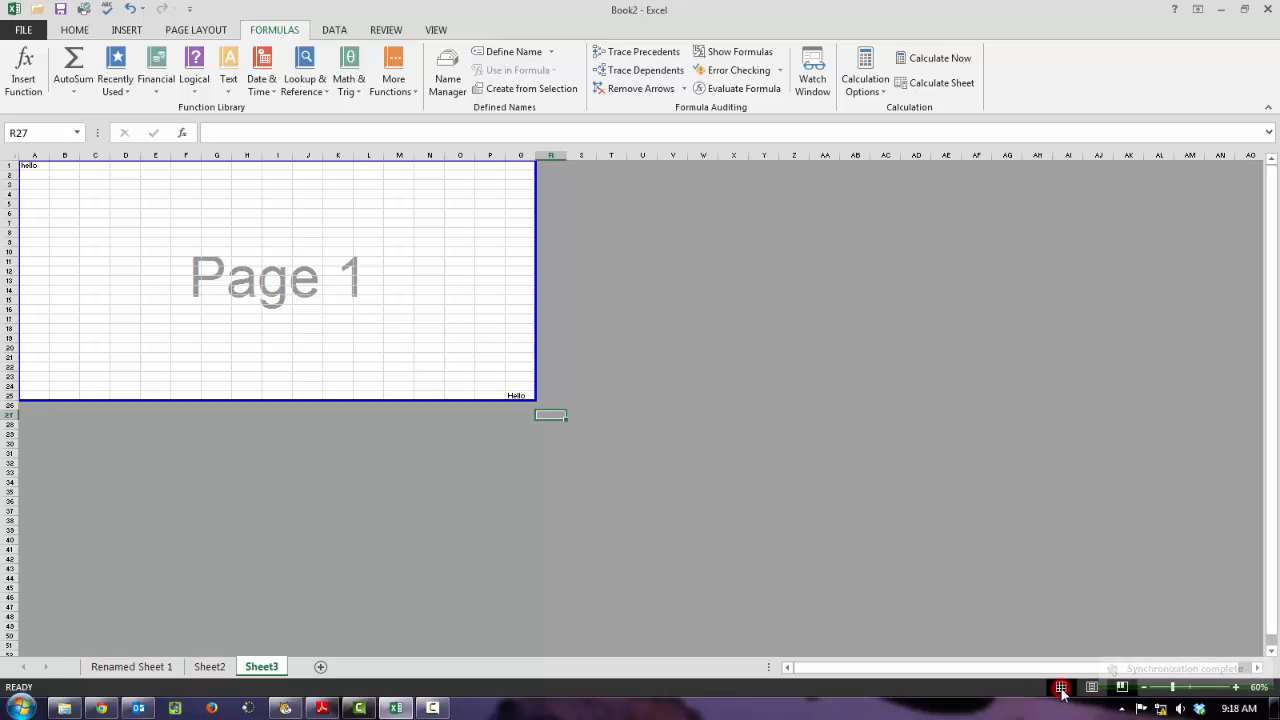
pyautogui.click(1061, 687)
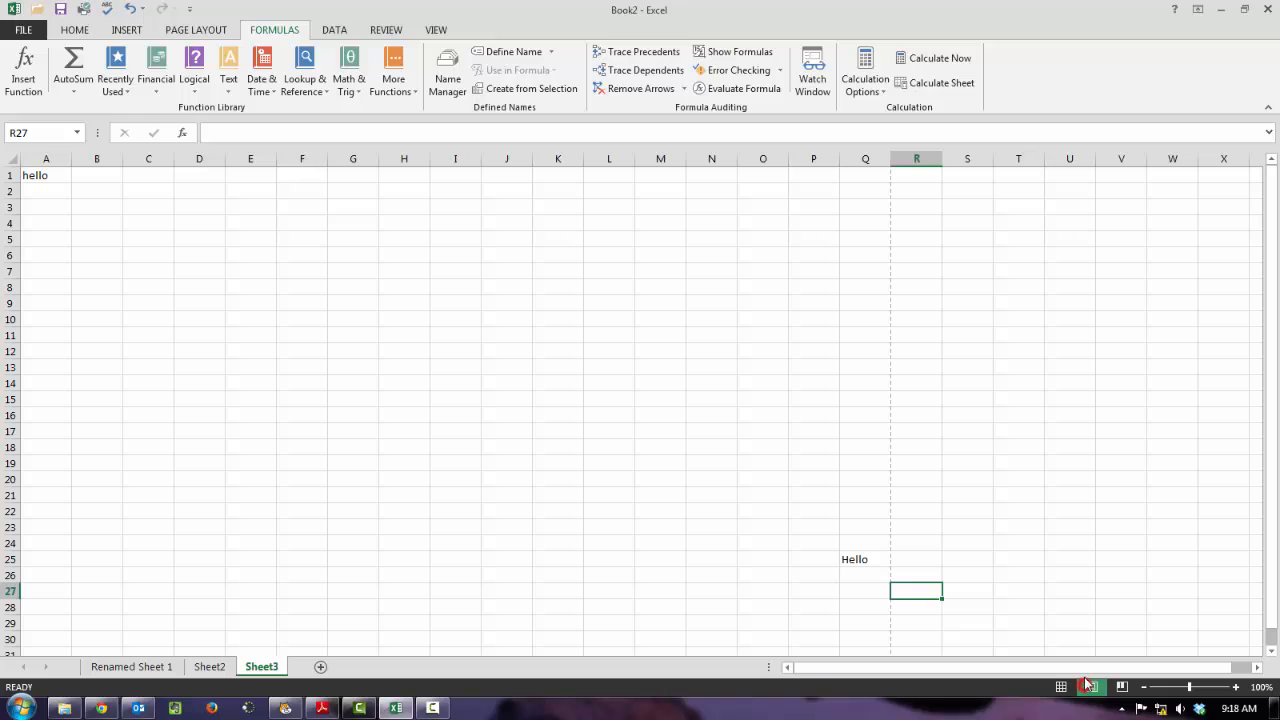
# Examine the pages of Sheet3 in Page Layout view, then return to Normal view
pyautogui.click(1091, 687)
pyautogui.scroll(-20, 1041, 518)
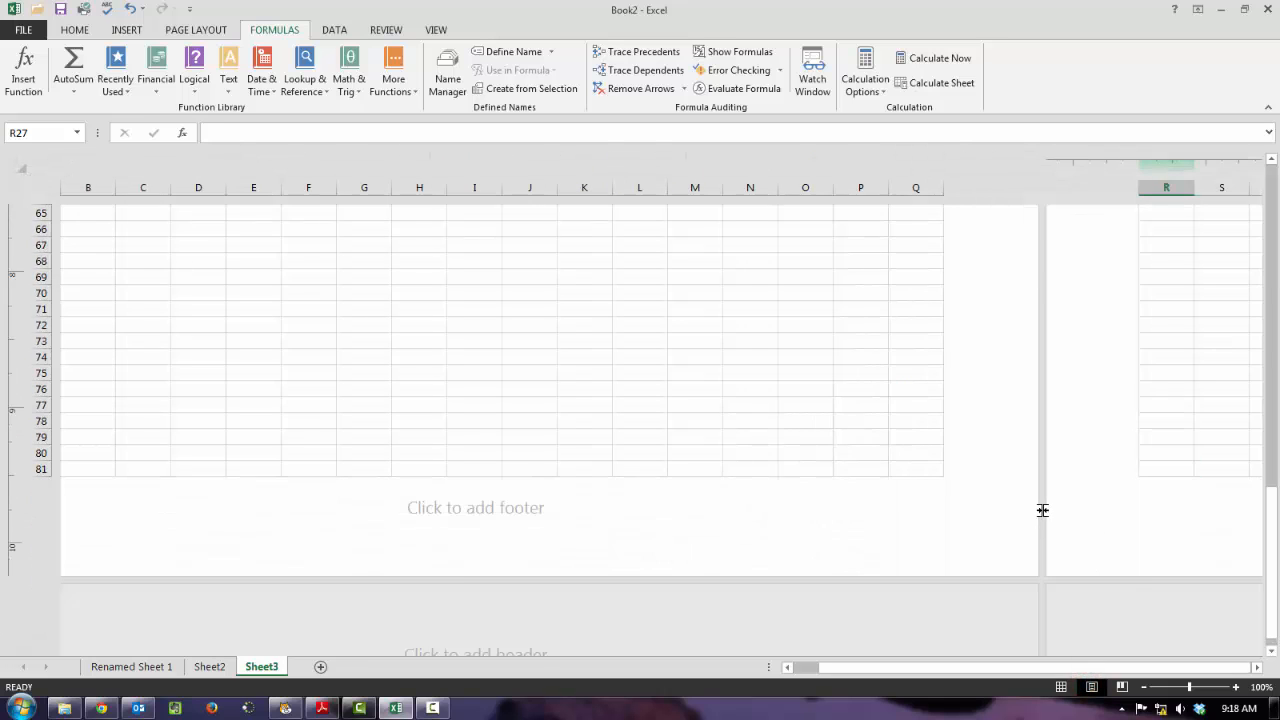
pyautogui.scroll(-20, 1041, 513)
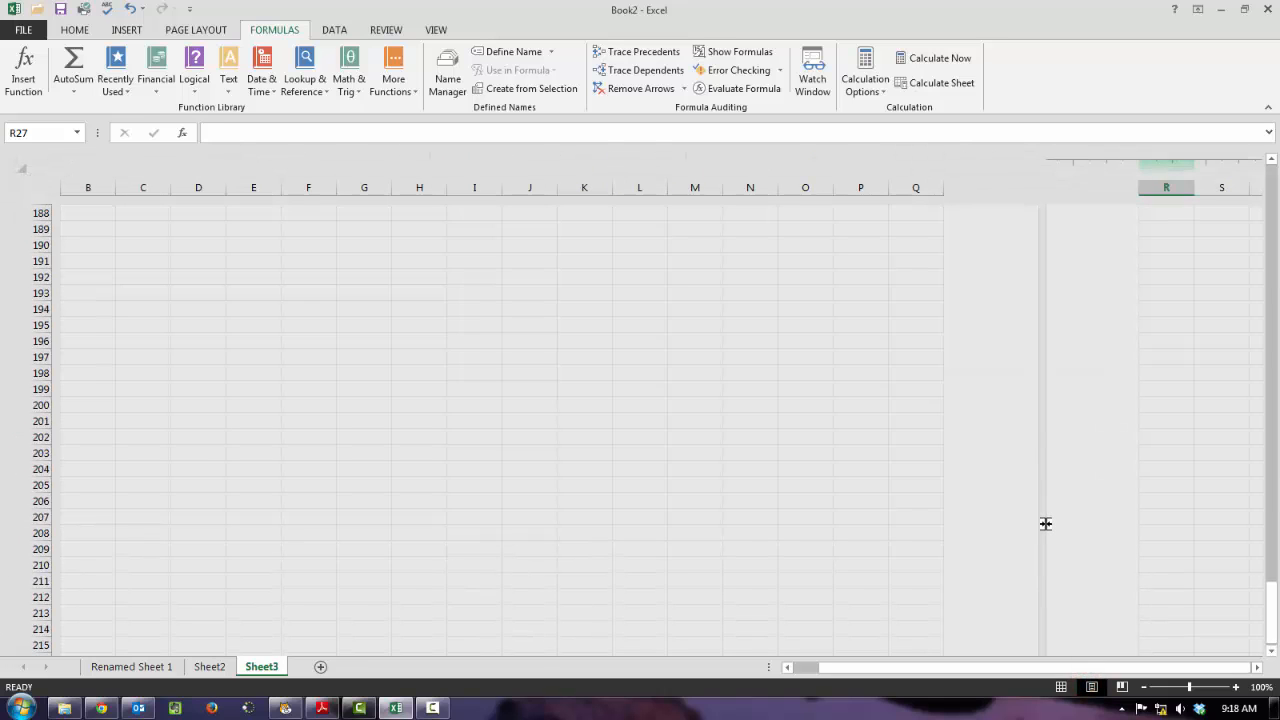
pyautogui.scroll(20, 1045, 525)
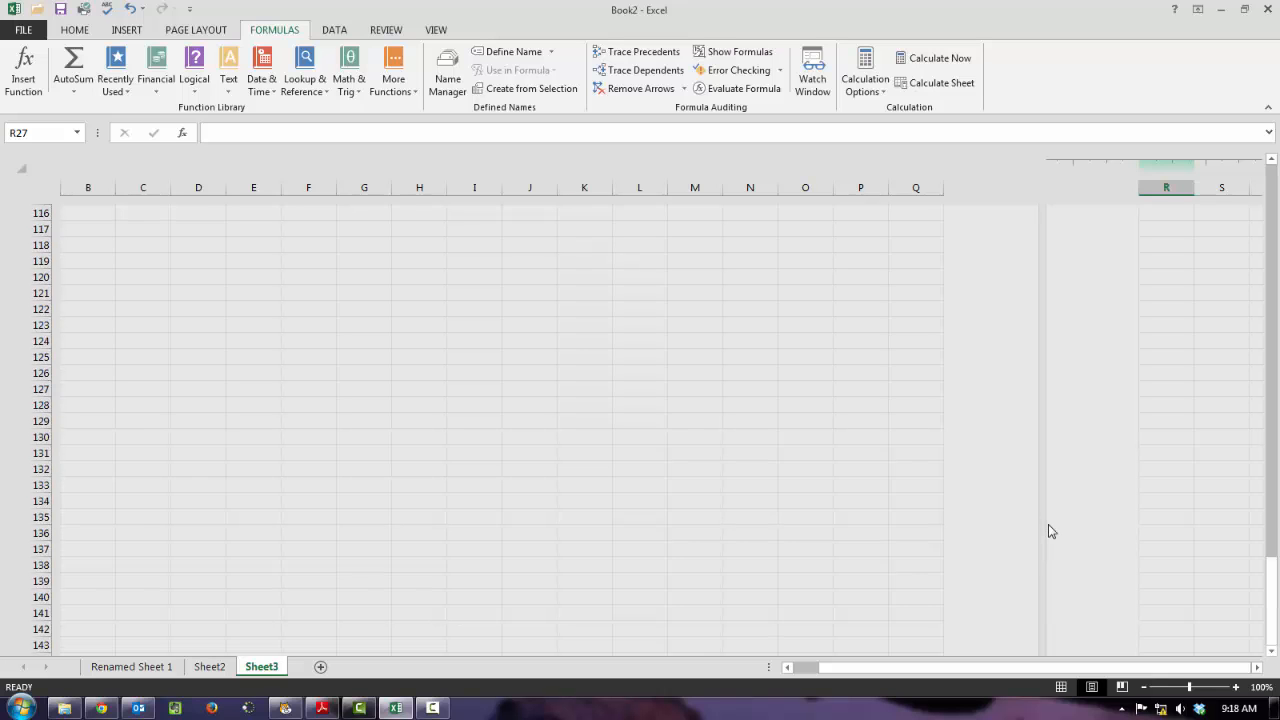
pyautogui.scroll(20, 1048, 531)
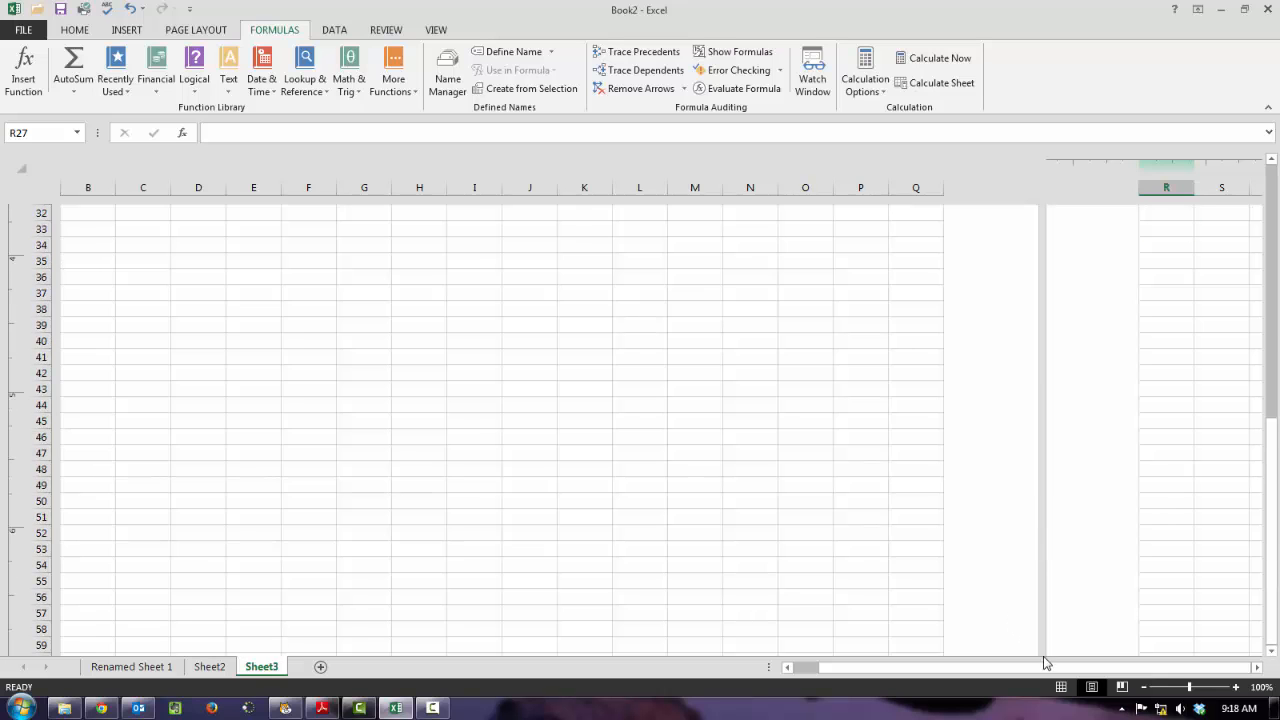
pyautogui.click(1061, 687)
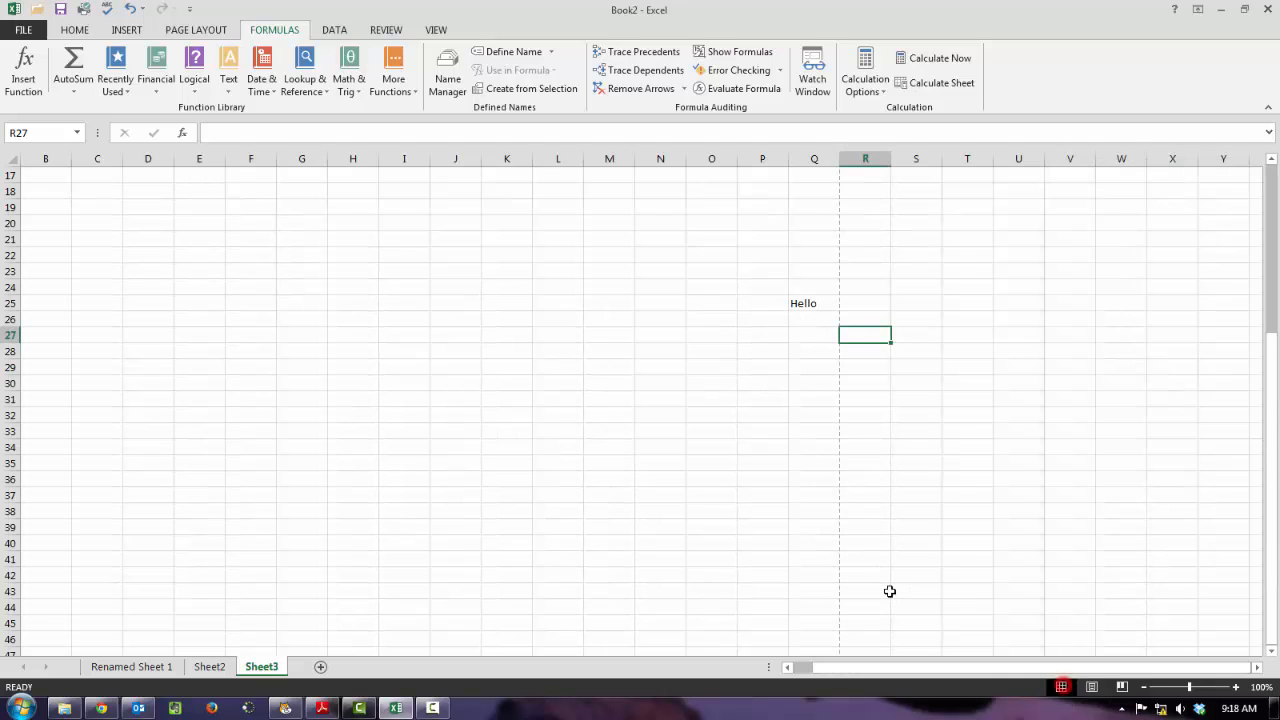
# Select cell Q25 on Sheet3, then select the range A1:A2 on Renamed Sheet 1
pyautogui.click(805, 303)
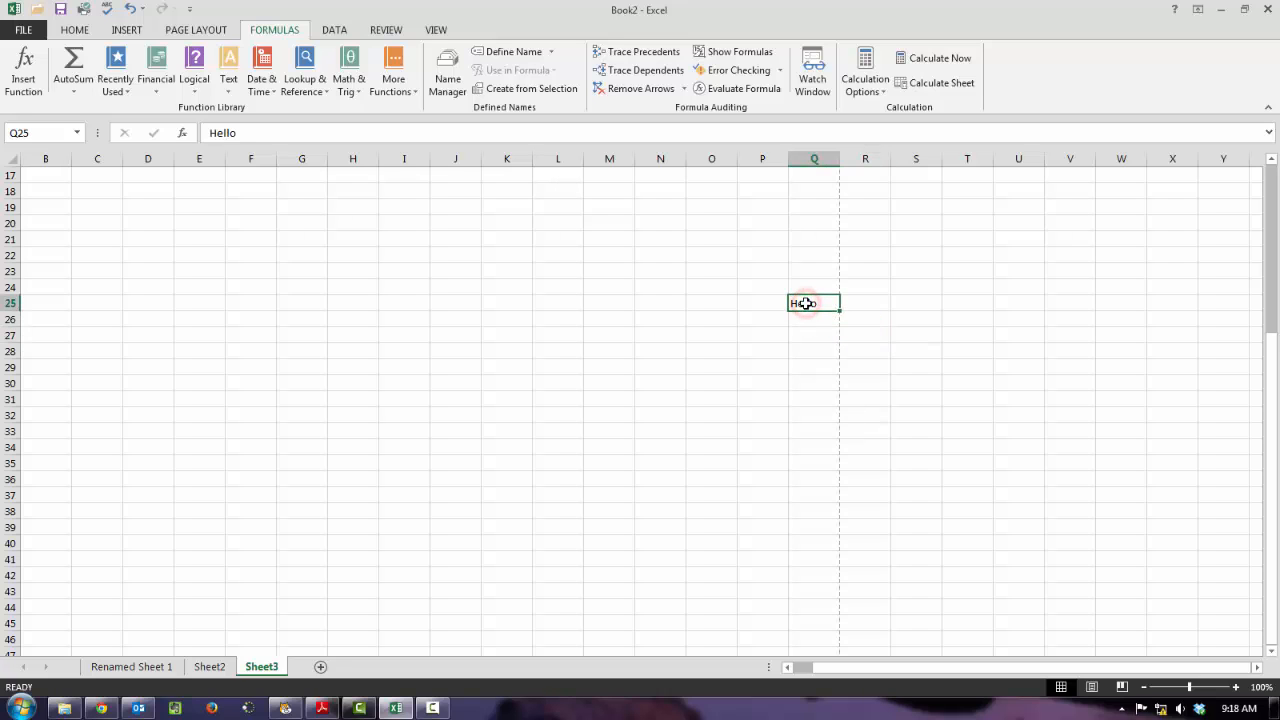
pyautogui.click(105, 668)
pyautogui.moveTo(47, 177); pyautogui.dragTo(47, 189)
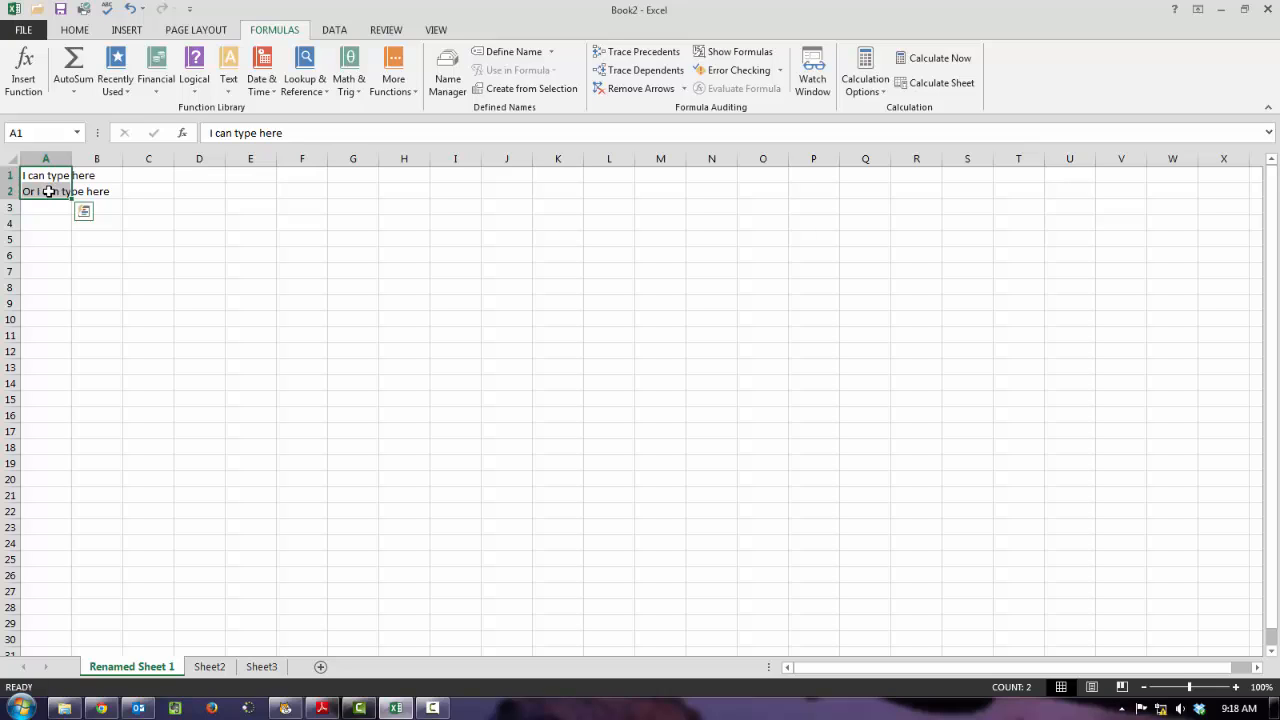
# Clear the contents of A1:A2 on Renamed Sheet 1 and make A1 the active cell
pyautogui.press('Delete')
pyautogui.click(50, 175)
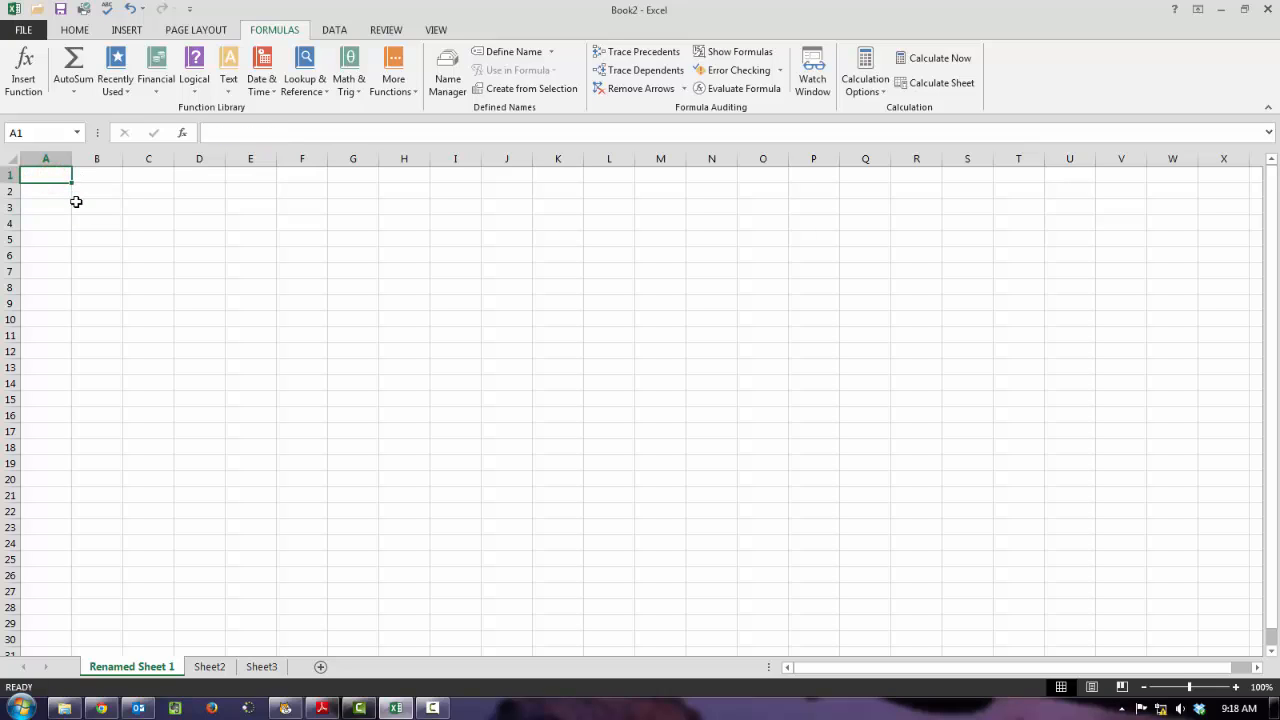
# Move the active cell one cell at a time from A1 down, across and back, finishing at B3
pyautogui.press('Down')
pyautogui.press('Down')
pyautogui.press('Down')
pyautogui.press('Down')
pyautogui.press('Right')
pyautogui.press('Right')
pyautogui.press('Right')
pyautogui.press('Right')
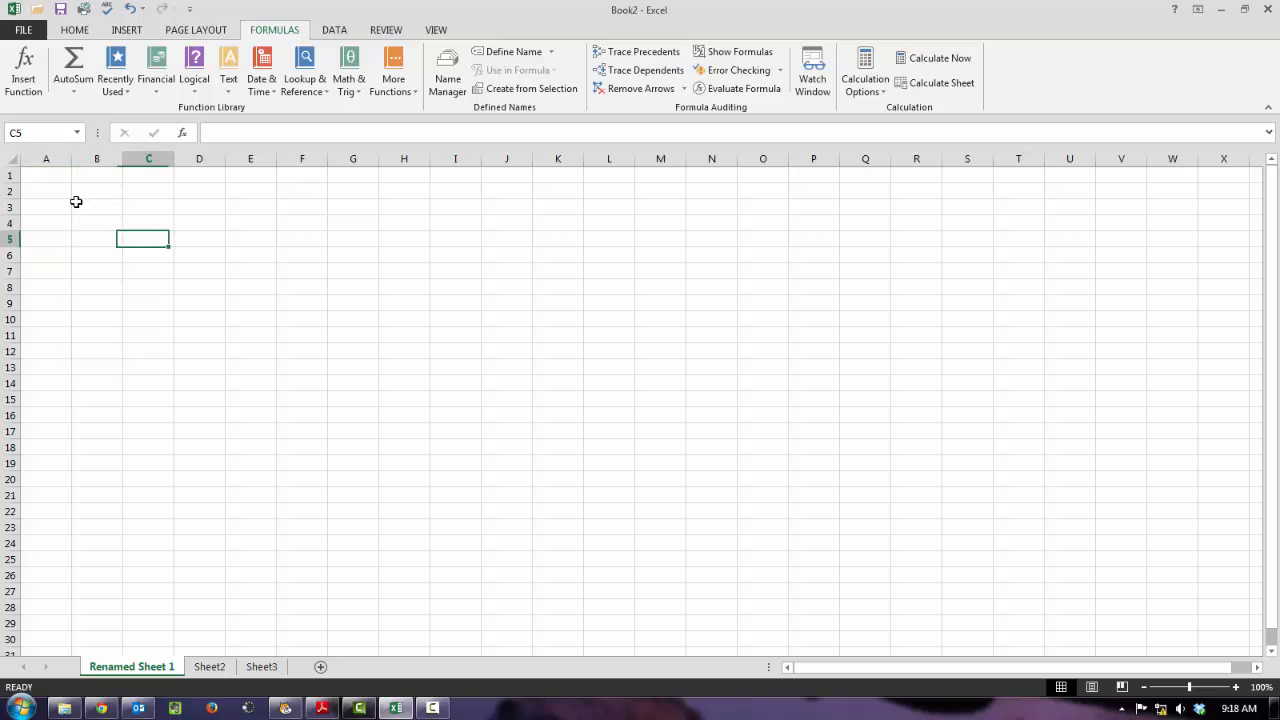
pyautogui.press('Up')
pyautogui.press('Up')
pyautogui.press('Left')
pyautogui.press('Left')
pyautogui.press('Down')
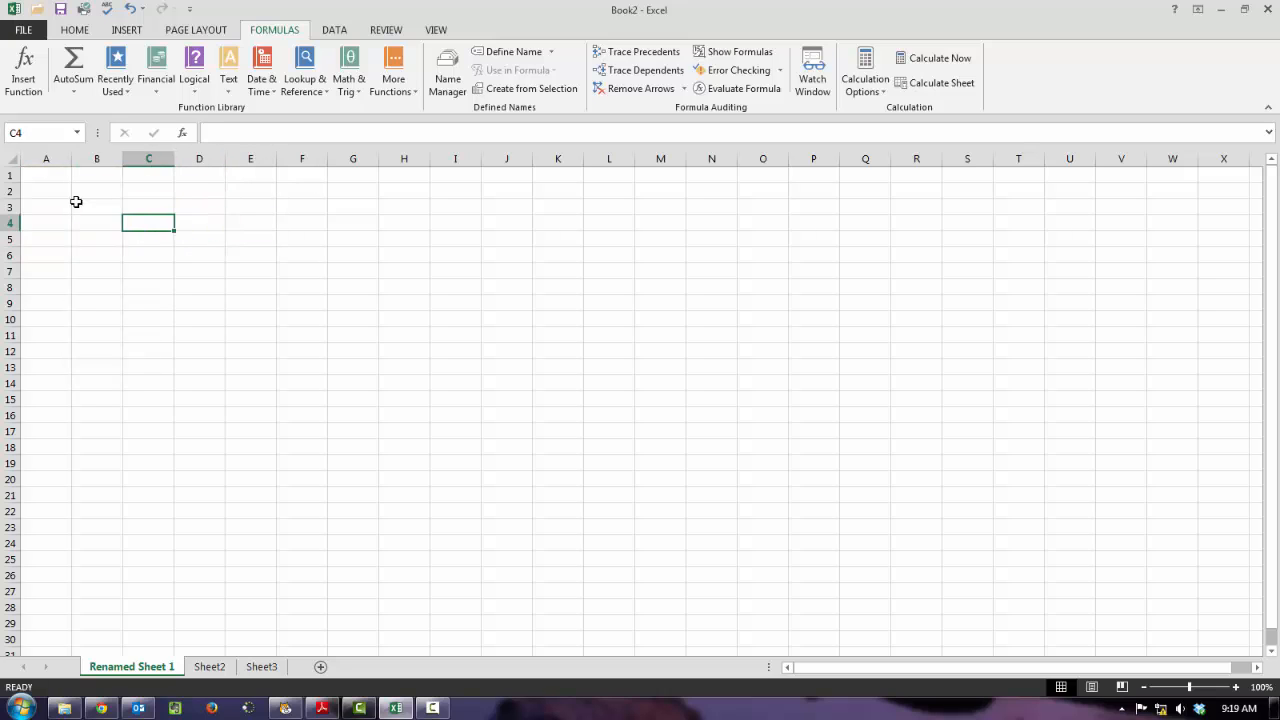
pyautogui.press('Up')
pyautogui.press('Left')
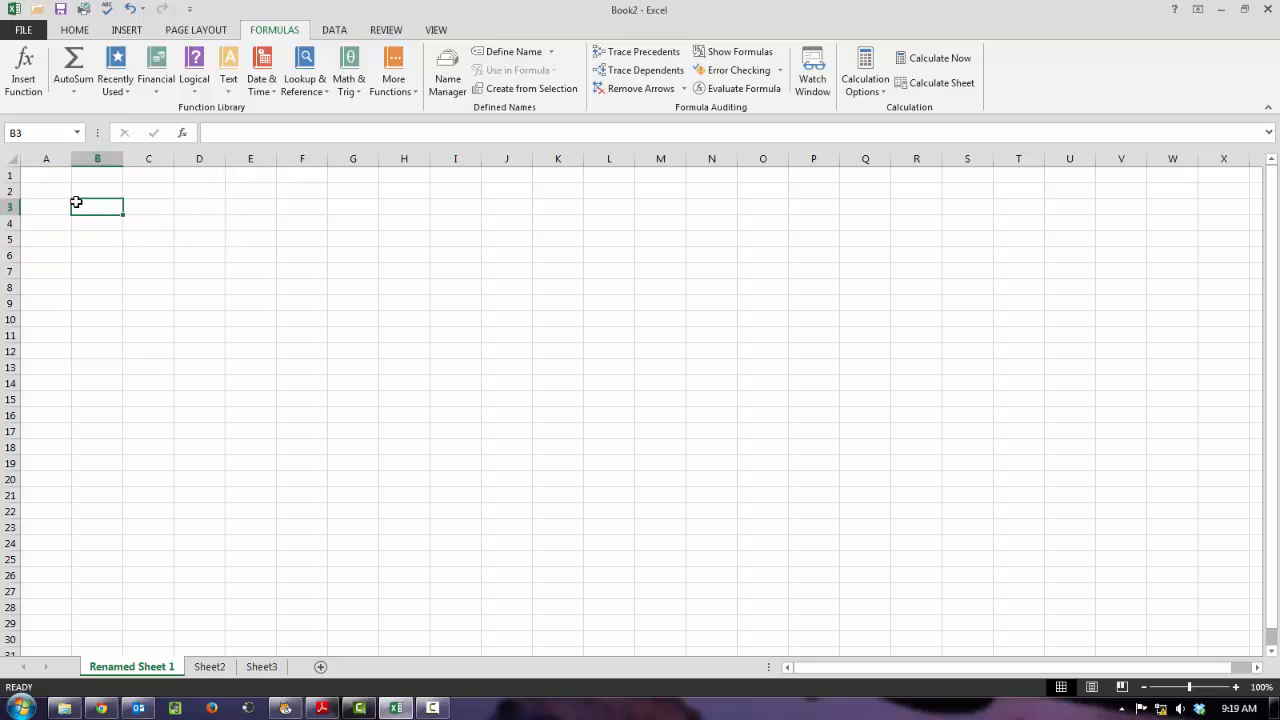
# Move the active cell from B3 down one row and back, then along row 3 to D3 and back to B3
pyautogui.press('Return')
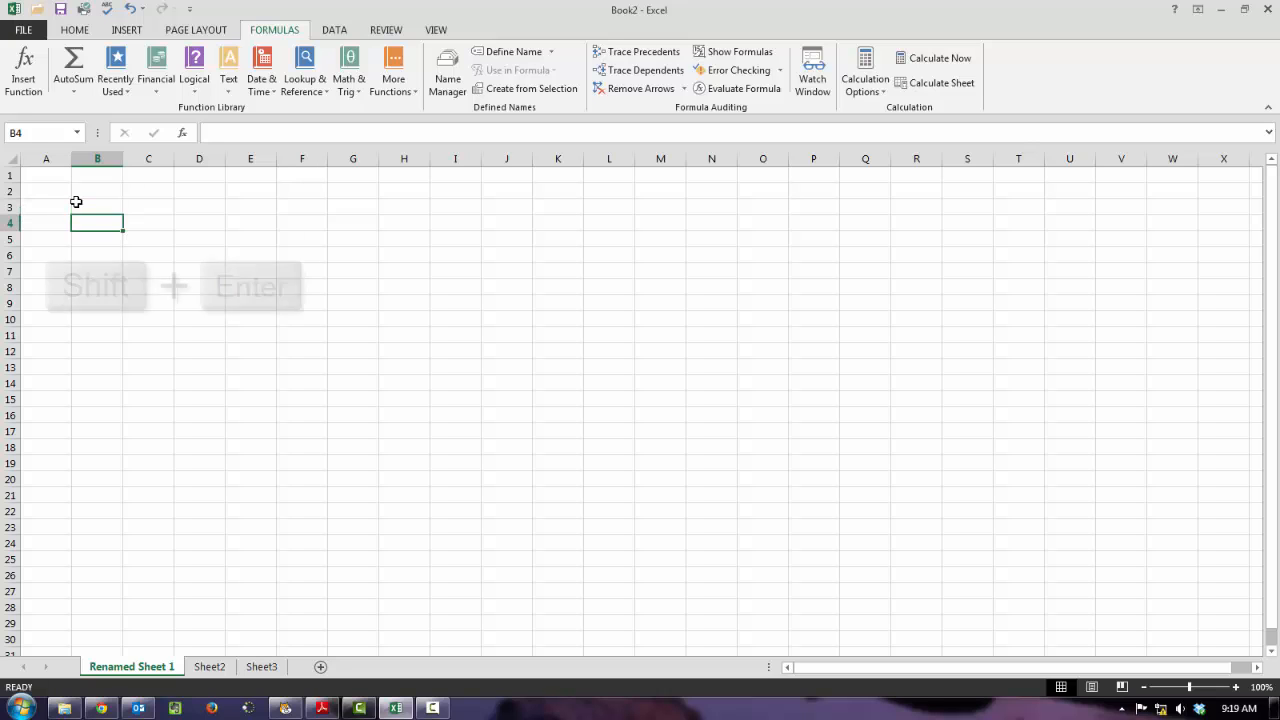
pyautogui.hotkey('shift', 'Return')
pyautogui.press('Tab')
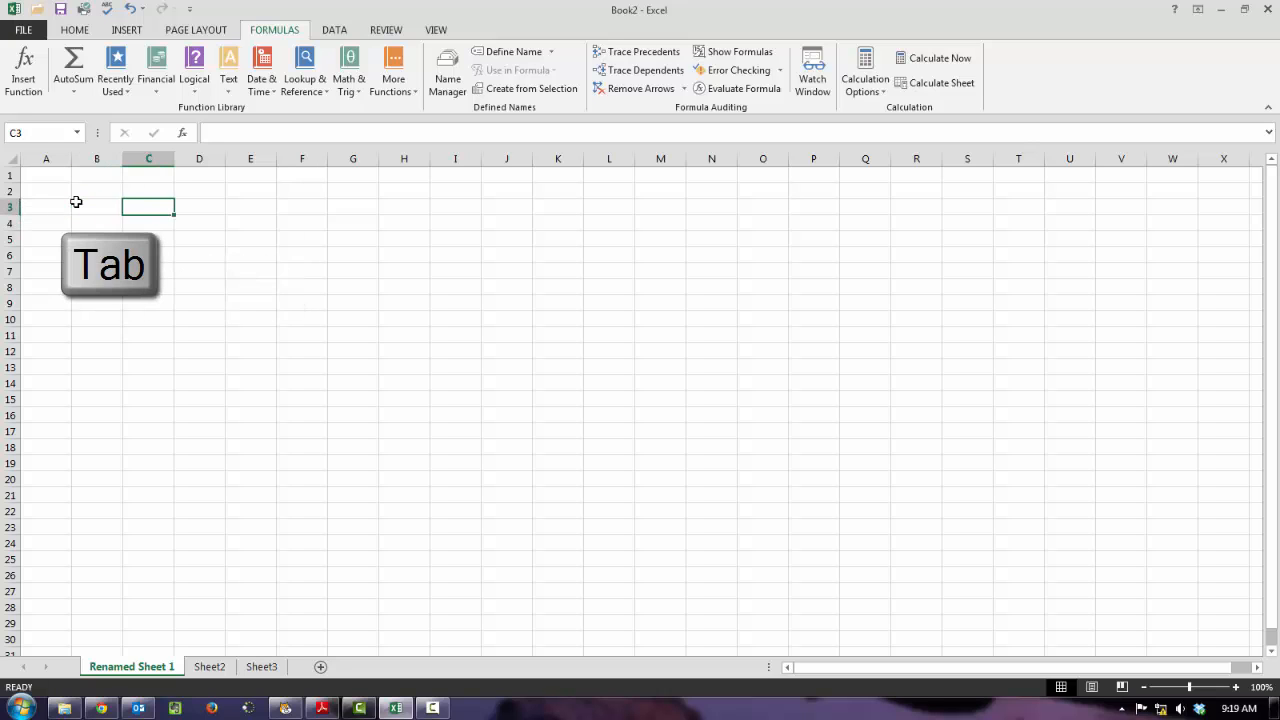
pyautogui.press('Tab')
pyautogui.hotkey('shift', 'Tab')
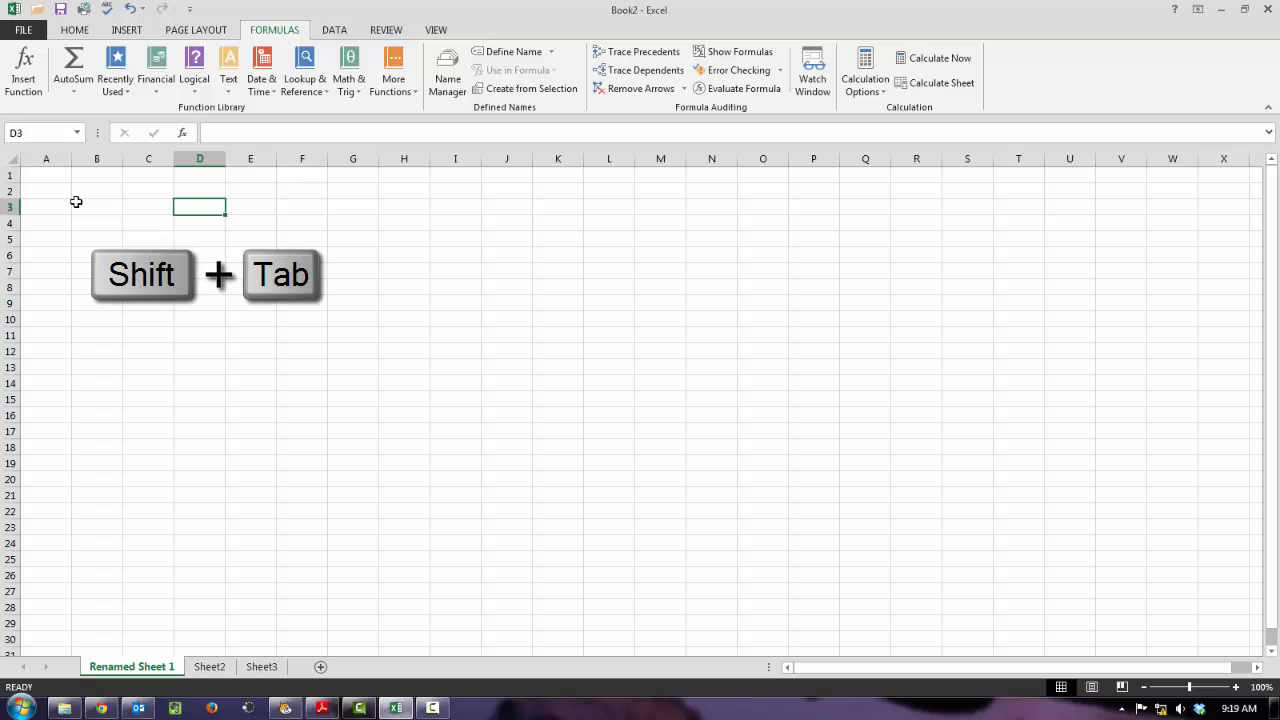
pyautogui.hotkey('shift', 'Tab')
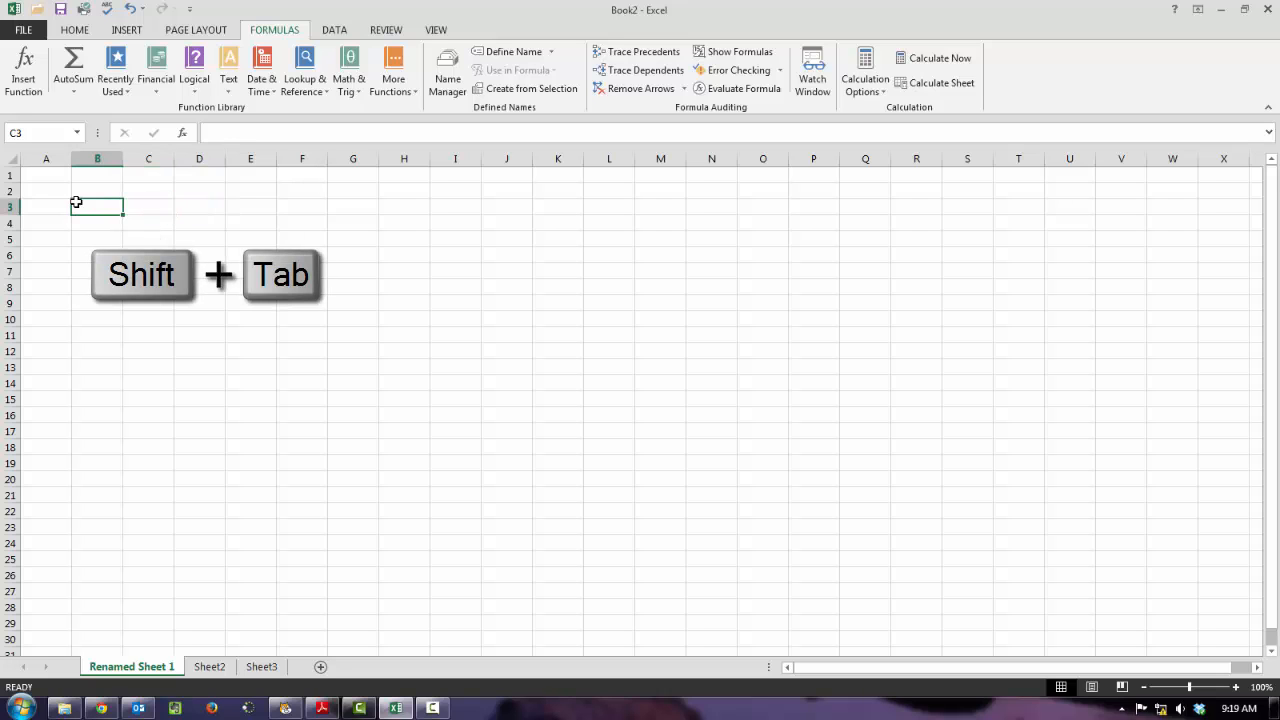
# Select single cells around the sheet one after another, including E10, K10 and H4, finishing on E12
pyautogui.click(237, 319)
pyautogui.click(544, 315)
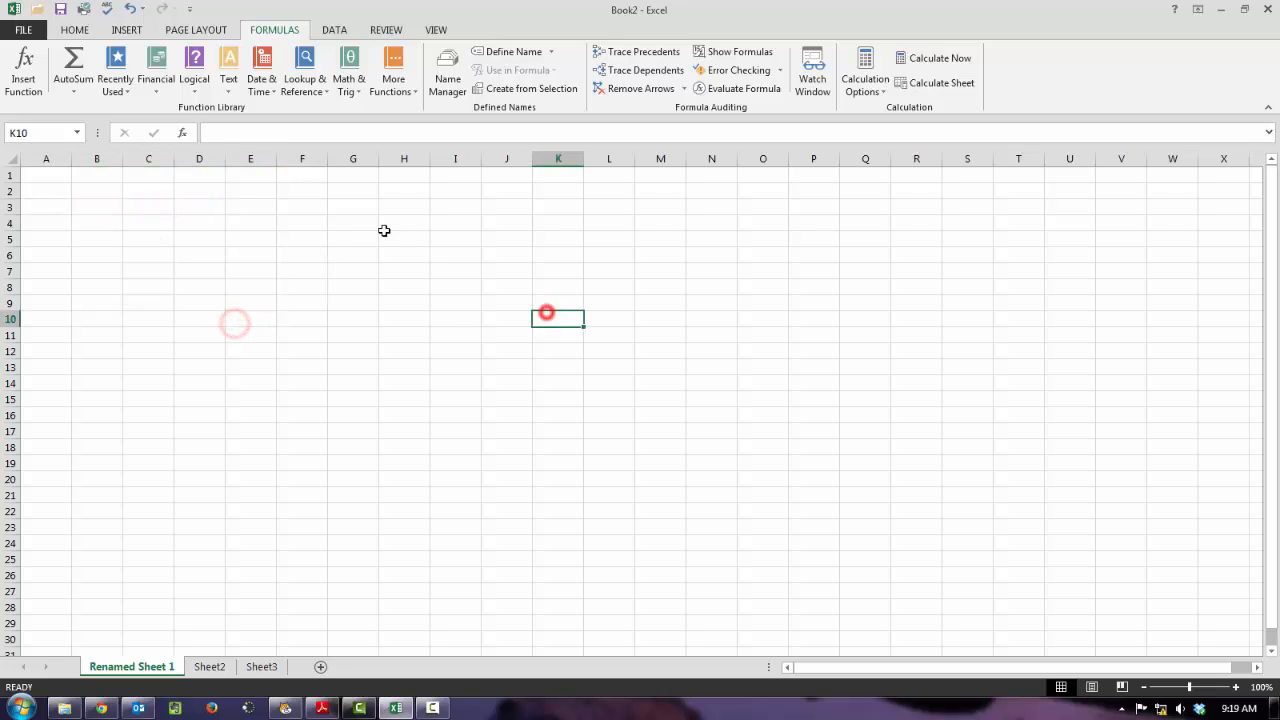
pyautogui.click(382, 226)
pyautogui.click(275, 271)
pyautogui.click(259, 346)
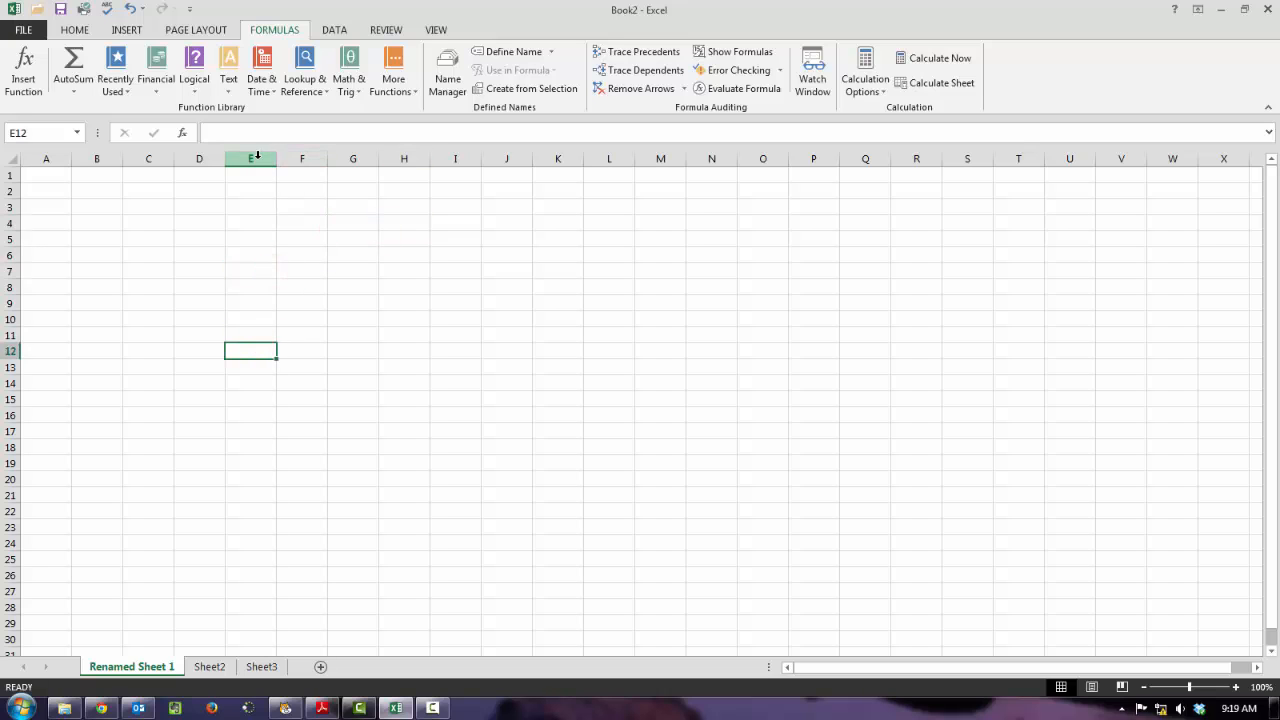
# Select the whole of column E, then the whole of row 10
pyautogui.click(257, 156)
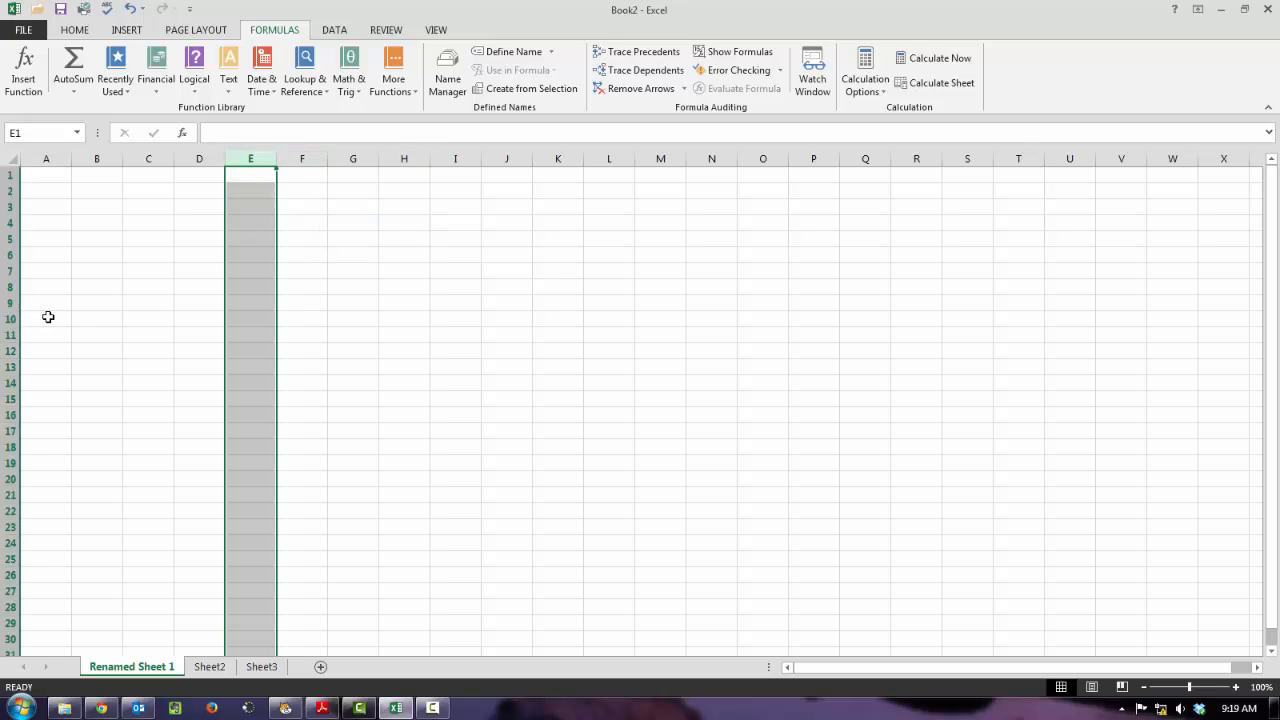
pyautogui.click(10, 318)
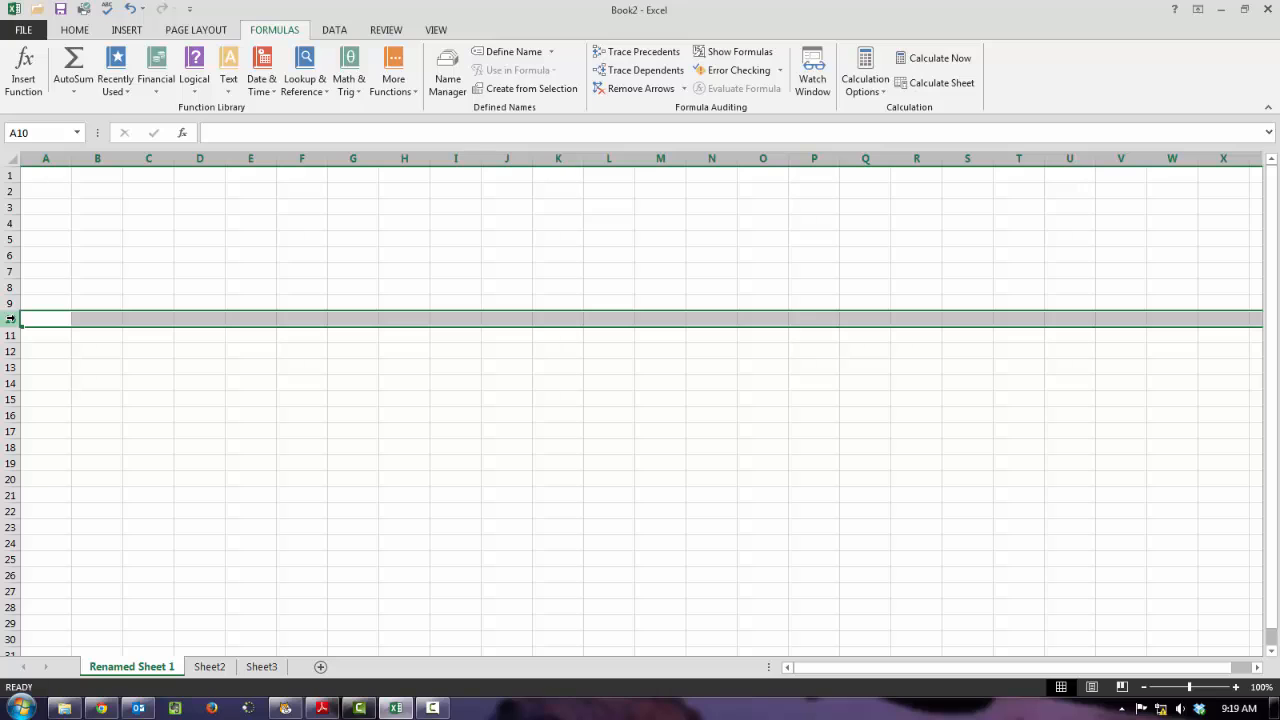
# Select the non-adjacent cells C3, C5, E3, E5, D4, F4, G3, G5, H4 and I3 together, then select only H12
pyautogui.click(141, 212)
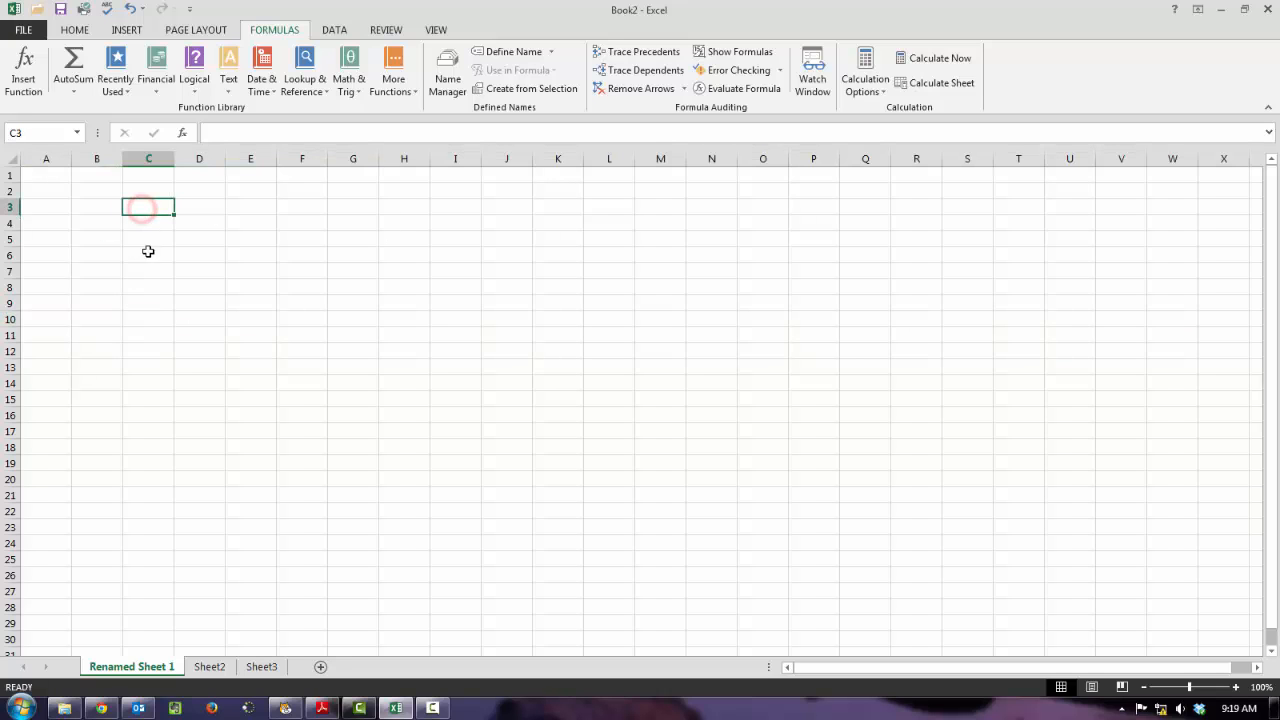
pyautogui.keyDown('ctrl'); pyautogui.click(148, 242); pyautogui.keyUp('ctrl')
pyautogui.keyDown('ctrl'); pyautogui.click(237, 207); pyautogui.keyUp('ctrl')
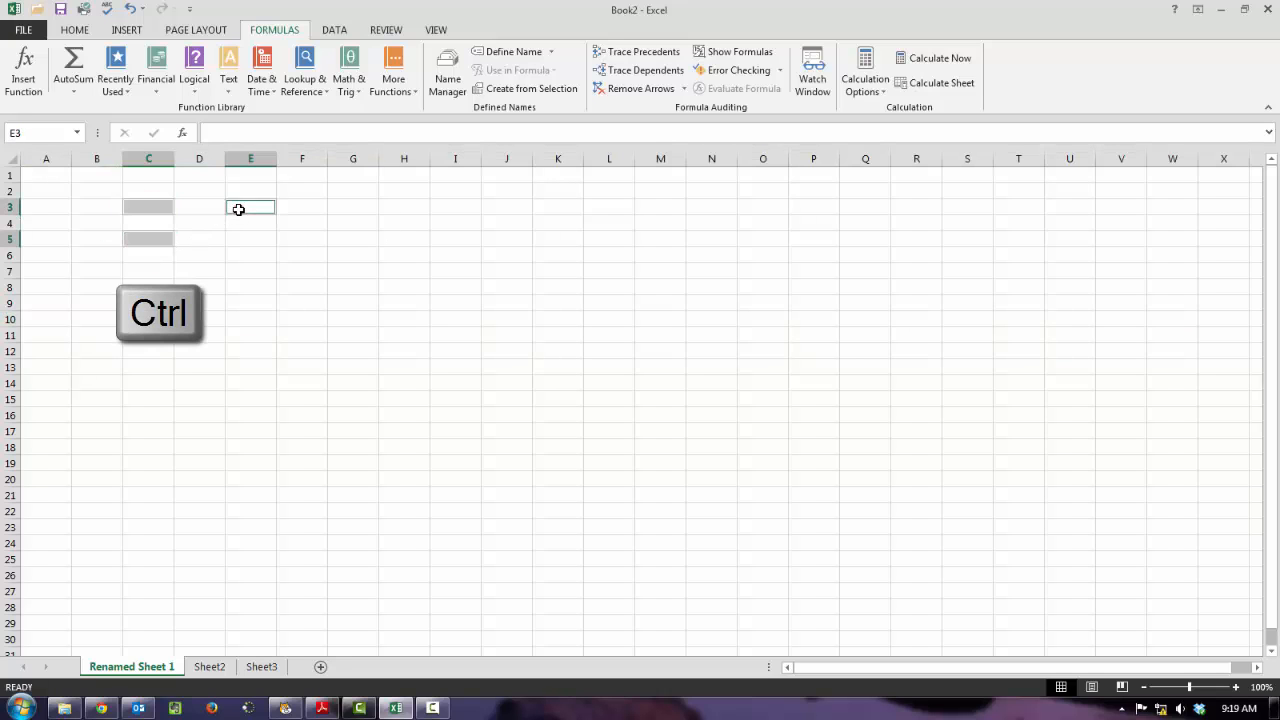
pyautogui.keyDown('ctrl'); pyautogui.click(239, 241); pyautogui.keyUp('ctrl')
pyautogui.keyDown('ctrl'); pyautogui.click(197, 223); pyautogui.keyUp('ctrl')
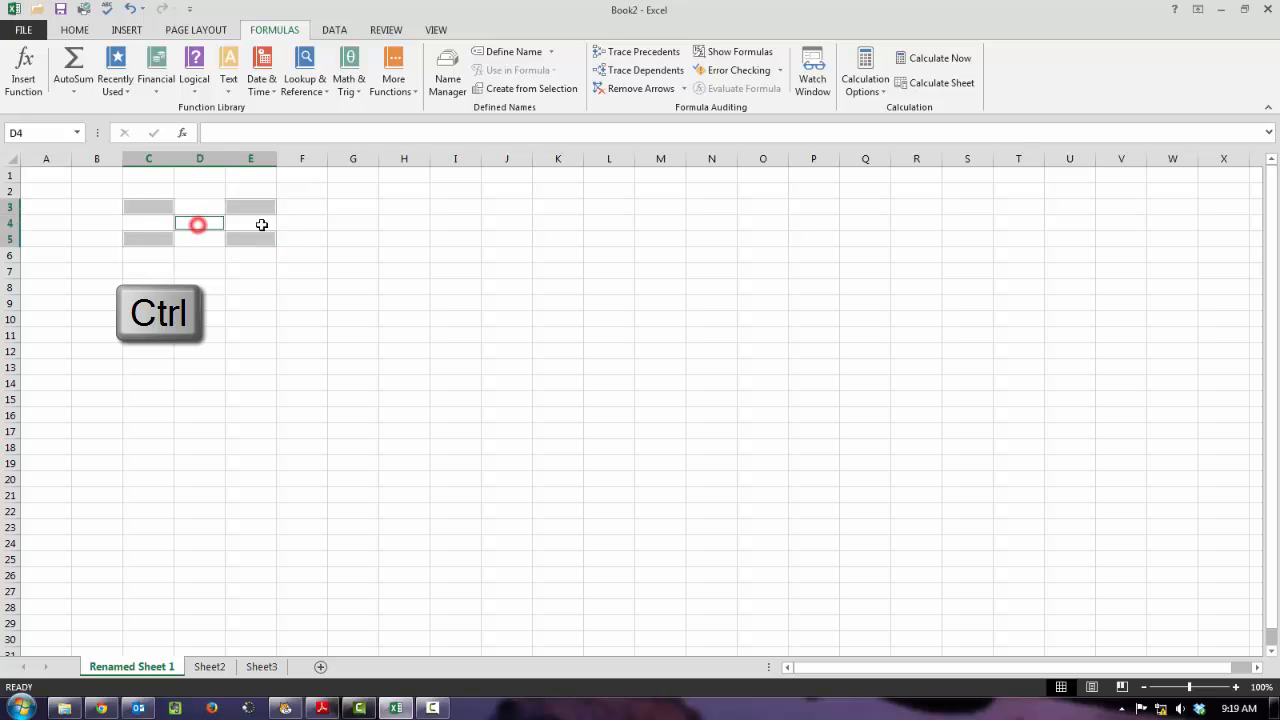
pyautogui.keyDown('ctrl'); pyautogui.click(300, 224); pyautogui.keyUp('ctrl')
pyautogui.keyDown('ctrl'); pyautogui.click(358, 205); pyautogui.keyUp('ctrl')
pyautogui.keyDown('ctrl'); pyautogui.click(358, 238); pyautogui.keyUp('ctrl')
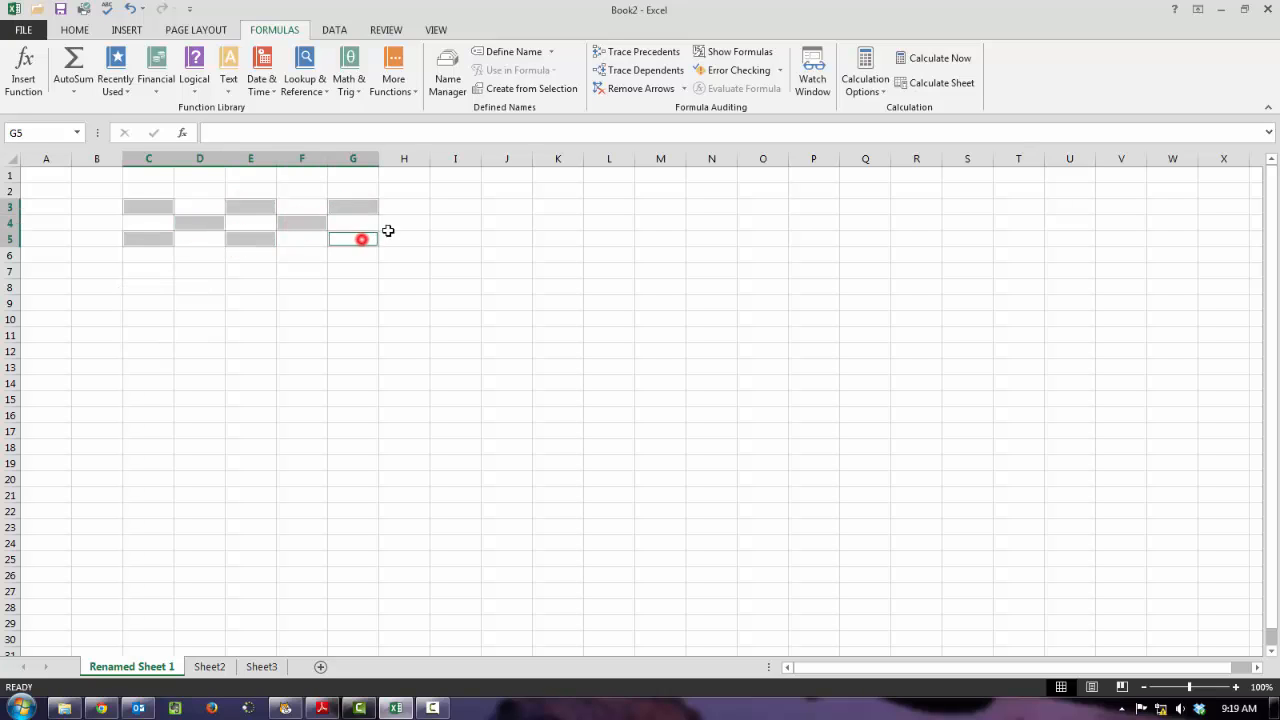
pyautogui.keyDown('ctrl'); pyautogui.click(392, 222); pyautogui.keyUp('ctrl')
pyautogui.keyDown('ctrl'); pyautogui.click(444, 205); pyautogui.keyUp('ctrl')
pyautogui.click(414, 352)
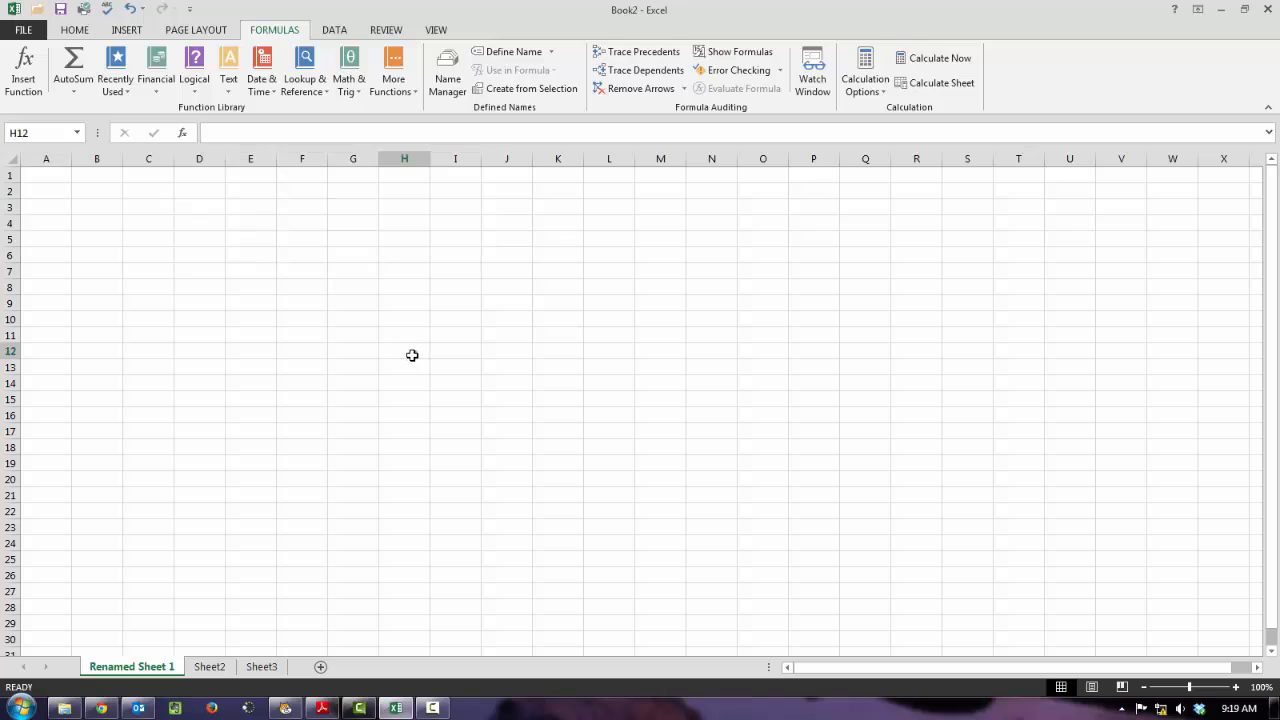
# Select the block B3:G9 by its opposite corner cells, then B1:E18 the same way, and release the selection
pyautogui.click(100, 206)
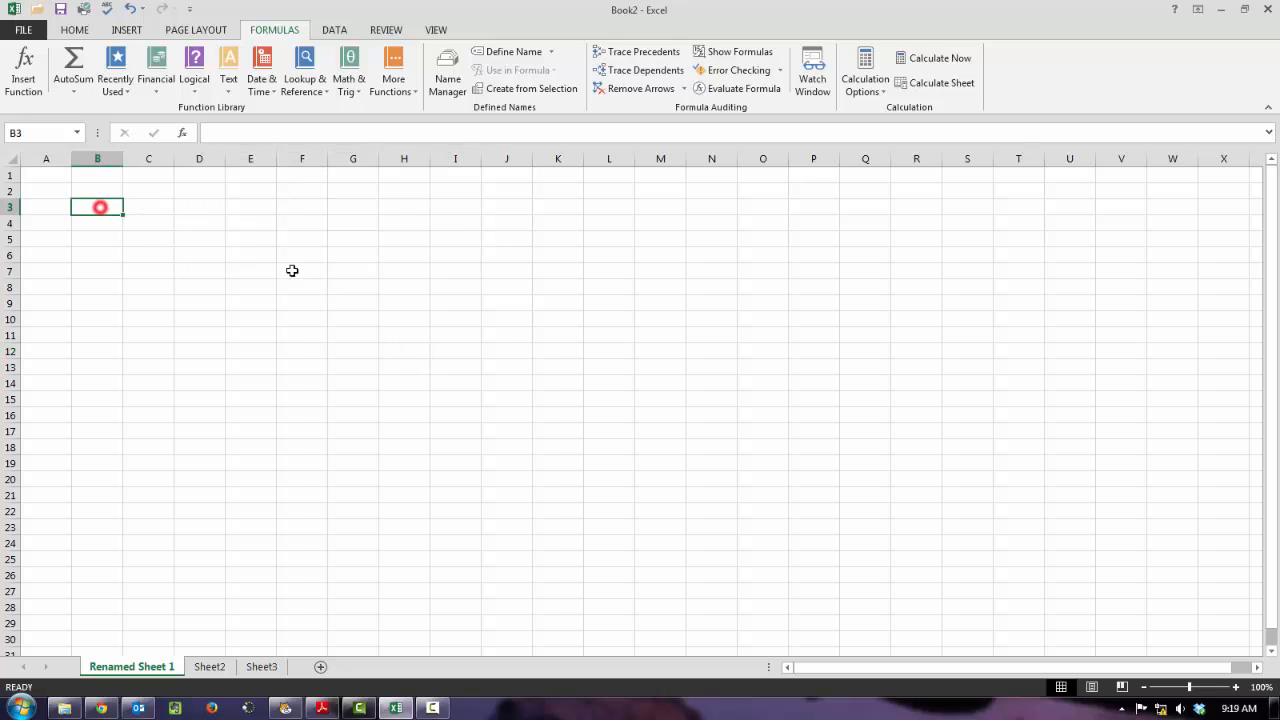
pyautogui.keyDown('shift'); pyautogui.click(363, 303); pyautogui.keyUp('shift')
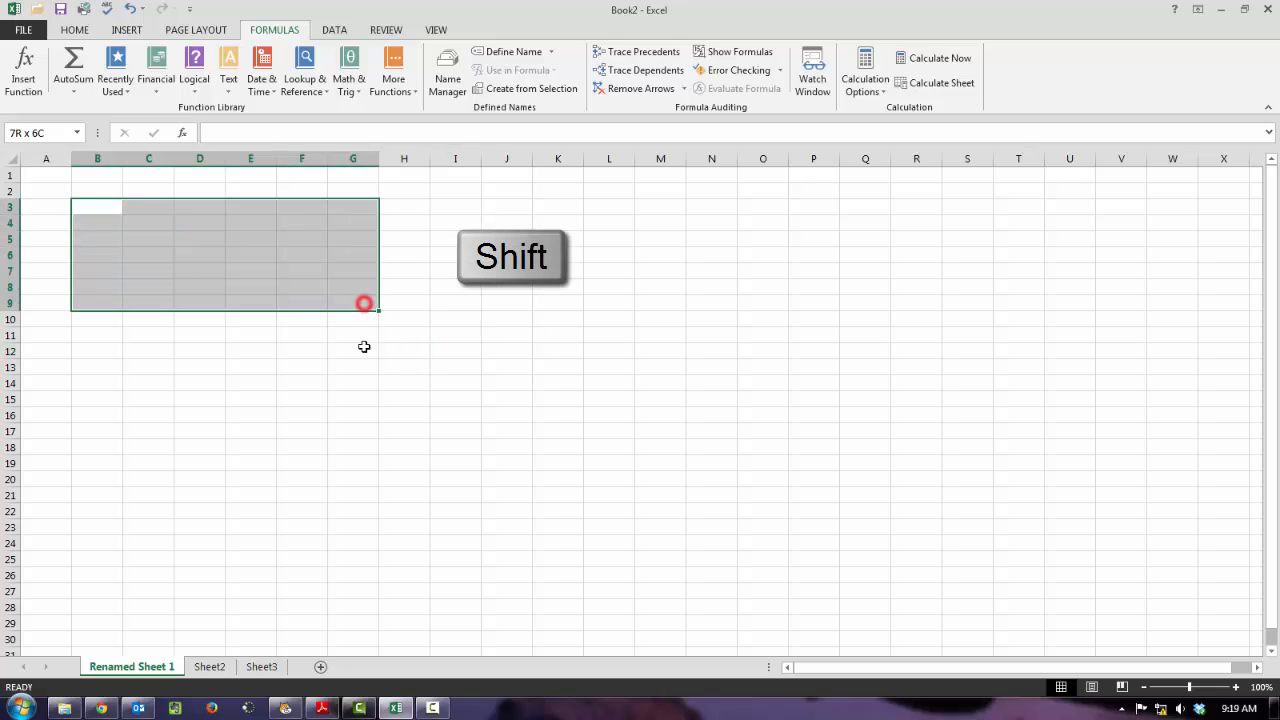
pyautogui.click(100, 176)
pyautogui.keyDown('shift'); pyautogui.click(257, 449); pyautogui.keyUp('shift')
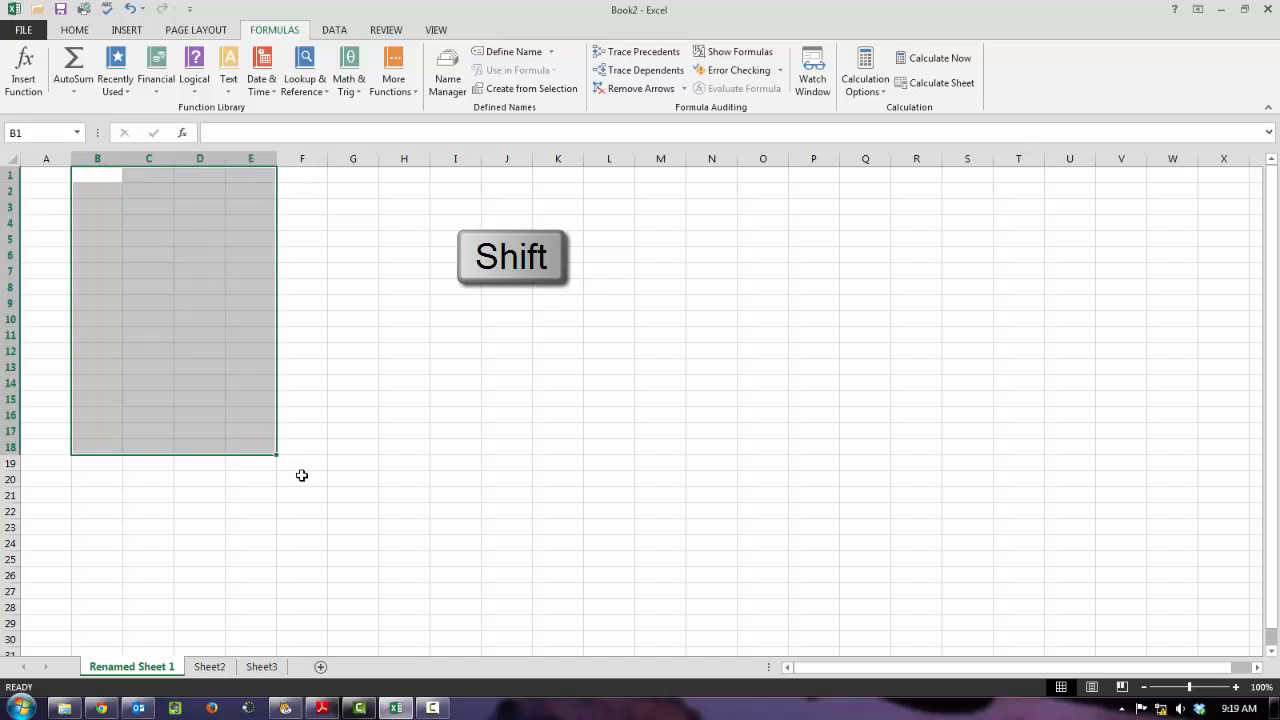
pyautogui.click(365, 350)
# Sweep out a selection over A1:F11, then over H1:H9, and finish with only cell E12 selected
pyautogui.click(56, 176)
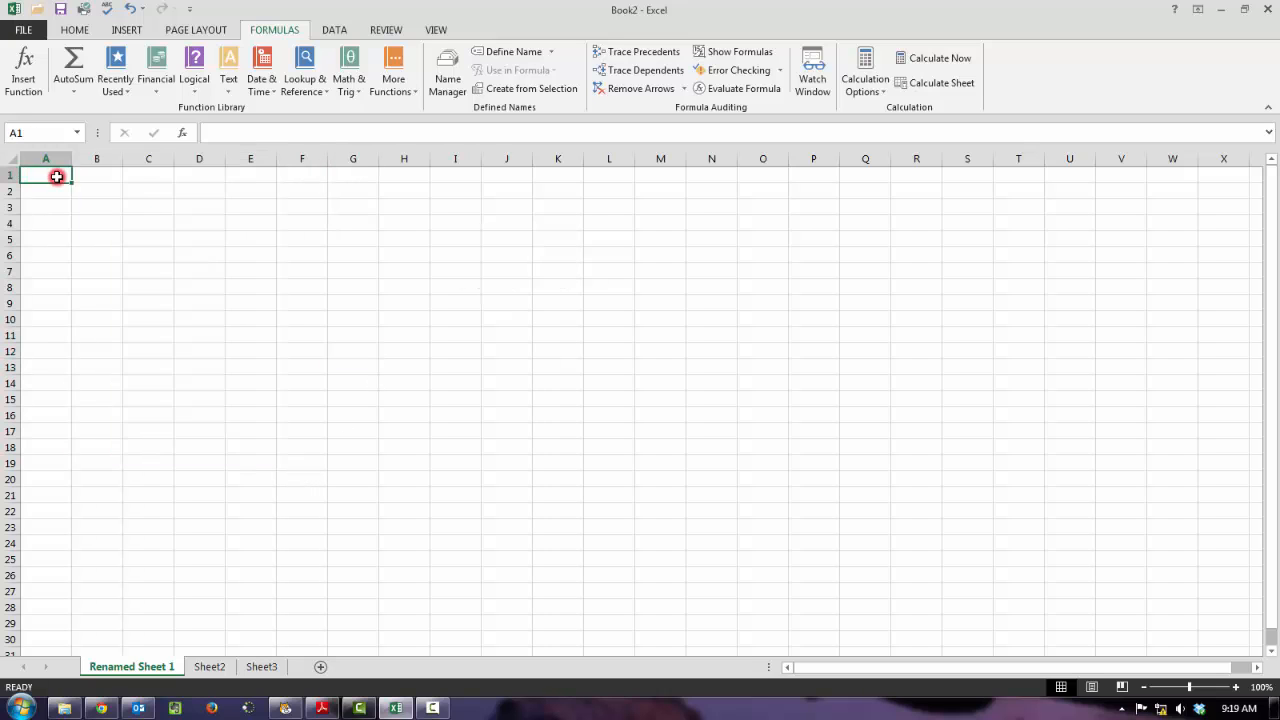
pyautogui.moveTo(56, 176); pyautogui.dragTo(291, 336)
pyautogui.moveTo(399, 176); pyautogui.dragTo(406, 306)
pyautogui.click(250, 351)
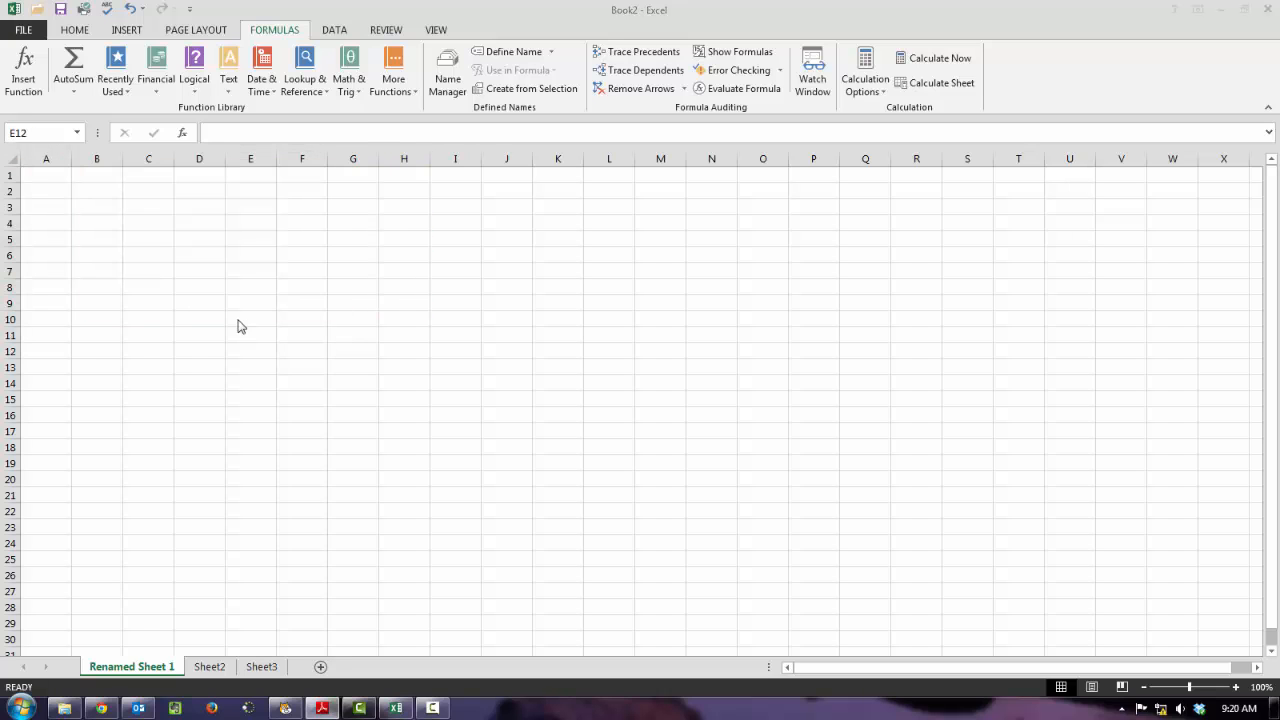
# Open the full font settings for cell E12
pyautogui.click(75, 30)
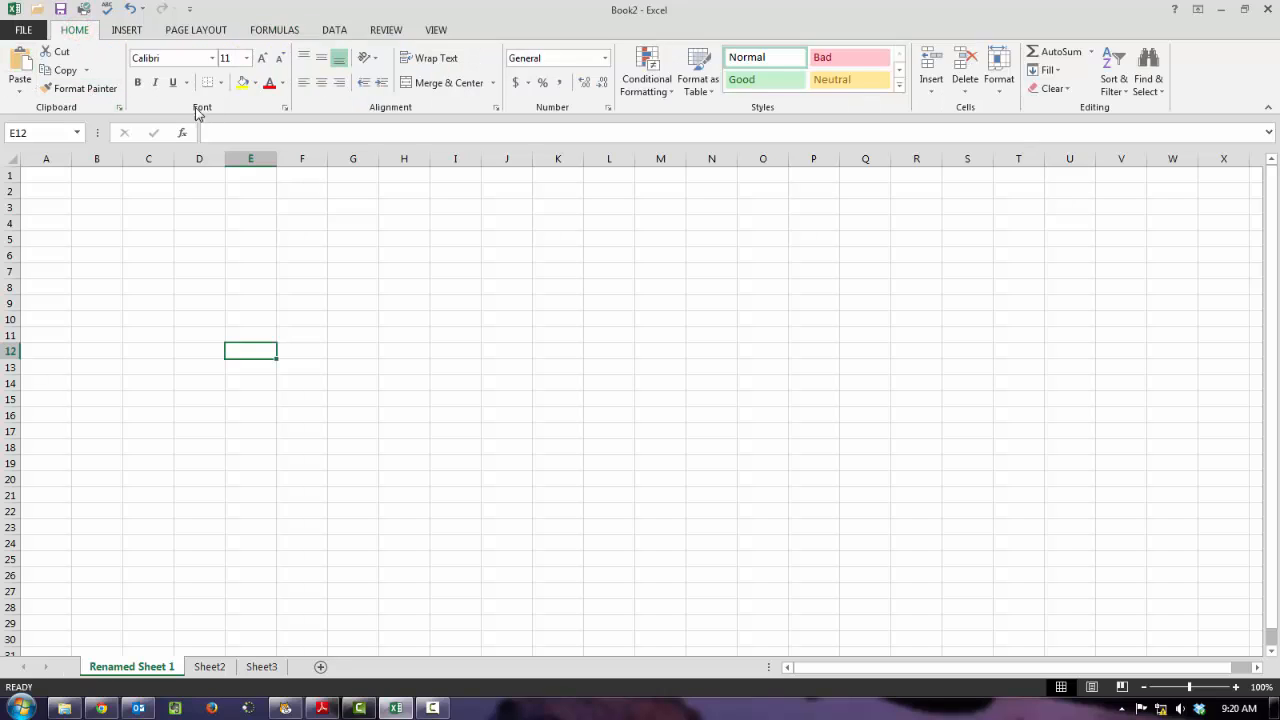
pyautogui.click(285, 107)
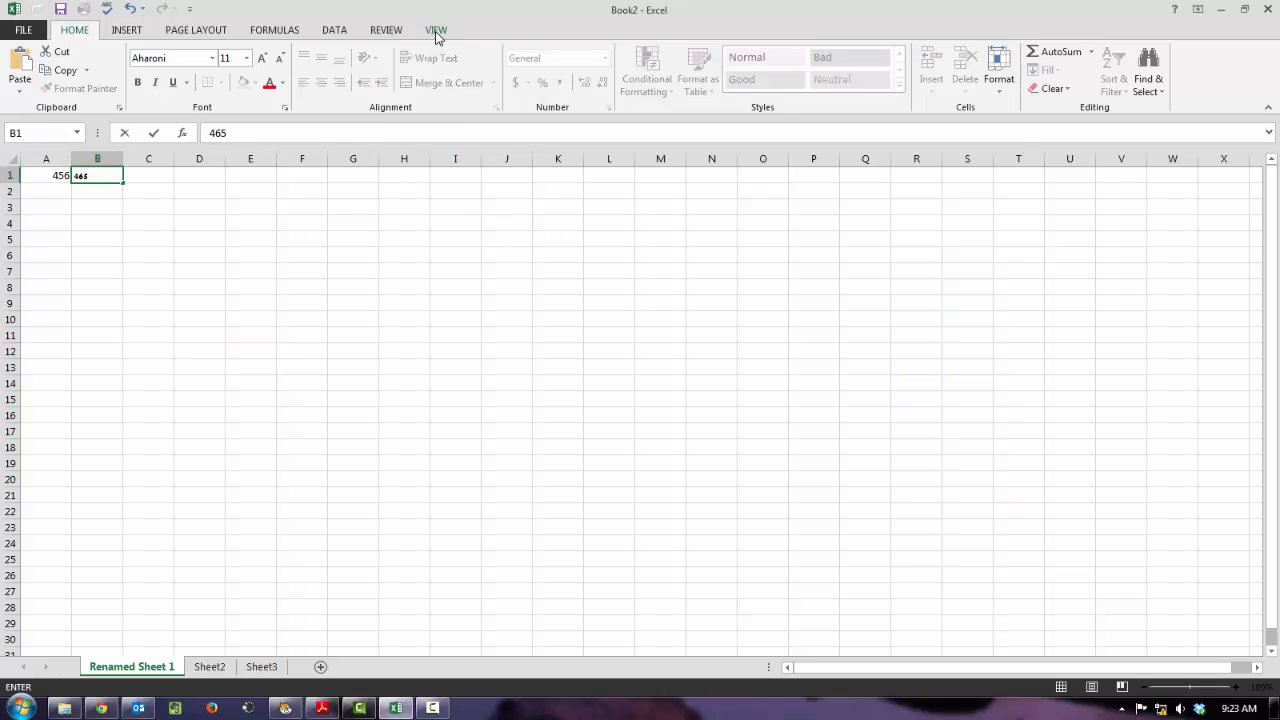
# Complete the entry of 465 in cell B1 and select cell C1, with the view commands displayed
pyautogui.click(436, 30)
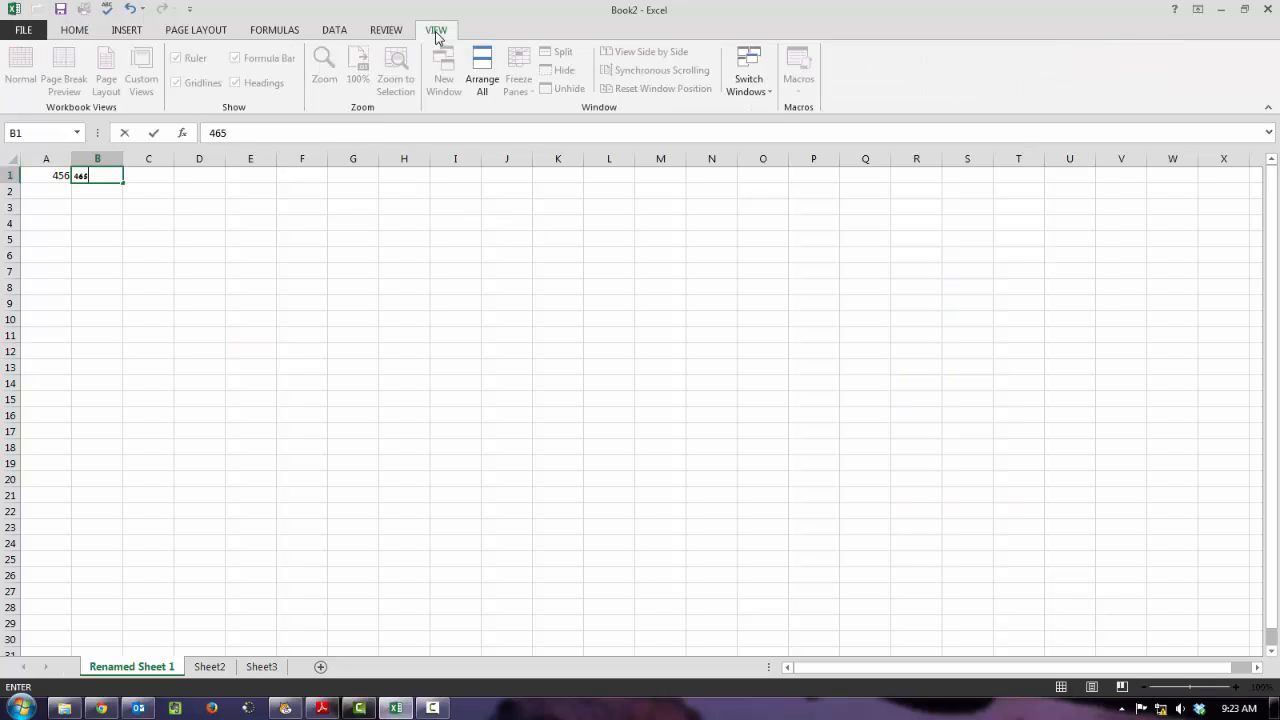
pyautogui.click(139, 176)
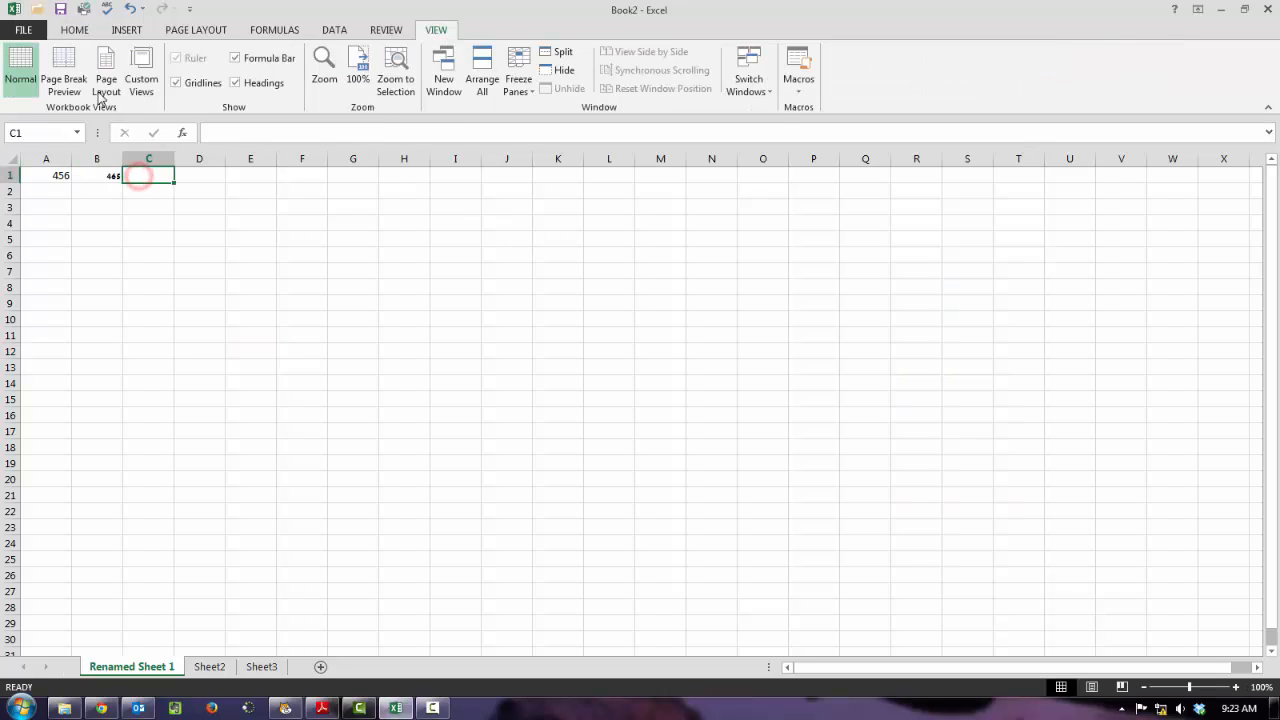
# Compare the Page Layout, Normal and Page Break Preview views of Renamed Sheet 1, finishing in Page Layout with cell F1 selected
pyautogui.click(100, 76)
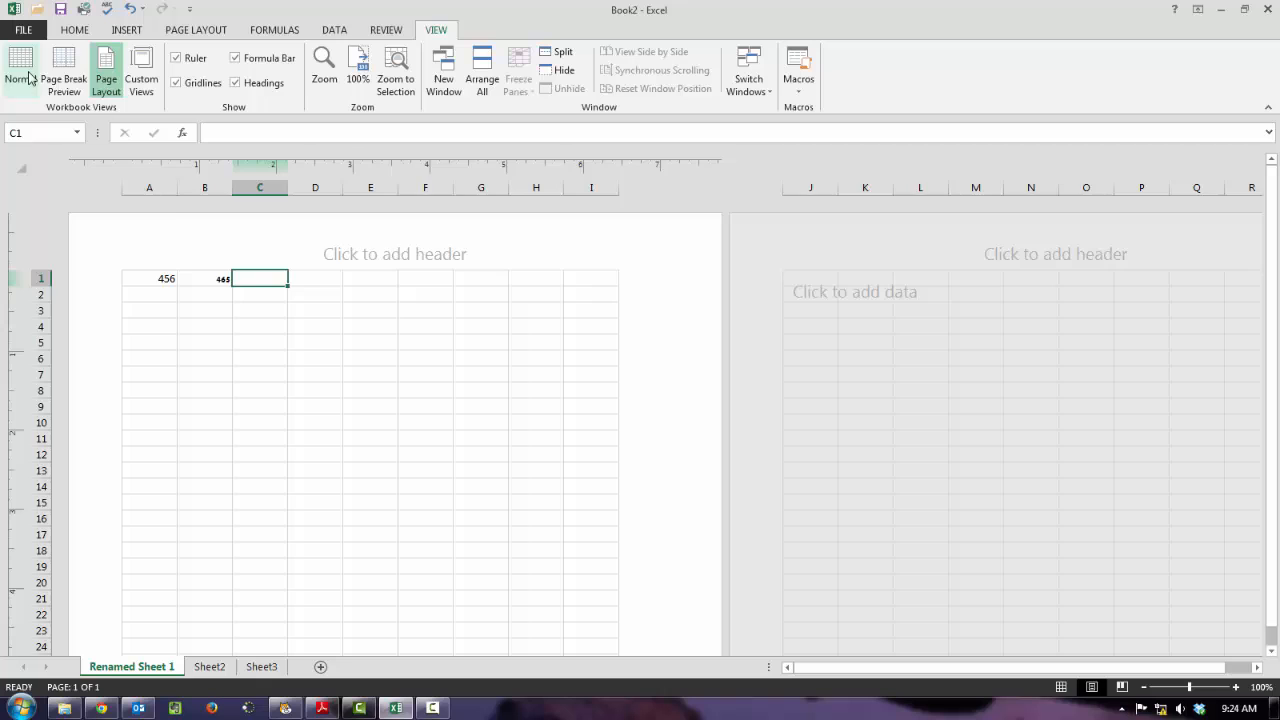
pyautogui.click(24, 72)
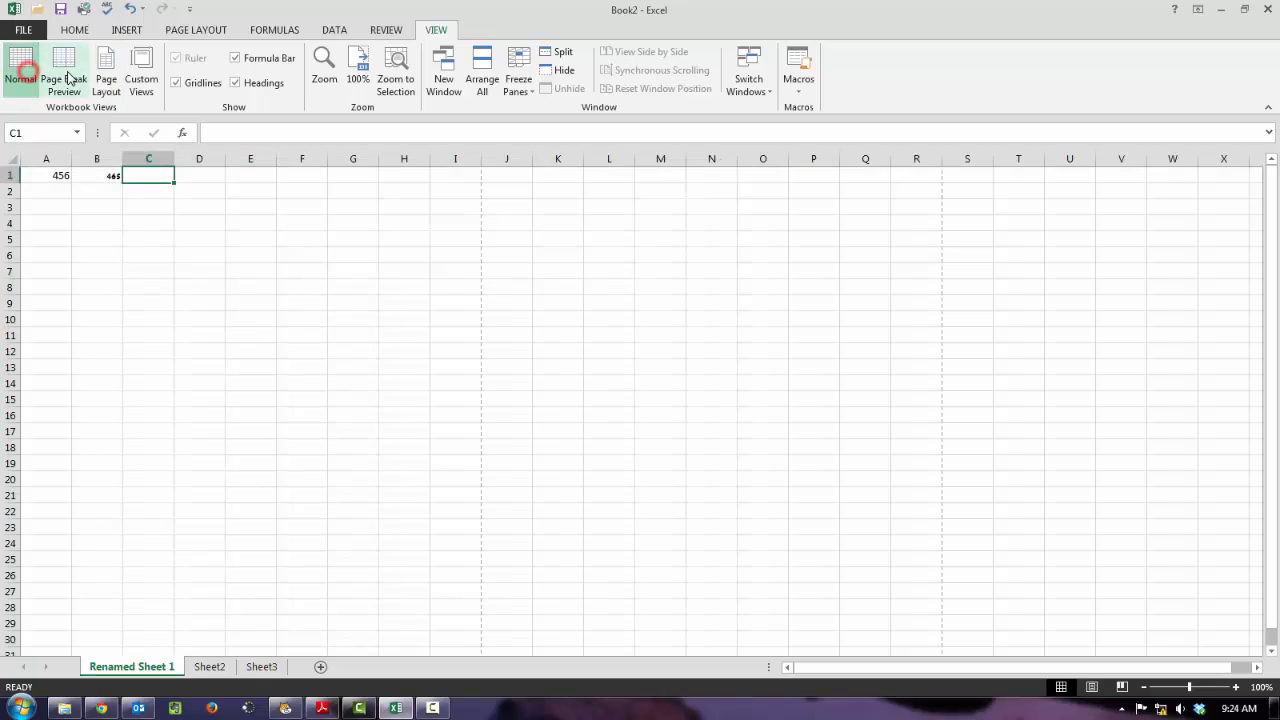
pyautogui.click(63, 75)
pyautogui.click(95, 78)
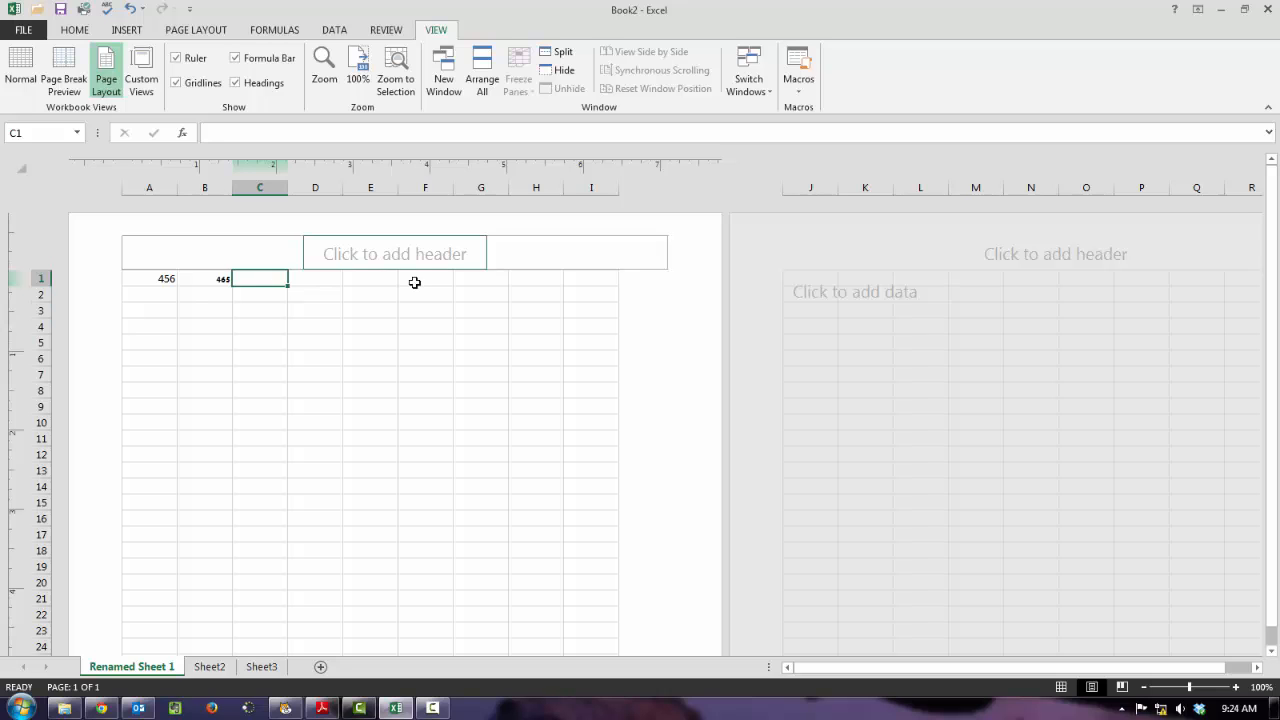
pyautogui.click(414, 281)
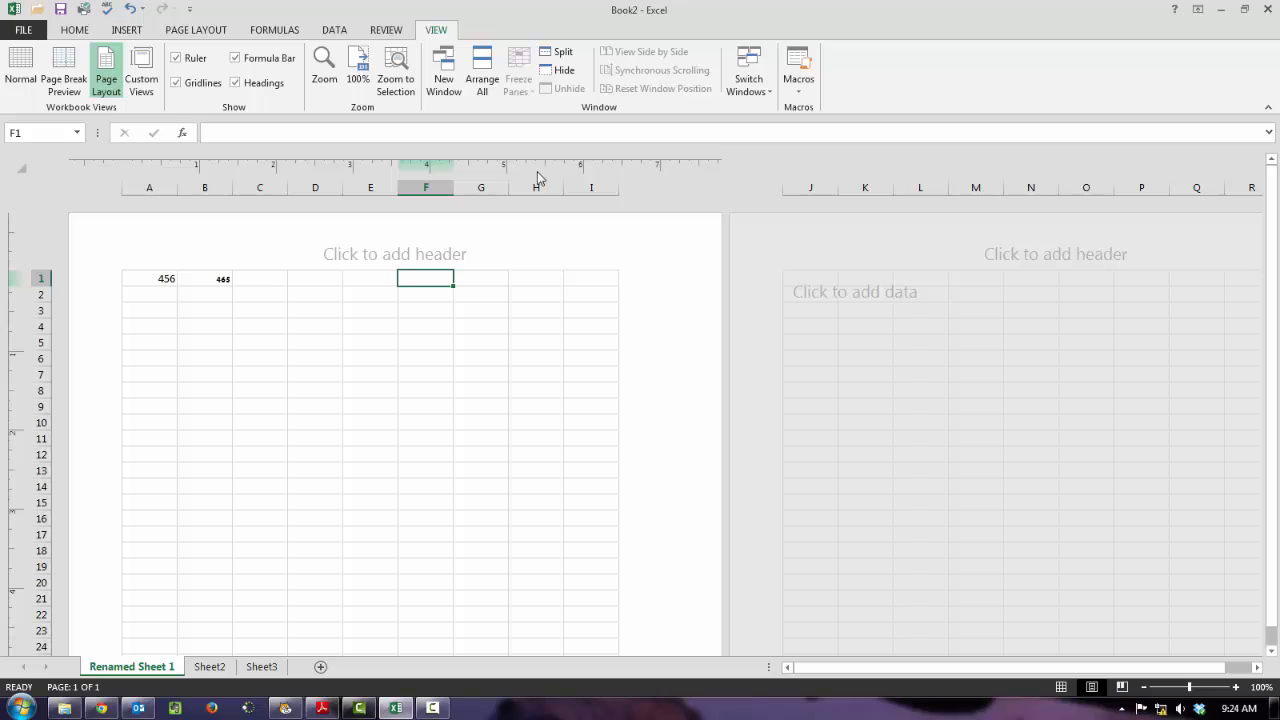
# Split the sheet window at column F, browse distant columns in the second pane, and select cell D18 in the first pane
pyautogui.click(563, 57)
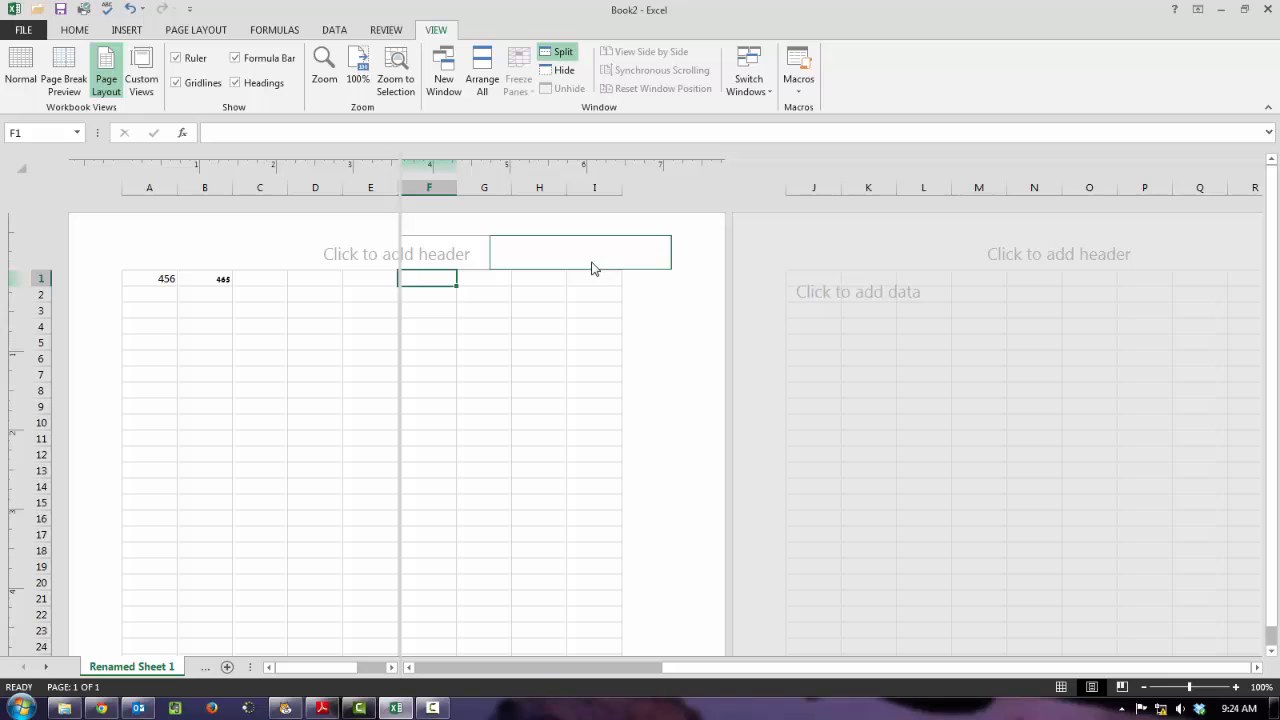
pyautogui.click(642, 668)
pyautogui.click(1258, 668)
pyautogui.click(1258, 668)
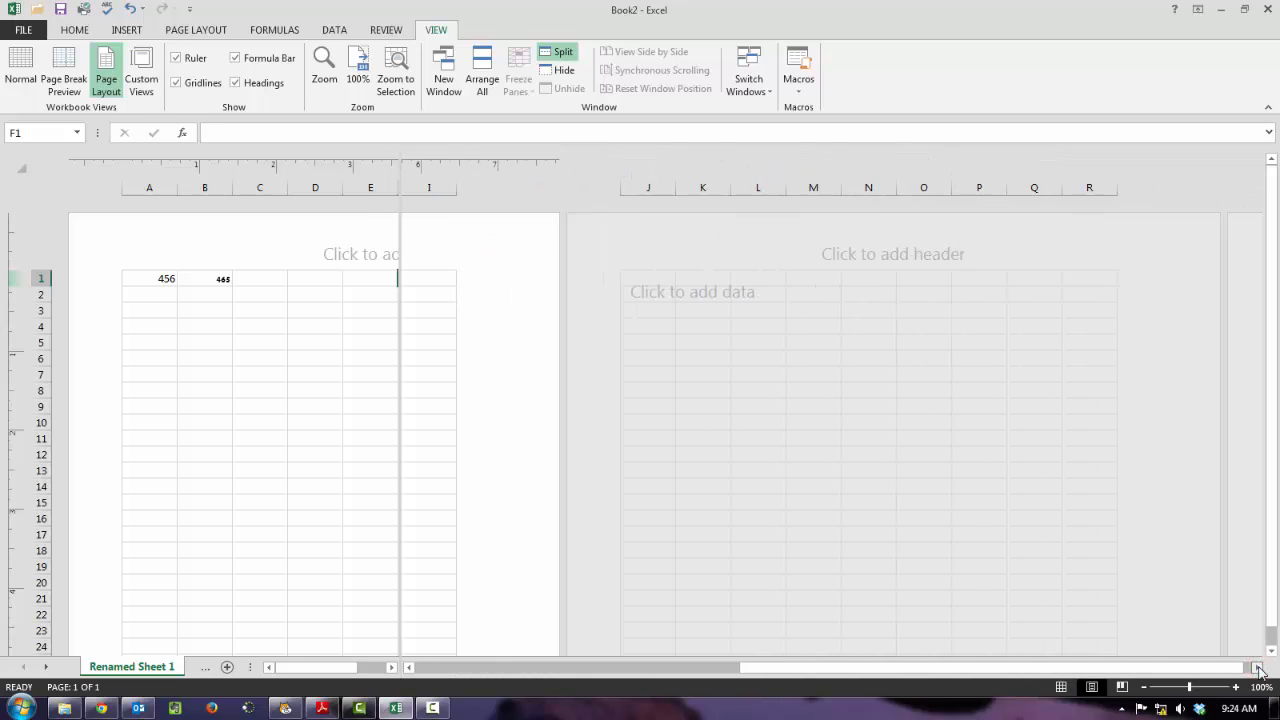
pyautogui.click(1258, 668)
pyautogui.click(1258, 668)
pyautogui.click(1258, 668)
pyautogui.click(1258, 668)
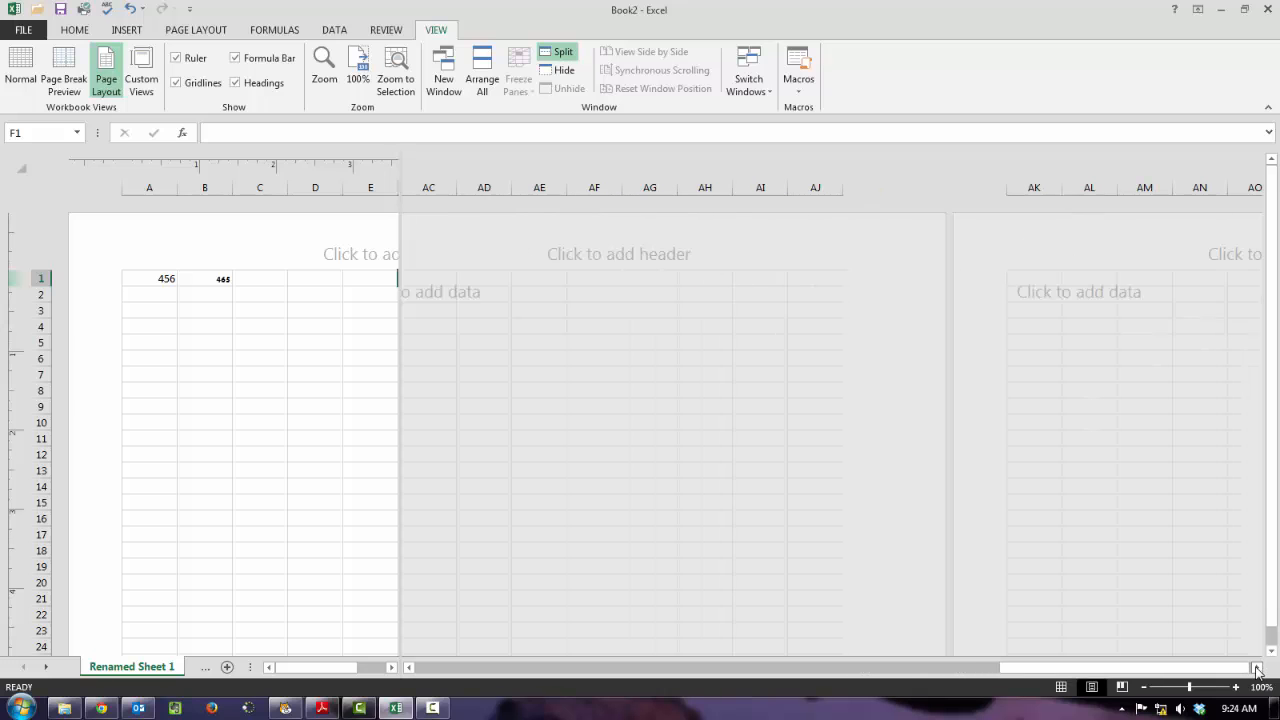
pyautogui.click(409, 668)
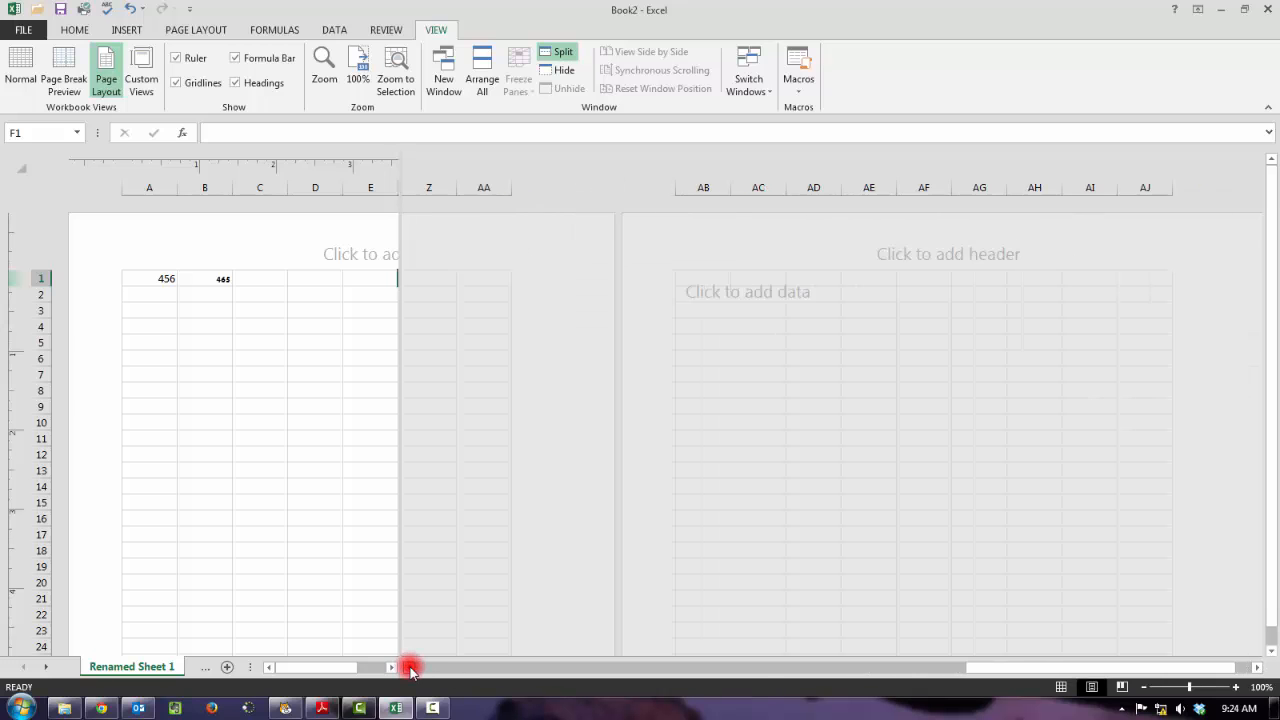
pyautogui.click(315, 551)
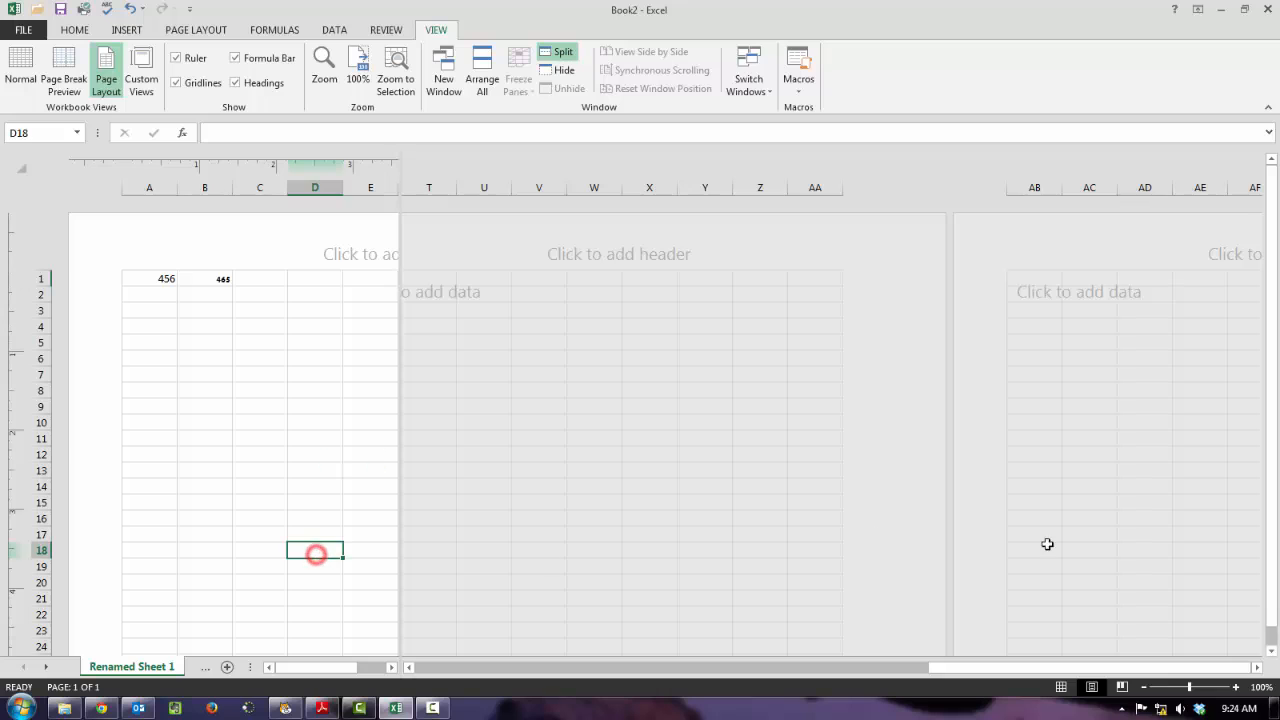
# Browse the columns of the first pane independently of the second pane and remove the vertical split
pyautogui.click(968, 667)
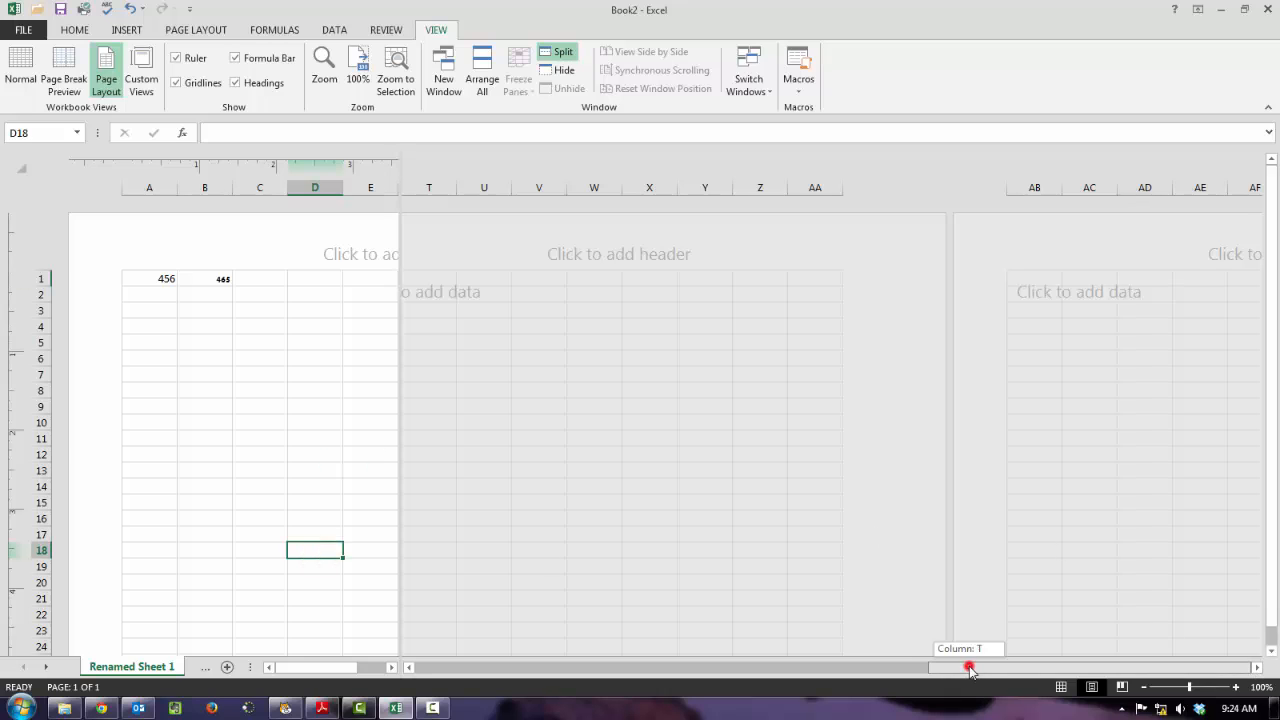
pyautogui.click(393, 667)
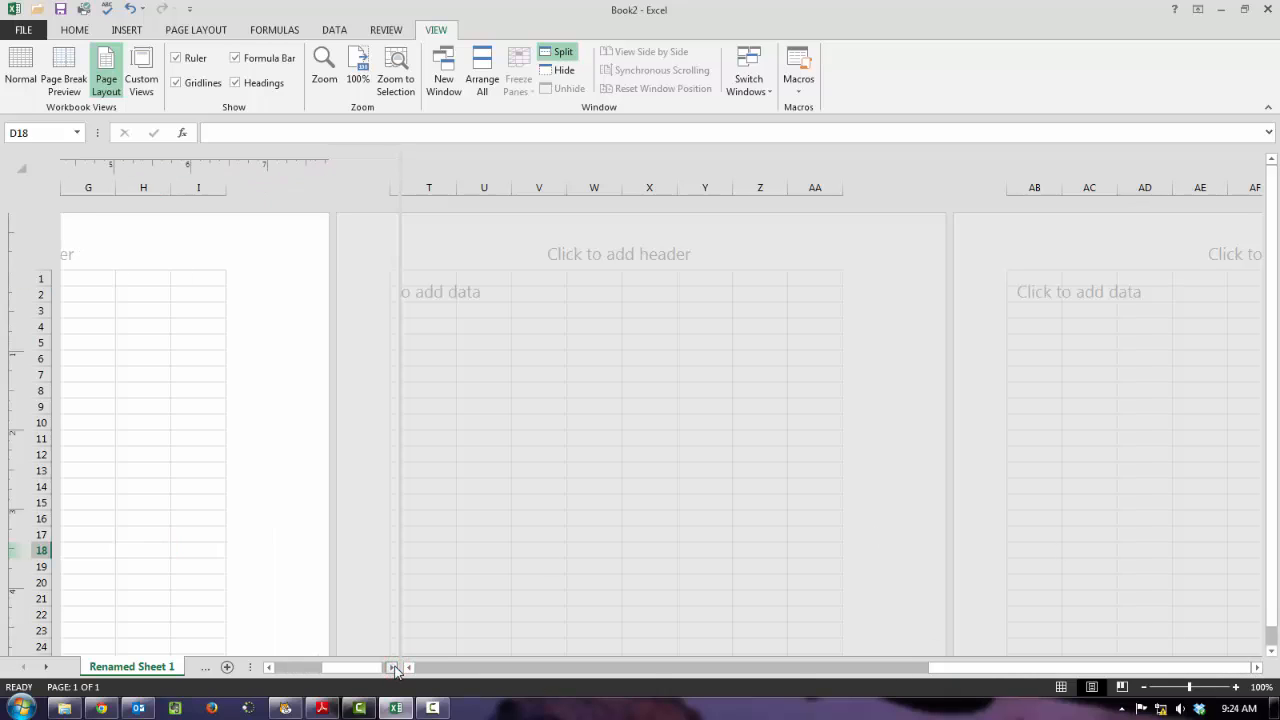
pyautogui.click(269, 667)
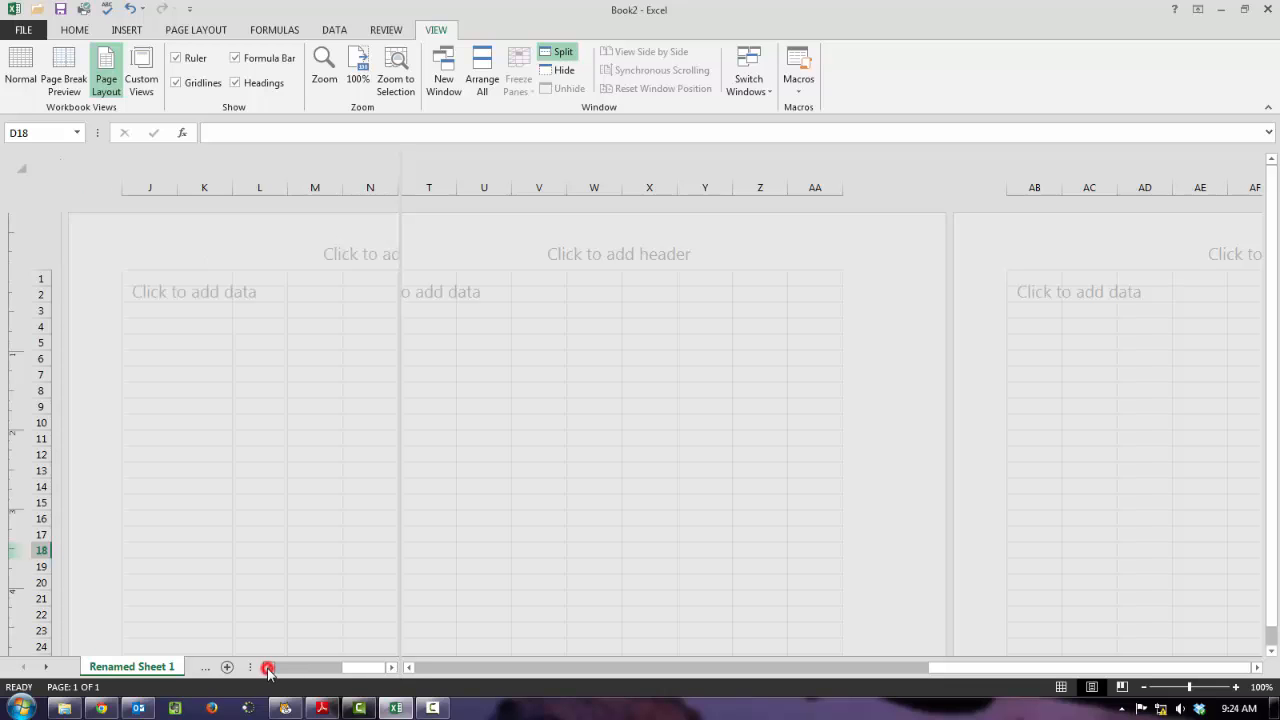
pyautogui.click(560, 52)
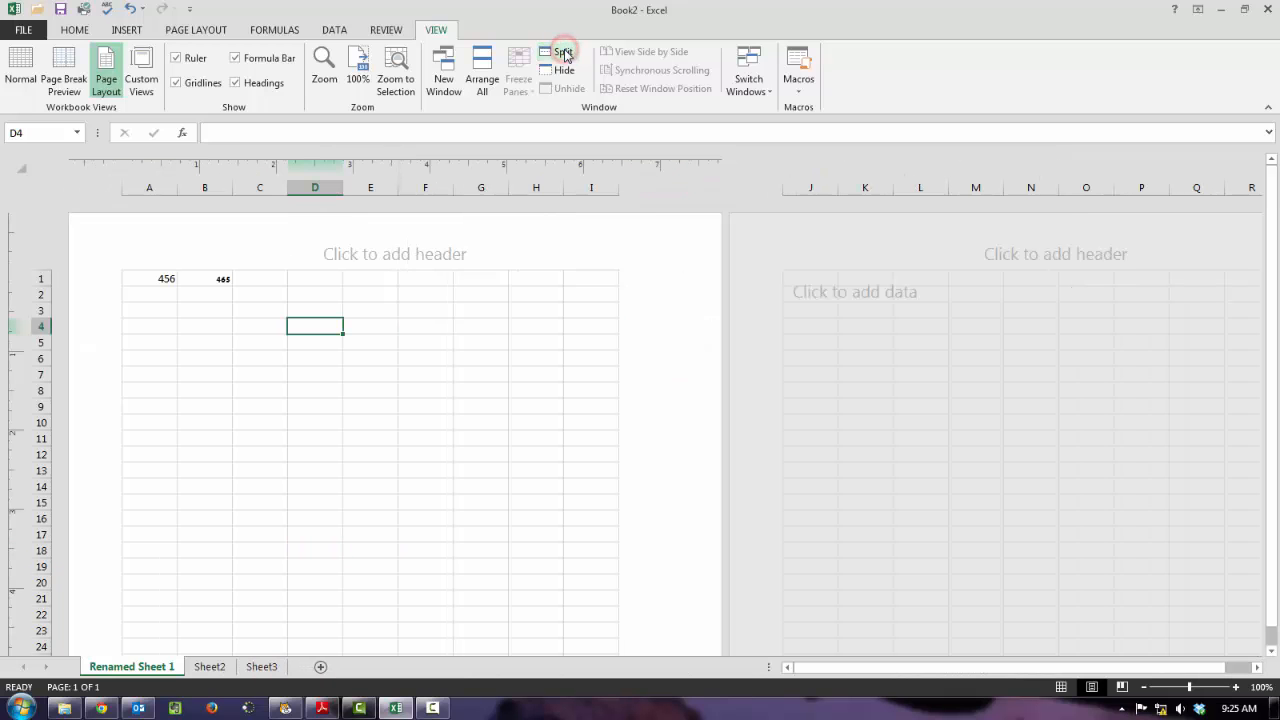
# Split the sheet window horizontally above row 17 from cell A17 and browse the rows of the lower pane
pyautogui.click(150, 536)
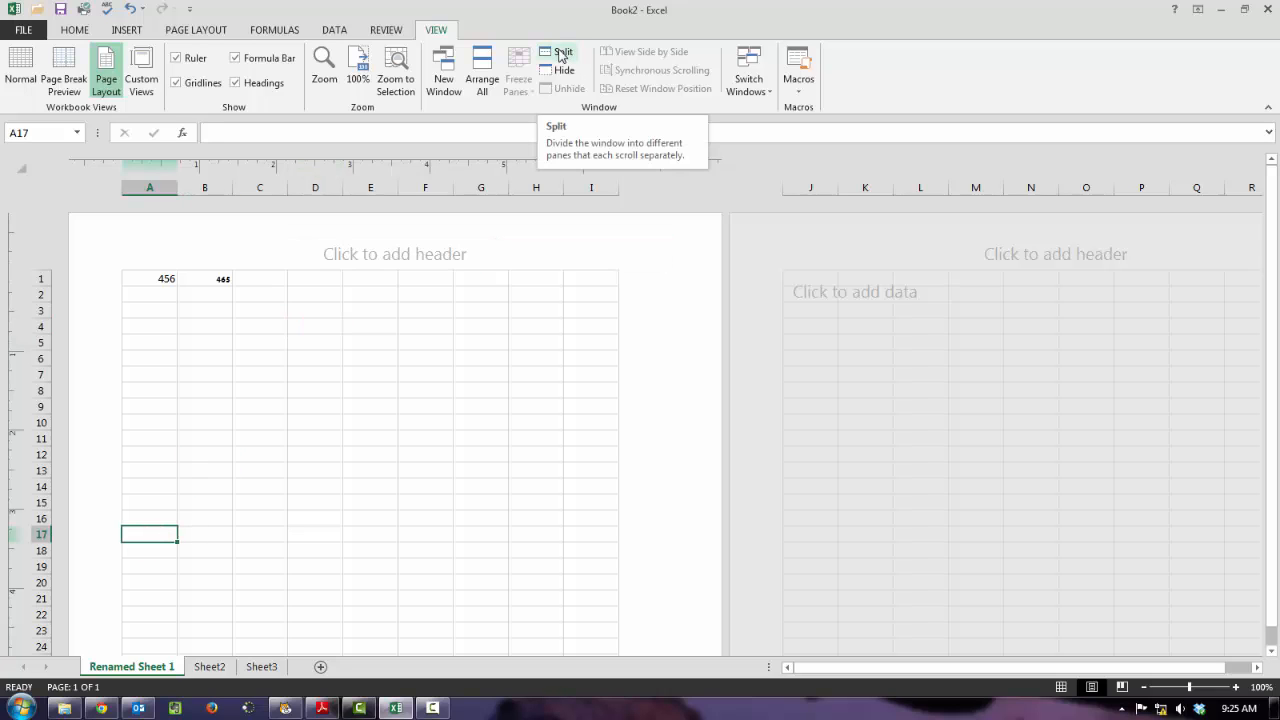
pyautogui.click(560, 52)
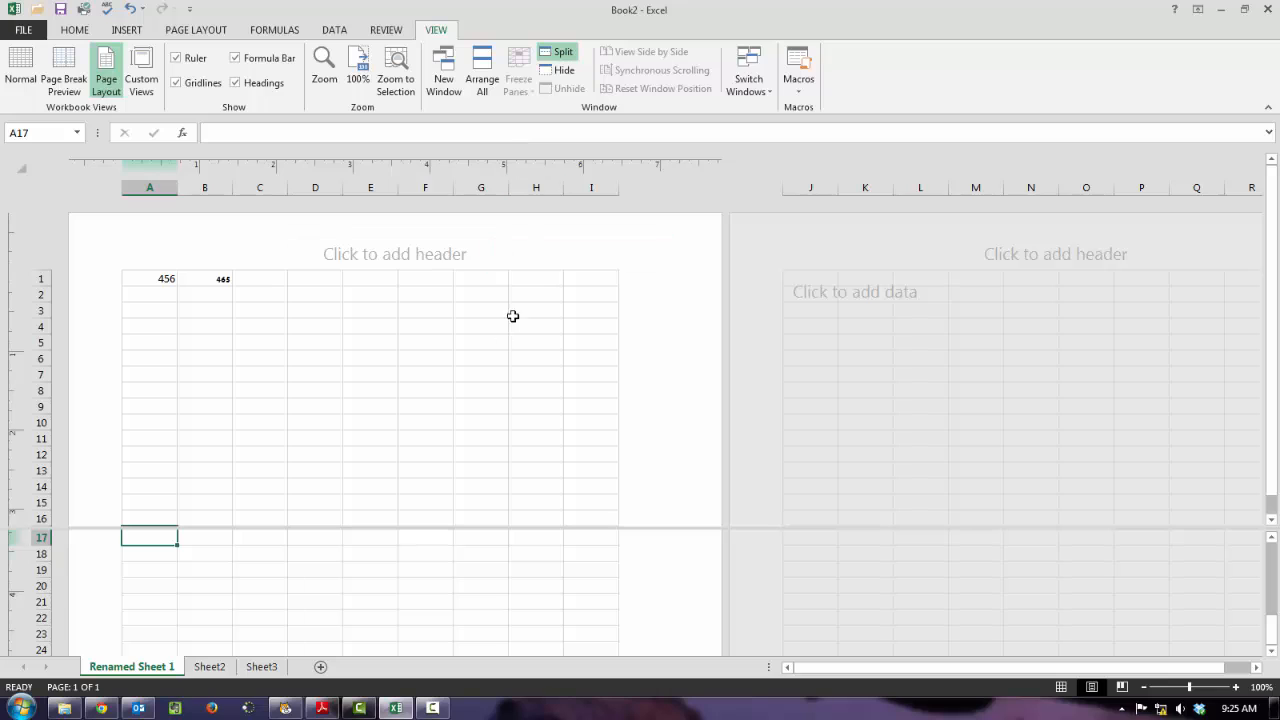
pyautogui.scroll(1, 518, 303)
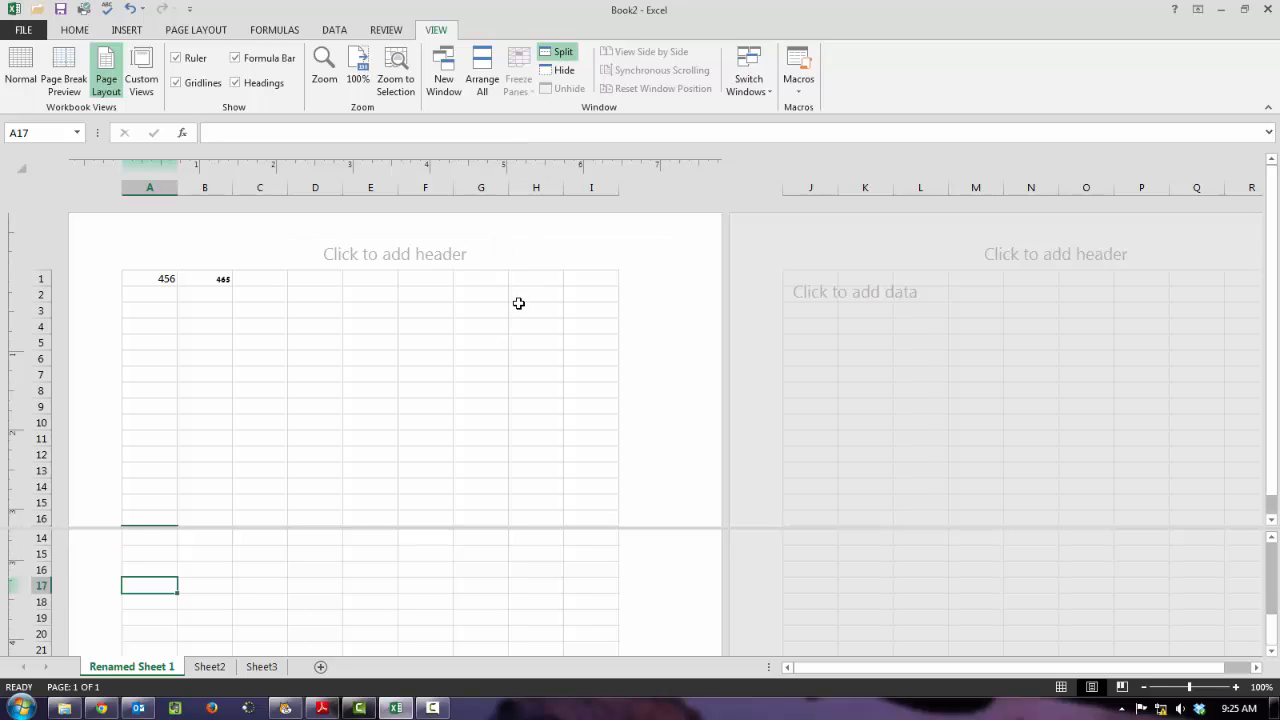